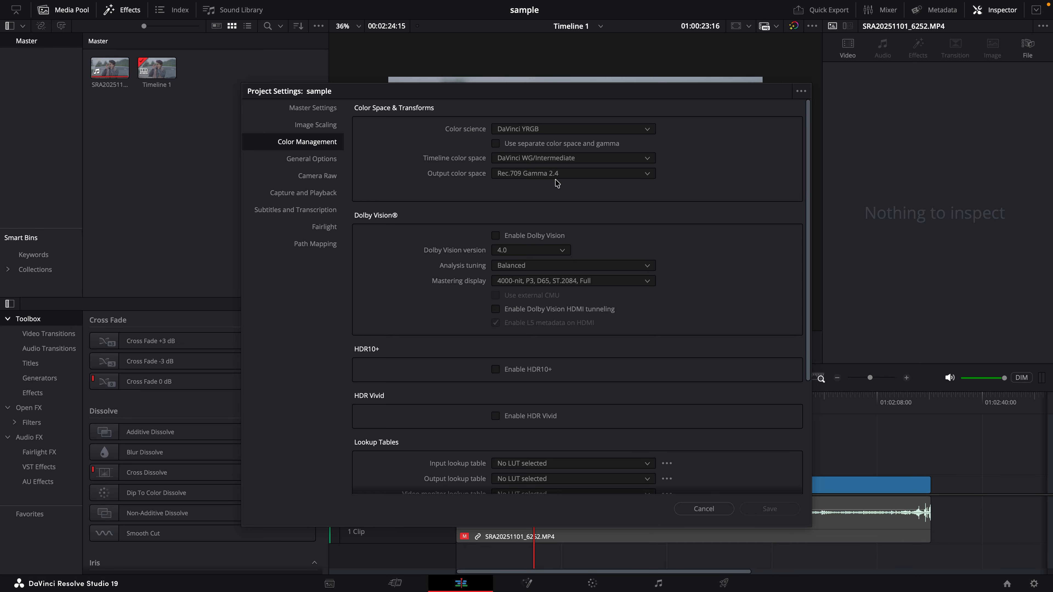
# - Close the project settings without changes and bring the SRA20251101_6252.MP4 timeline clip onto the Color page
pyautogui.click(725, 509)
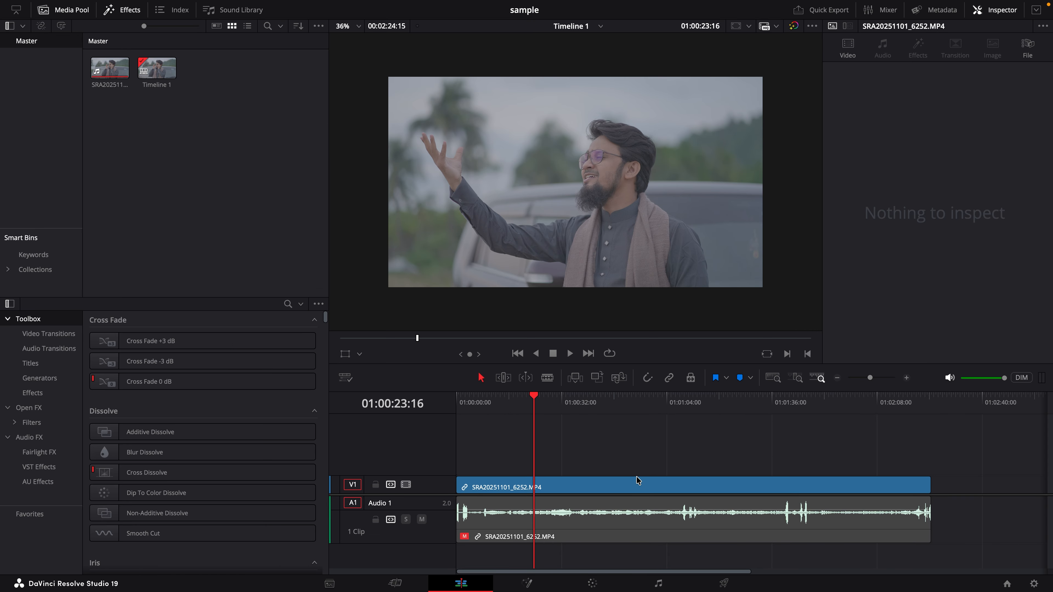
pyautogui.click(638, 483)
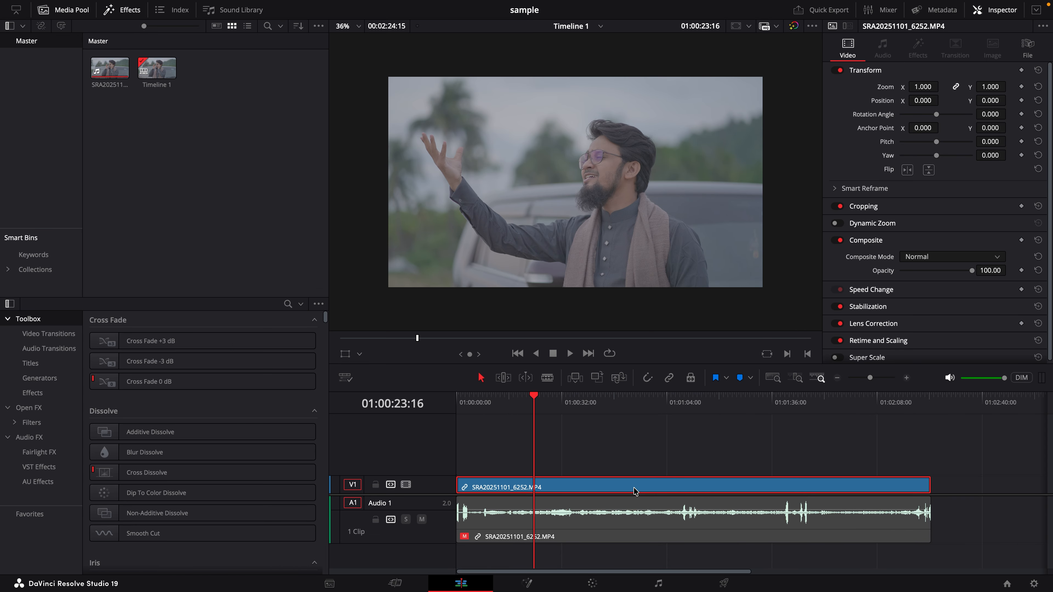
pyautogui.click(597, 584)
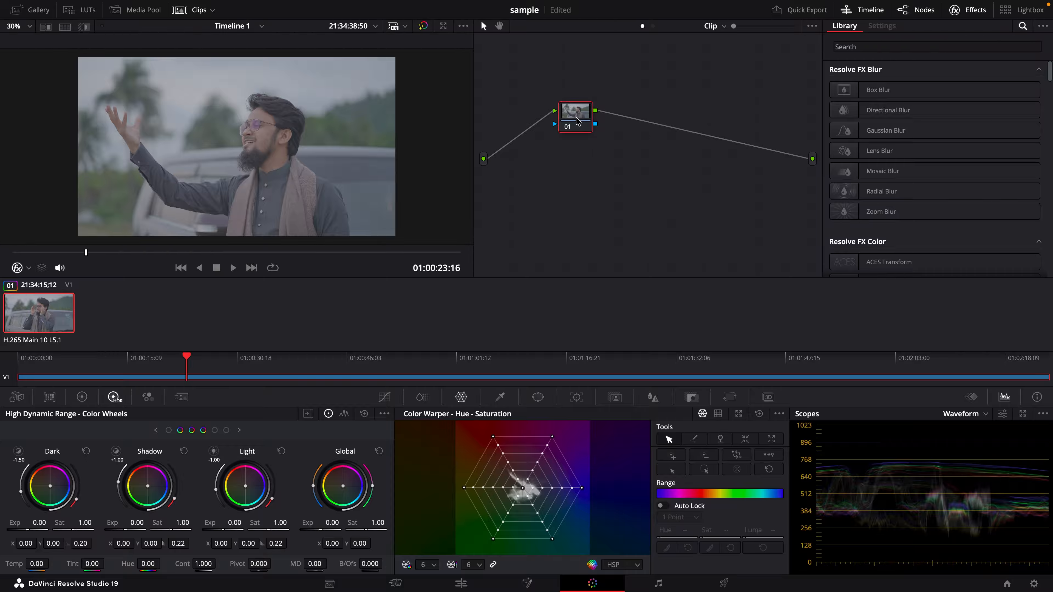
# - Find the Color Space Transform effect in the effects library and apply it to node 01
pyautogui.click(902, 47)
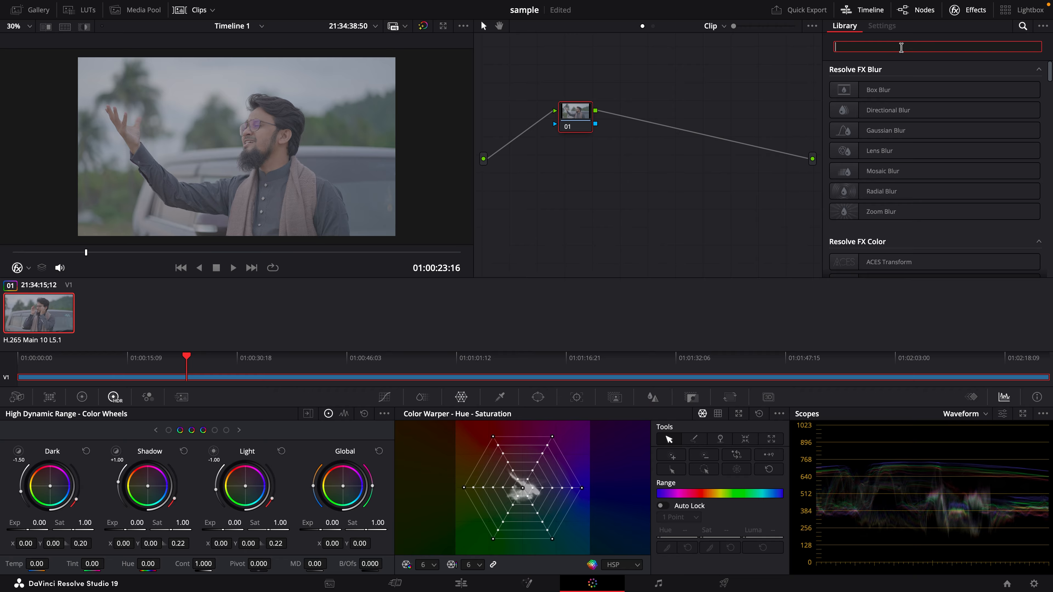
pyautogui.write('cst')
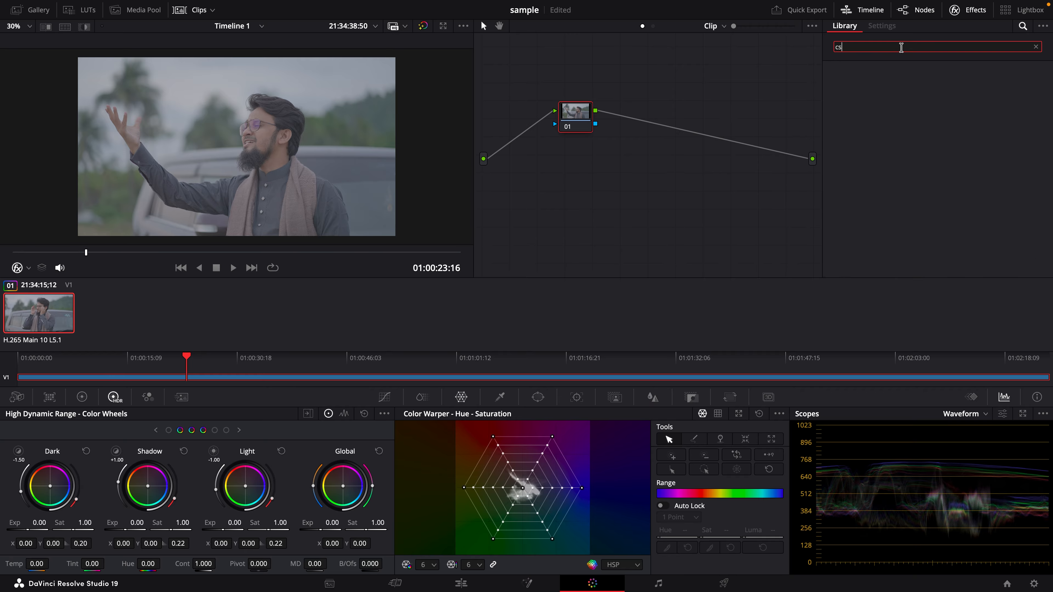
pyautogui.press('BackSpace')
pyautogui.moveTo(936, 220); pyautogui.dragTo(579, 110)
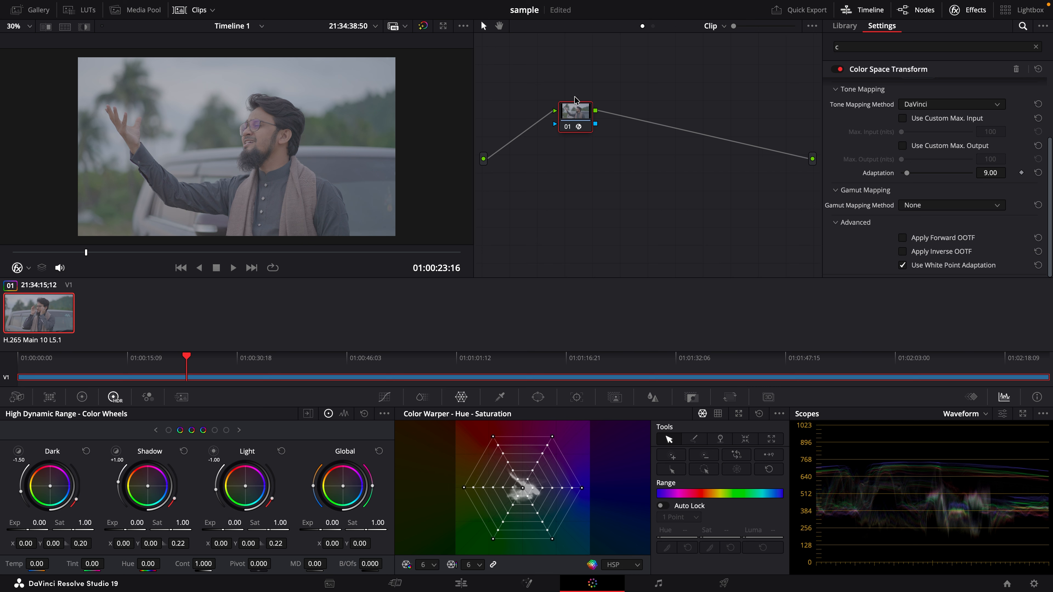
# - Label node 01 "CST Input" and place it closer to the source end of the node graph
pyautogui.doubleClick(575, 99)
pyautogui.write('cST Input')
pyautogui.press('Return')
pyautogui.moveTo(581, 115); pyautogui.dragTo(552, 107)
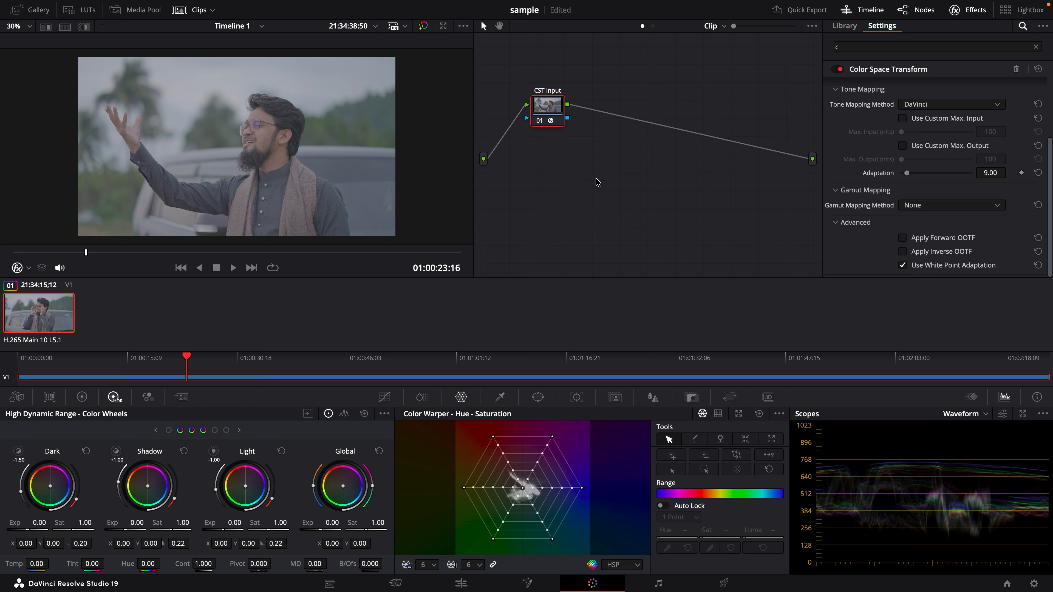
# - Add a serial node after CST Input, place it near the graph's output, and apply Color Space Transform to it
pyautogui.scroll(3, 582, 159)
pyautogui.hotkey('alt', 's')
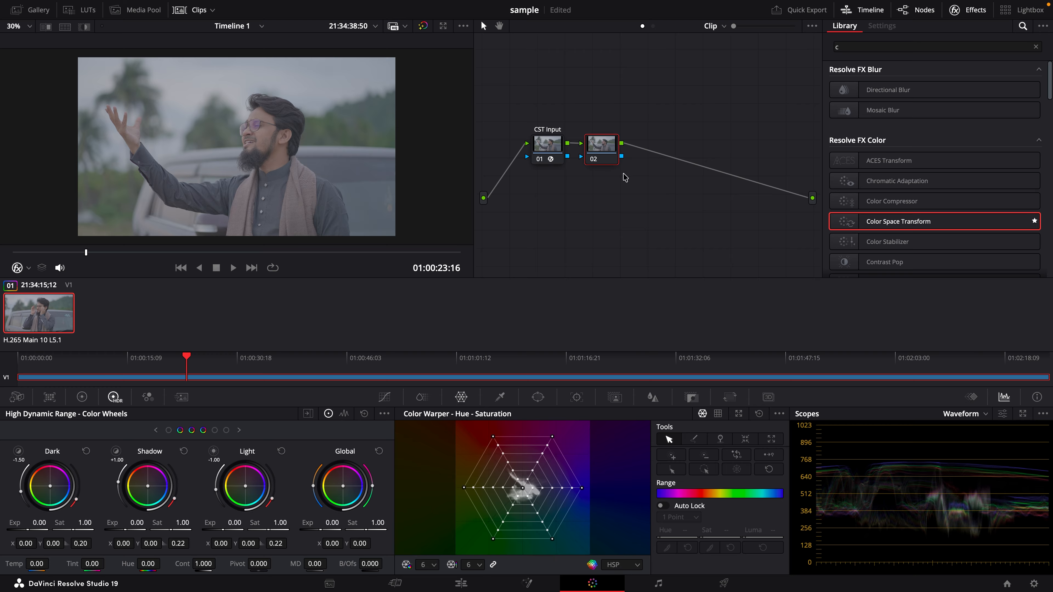
pyautogui.moveTo(605, 143); pyautogui.dragTo(768, 144)
pyautogui.rightClick(769, 144)
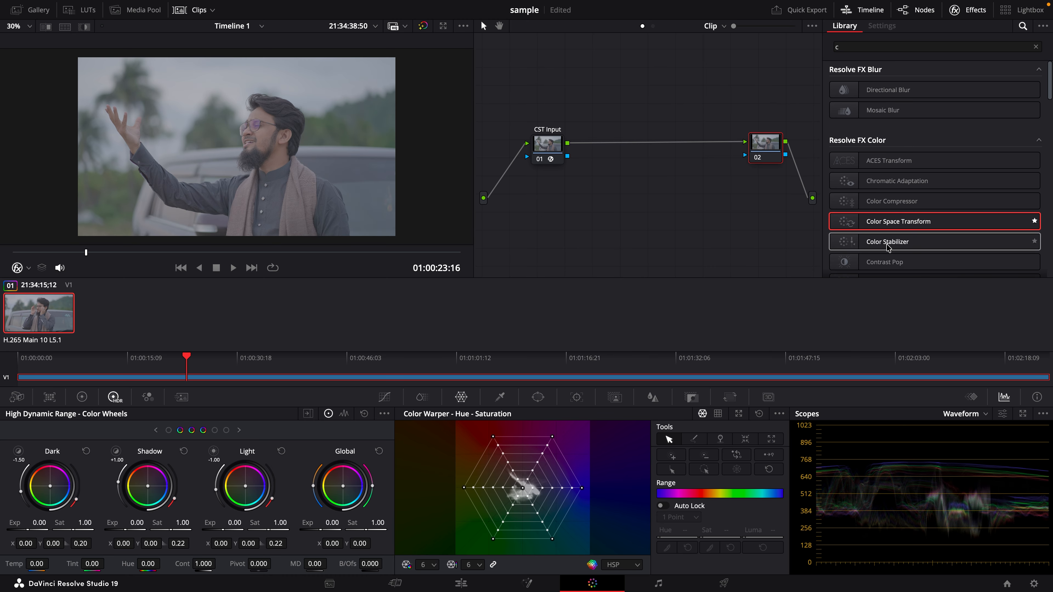
pyautogui.doubleClick(912, 221)
# - Set the CST Input node's input color space to Sony S-Gamut3.Cine and its input gamma to Sony S-Log3
pyautogui.click(920, 103)
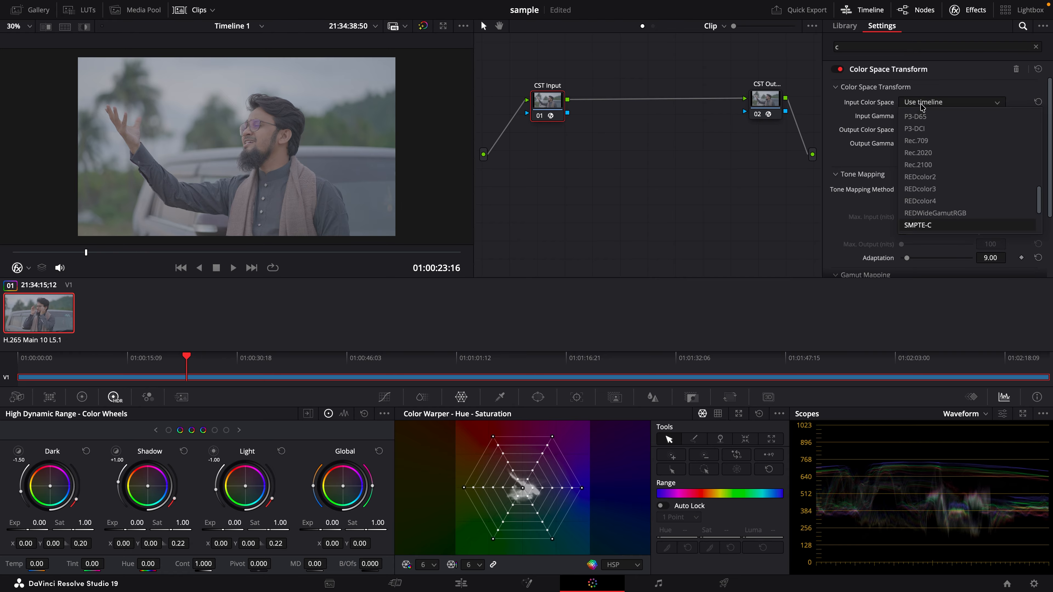
pyautogui.press('Down')
pyautogui.press('Down')
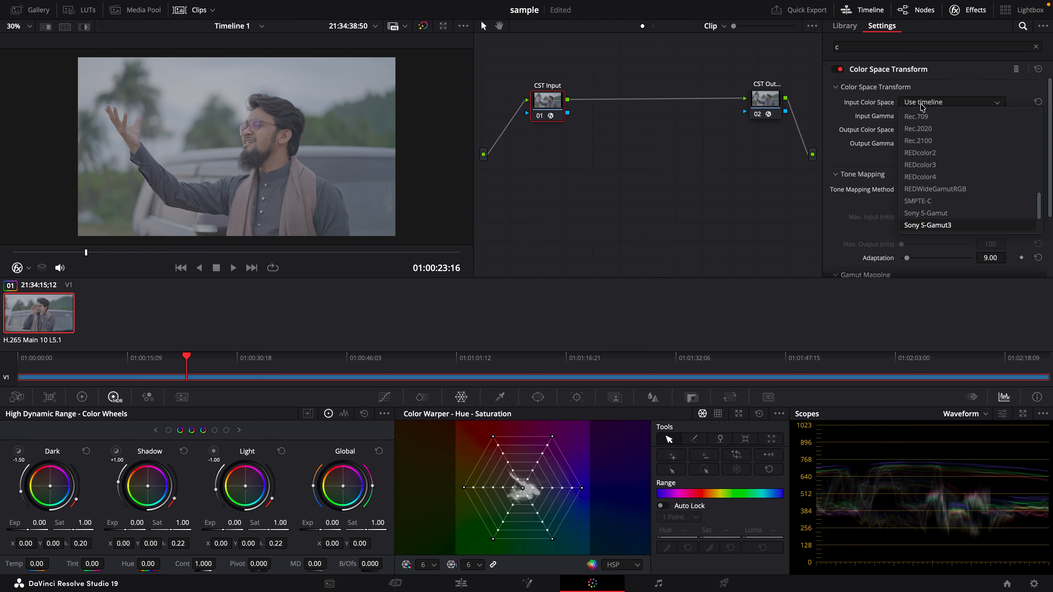
pyautogui.press('Down')
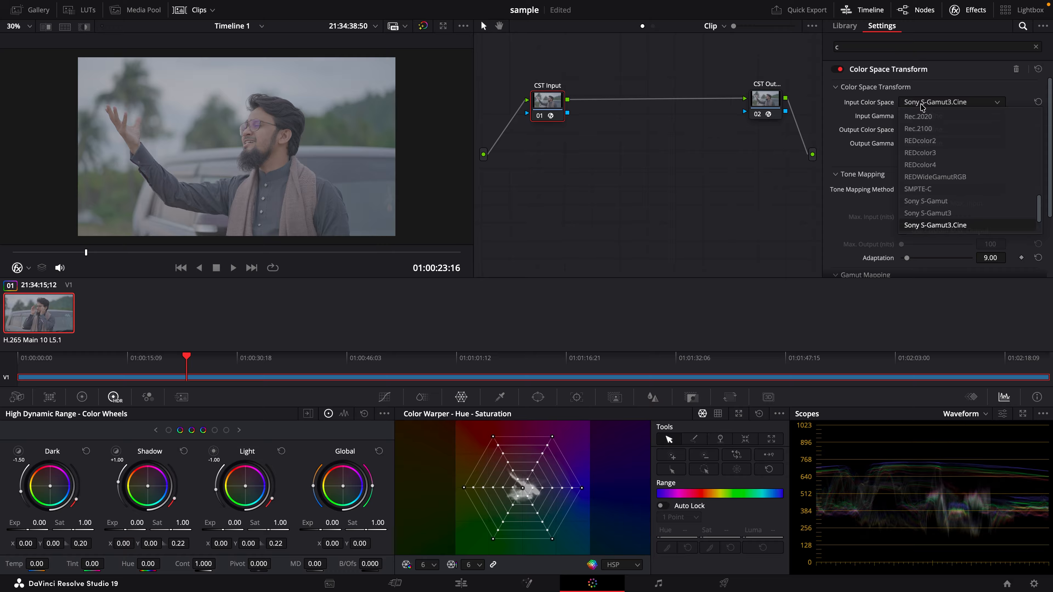
pyautogui.press('Return')
pyautogui.click(927, 117)
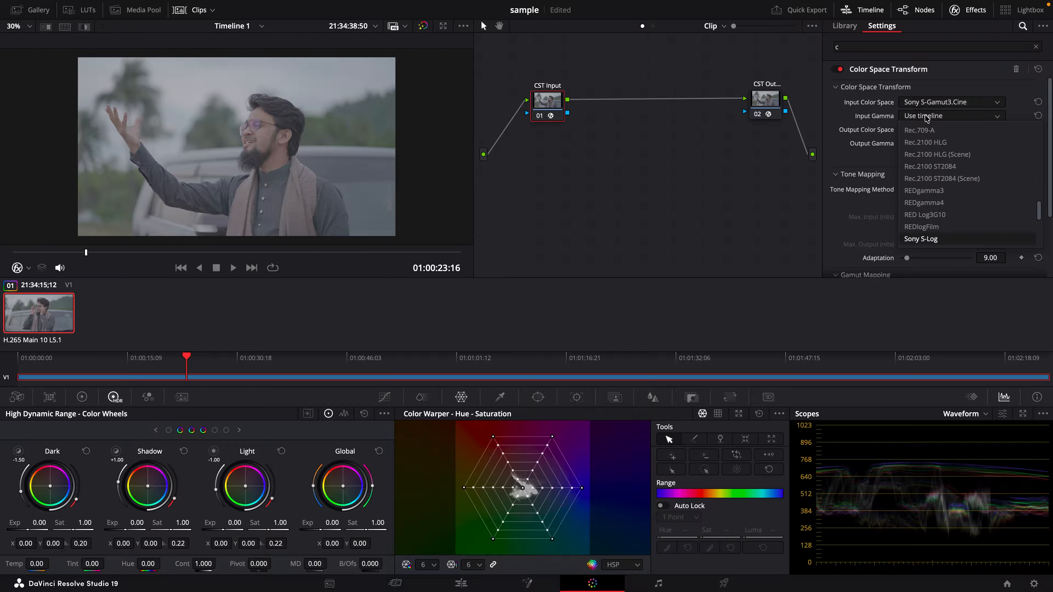
pyautogui.press('Down')
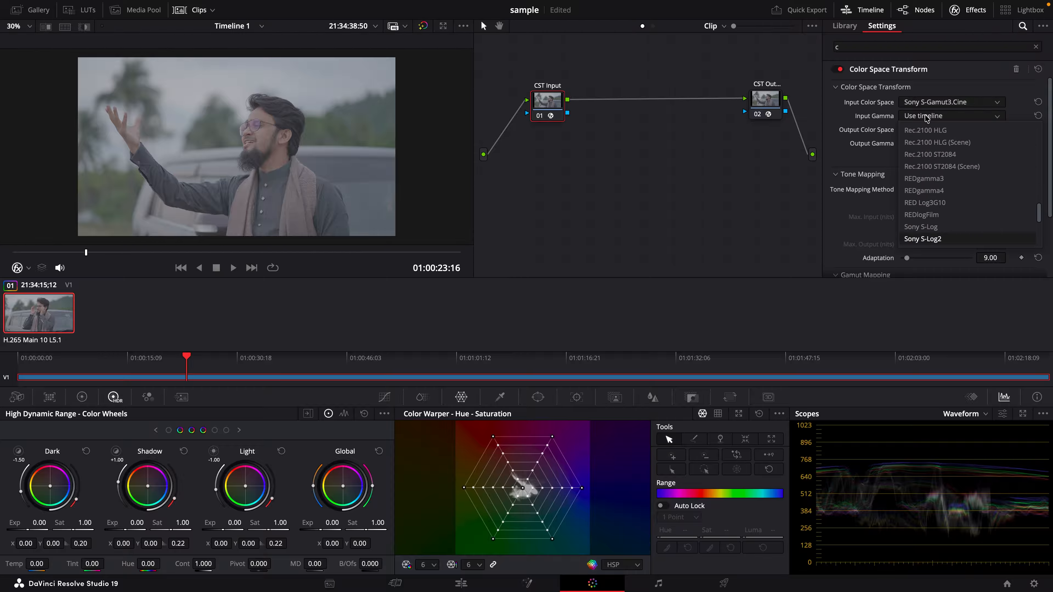
pyautogui.press('Down')
pyautogui.press('Return')
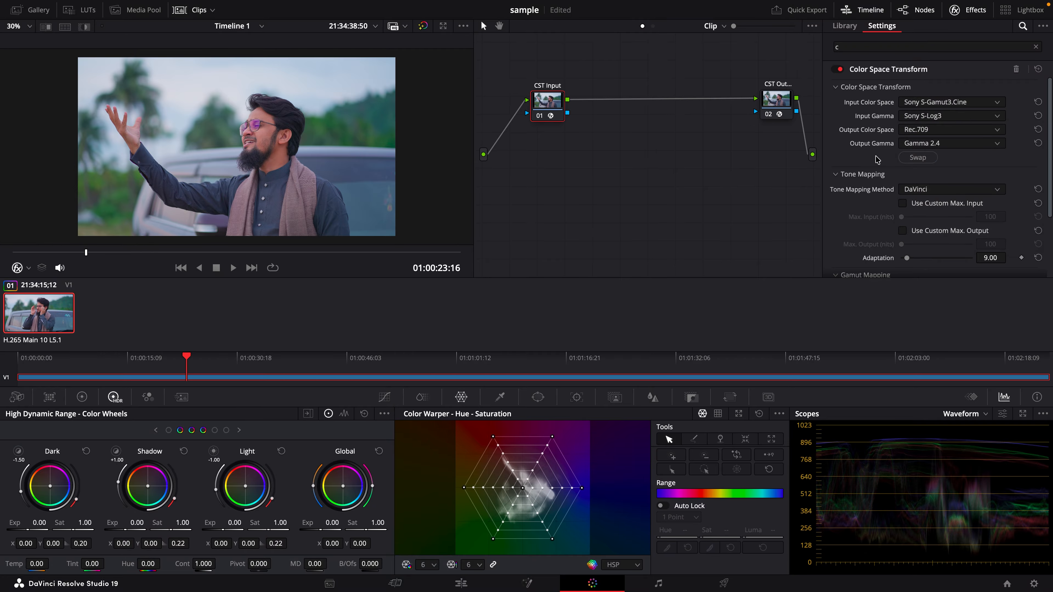
# - Set the CST Input node's output color space to DaVinci Wide Gamut and its output gamma to DaVinci Intermediate
pyautogui.click(938, 130)
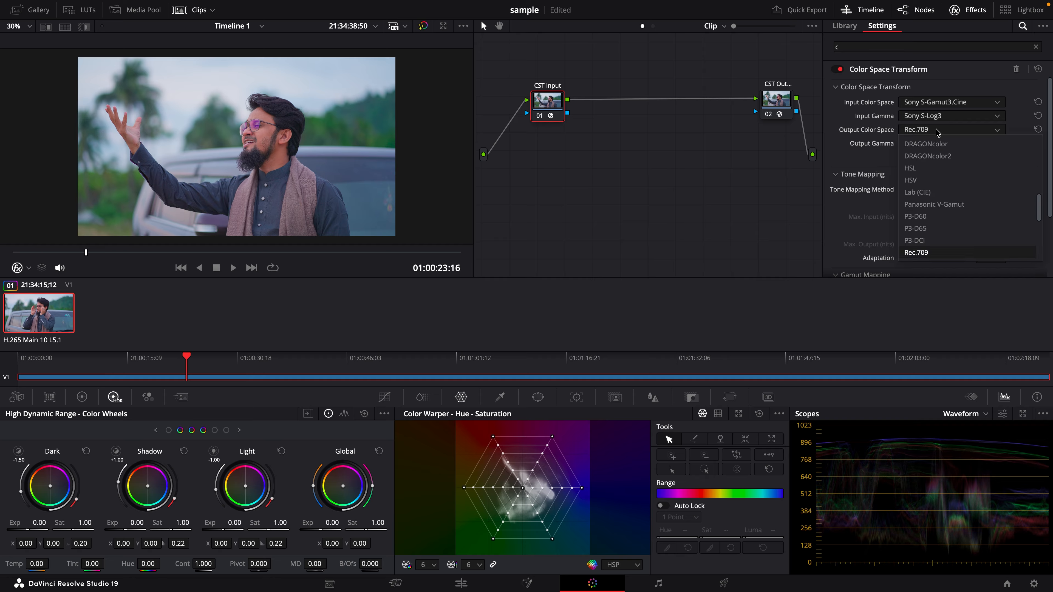
pyautogui.press('a')
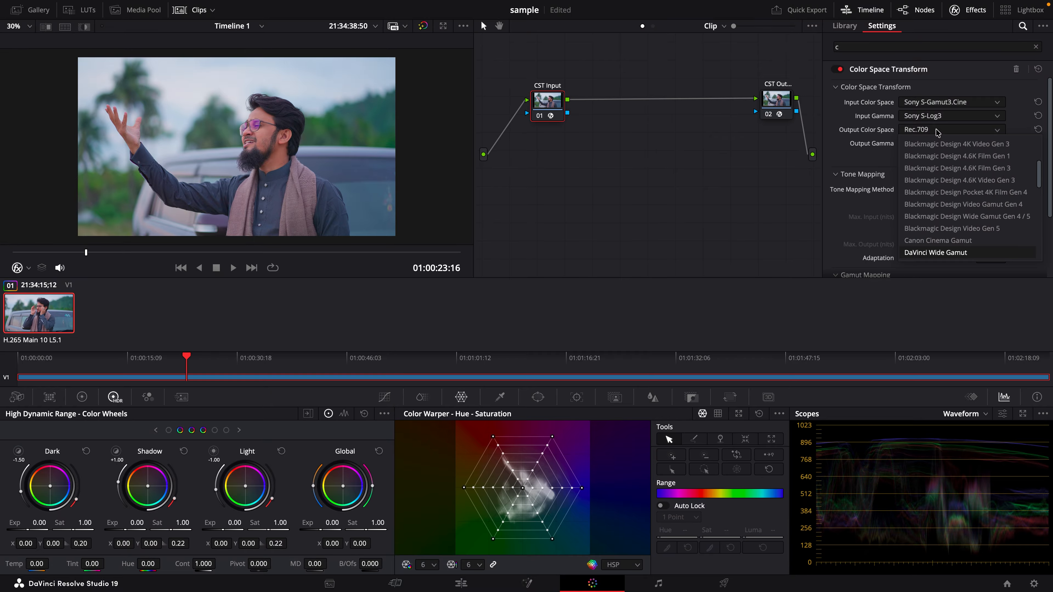
pyautogui.press('Return')
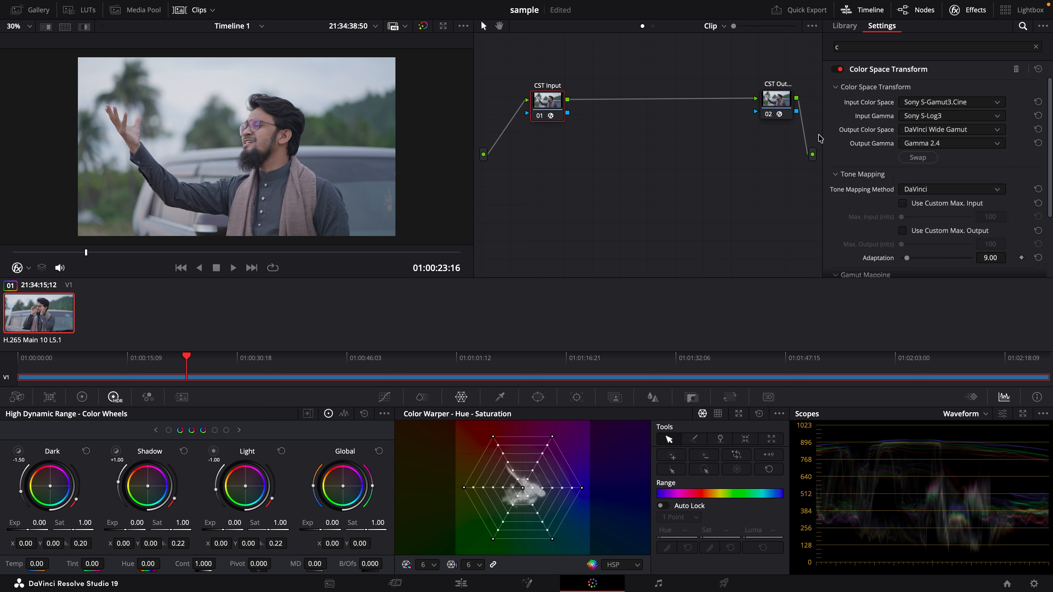
pyautogui.click(941, 145)
pyautogui.press('d')
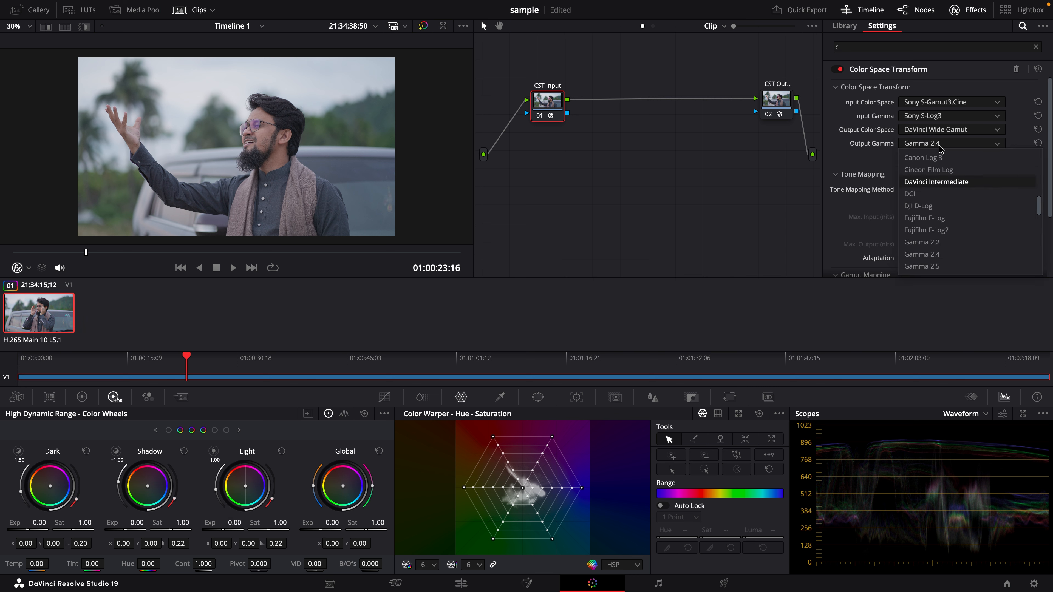
pyautogui.press('Return')
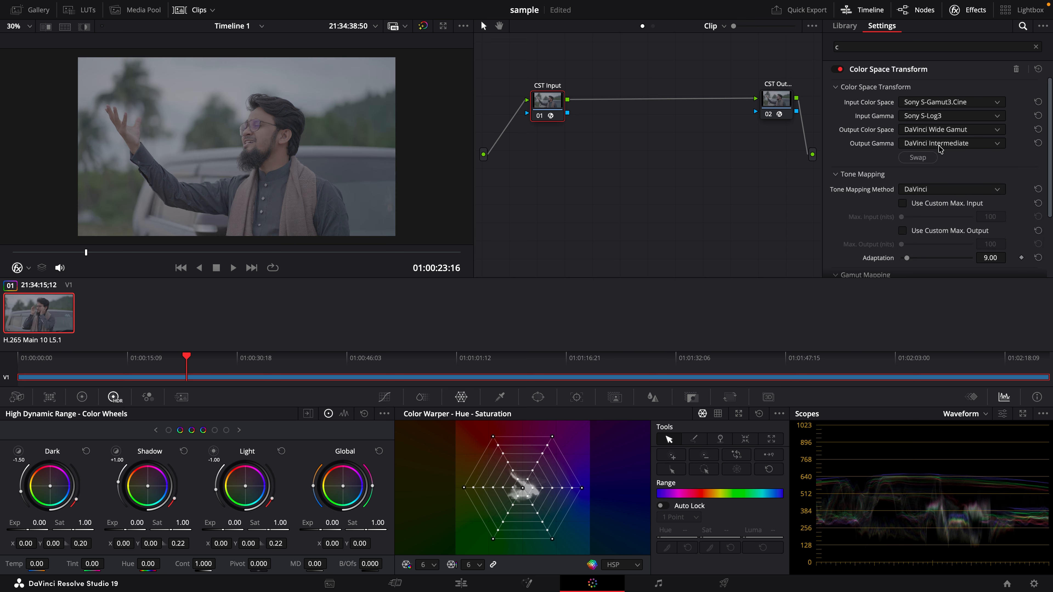
# - On node 02, set the transform's input color space to Sony S-Gamut3.Cine and its input gamma to Sony S-Log3
pyautogui.click(776, 102)
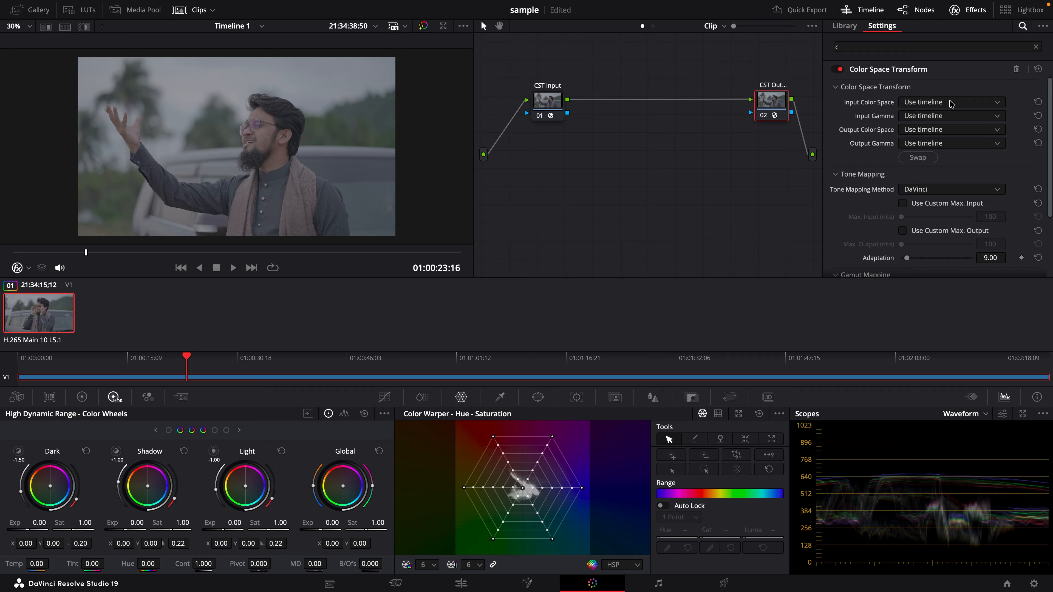
pyautogui.click(940, 103)
pyautogui.press('s')
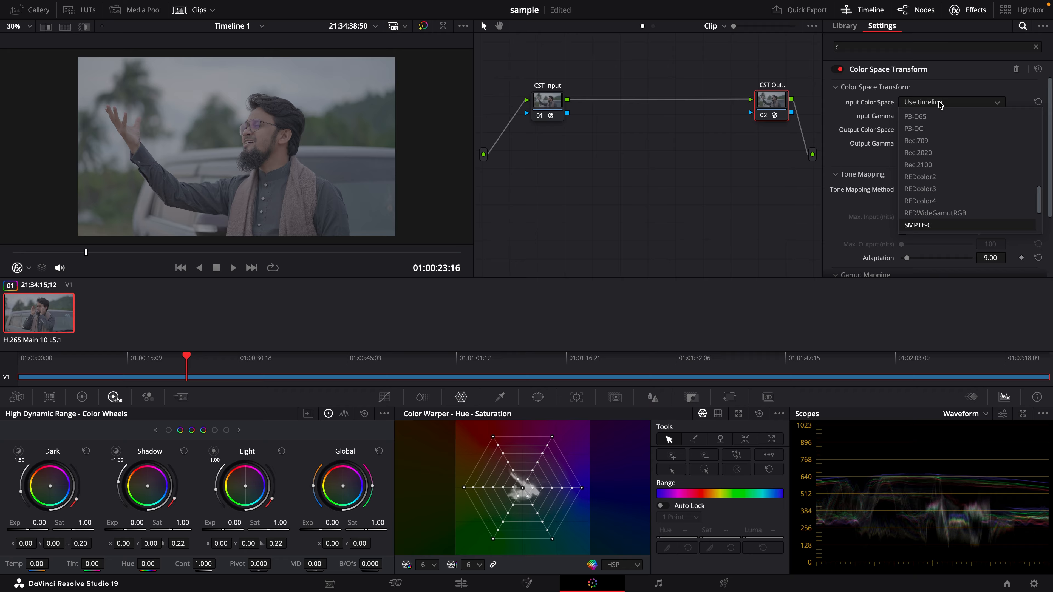
pyautogui.press('Down')
pyautogui.press('Down')
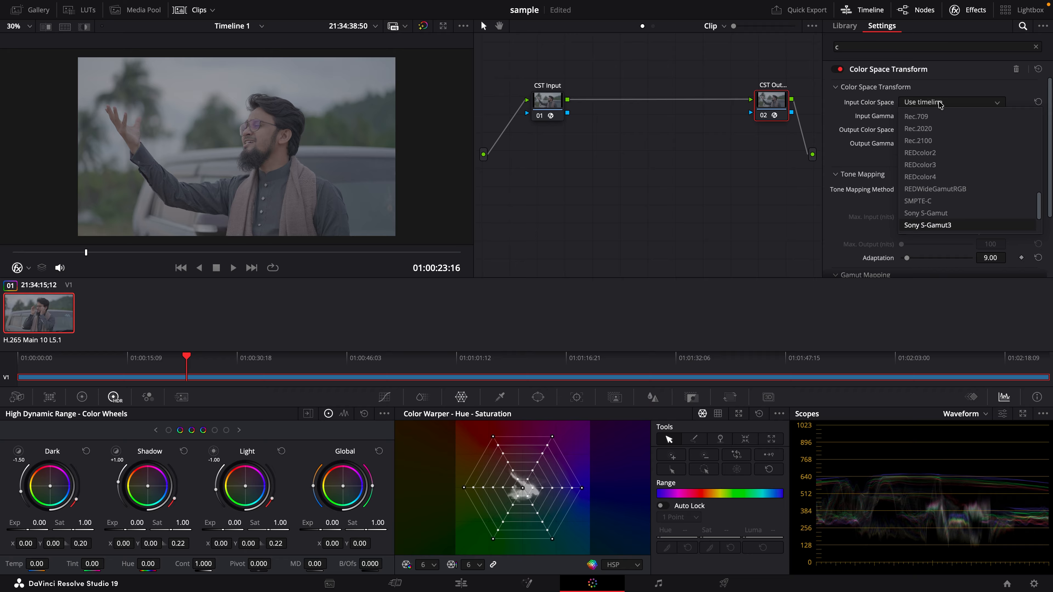
pyautogui.press('Down')
pyautogui.press('Return')
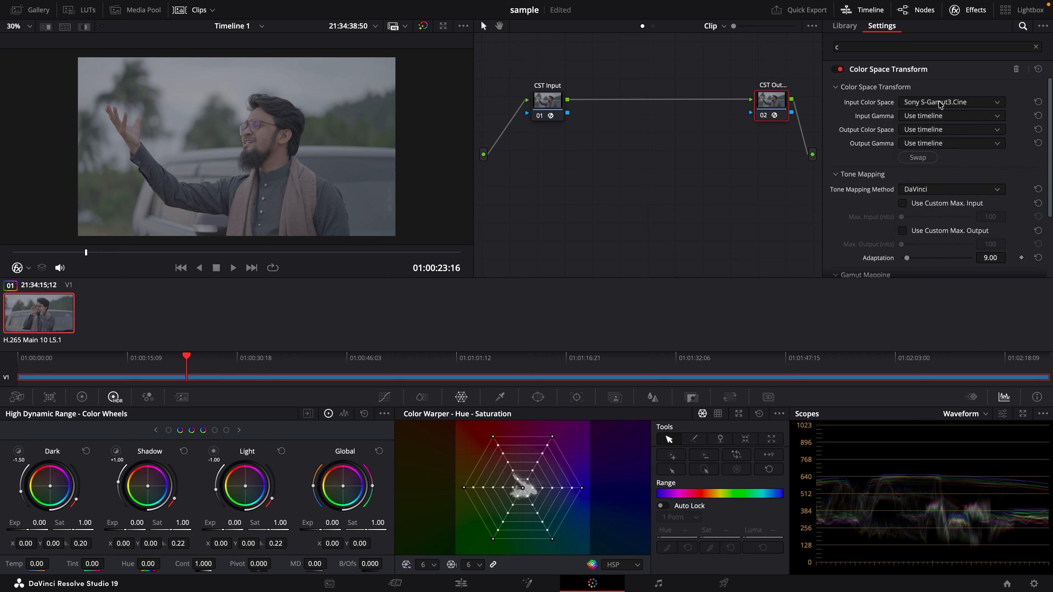
pyautogui.click(940, 117)
pyautogui.press('s')
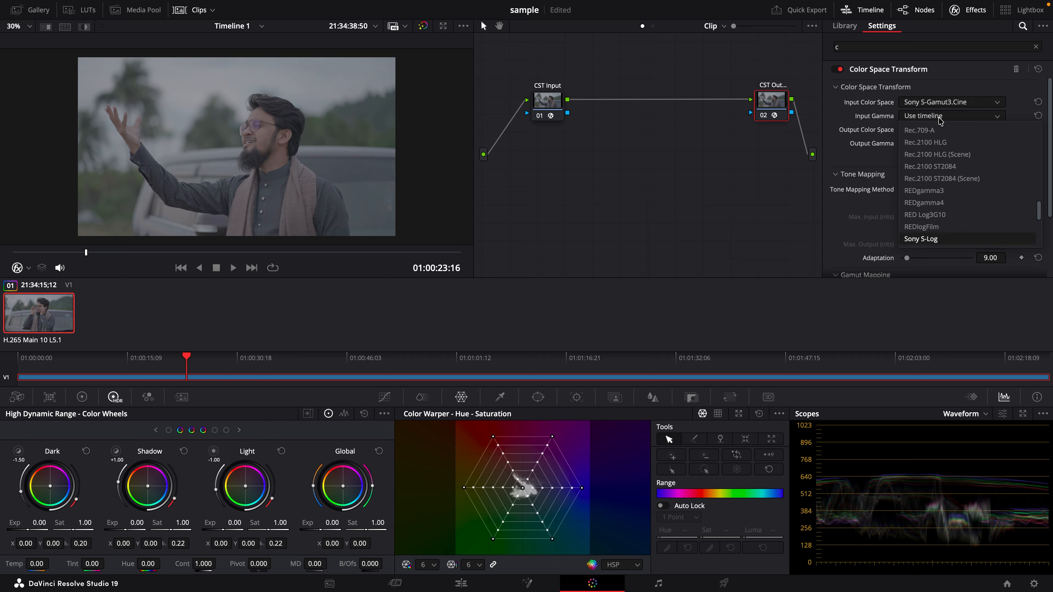
pyautogui.press('Down')
pyautogui.press('Down')
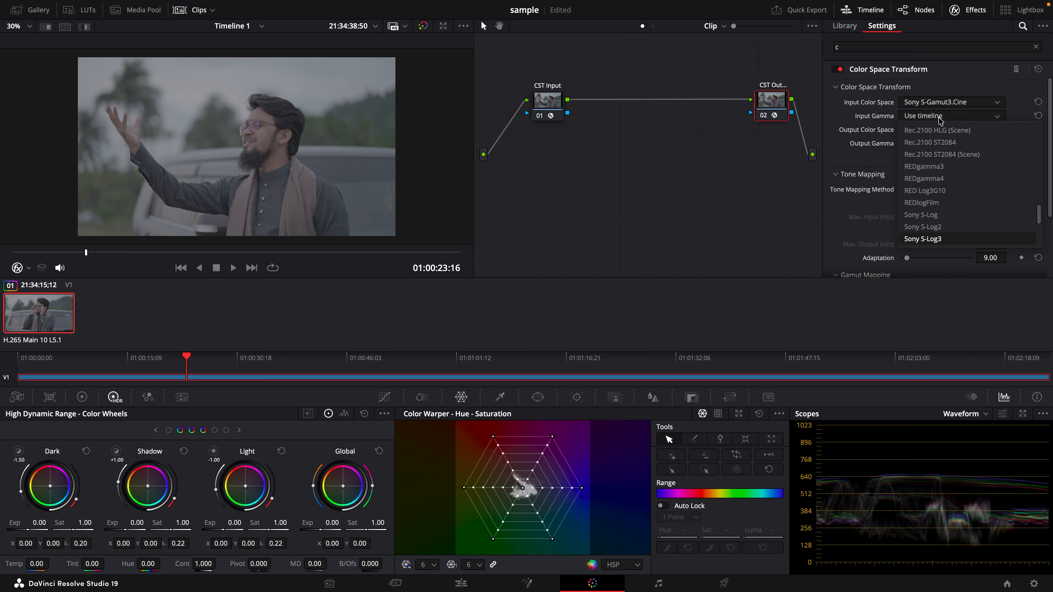
pyautogui.press('Return')
# - Set node 02's output color space to Rec.709 and its output gamma to Gamma 2.4
pyautogui.click(934, 130)
pyautogui.press('r')
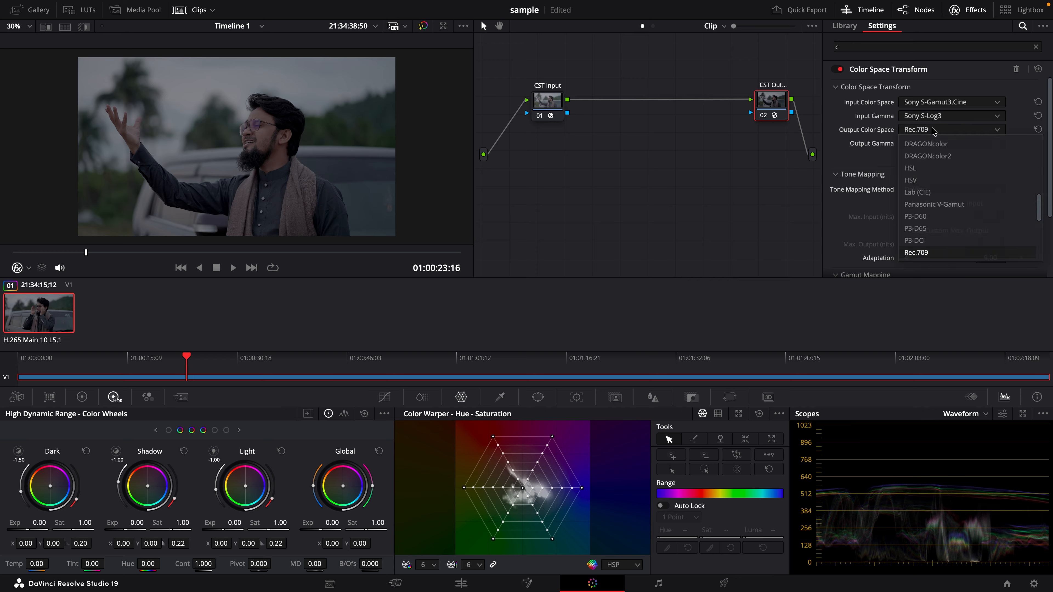
pyautogui.press('Return')
pyautogui.click(934, 143)
pyautogui.press('g')
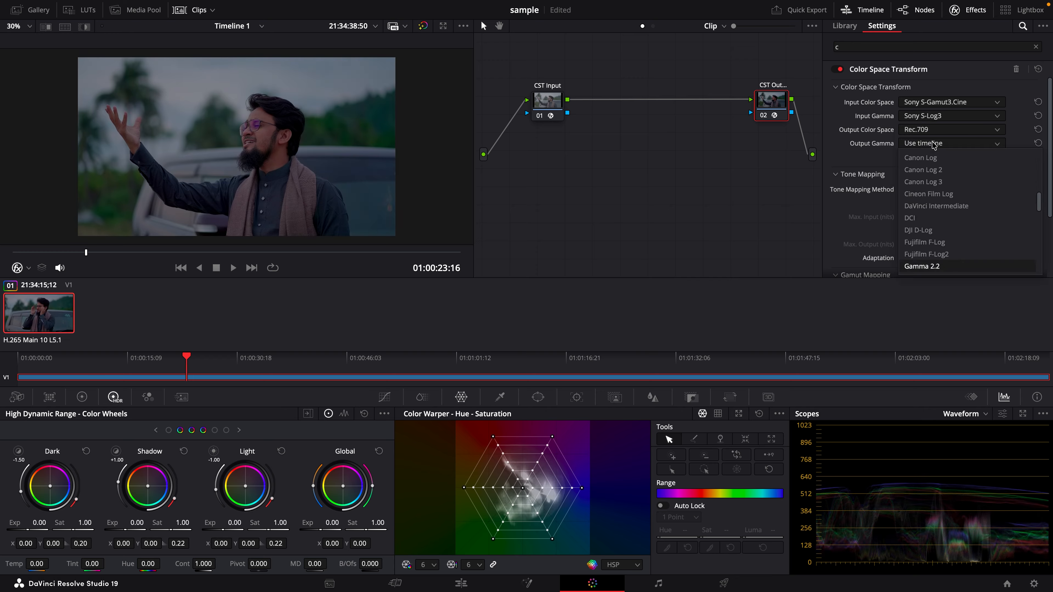
pyautogui.press('Down')
pyautogui.press('Return')
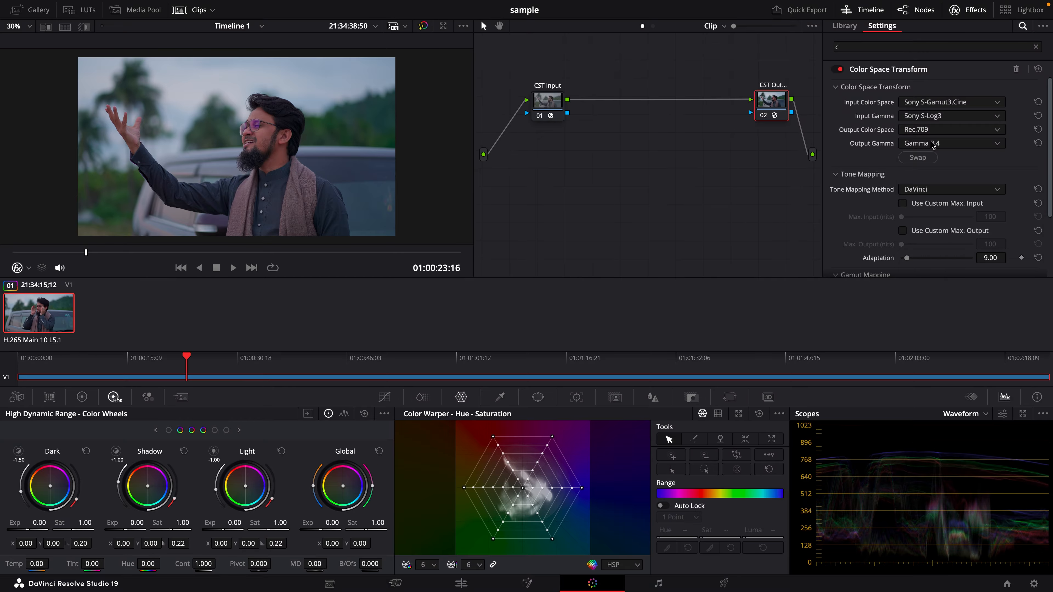
# - Review the transform settings of both nodes and view the clip at 01:00:04:01
pyautogui.click(550, 104)
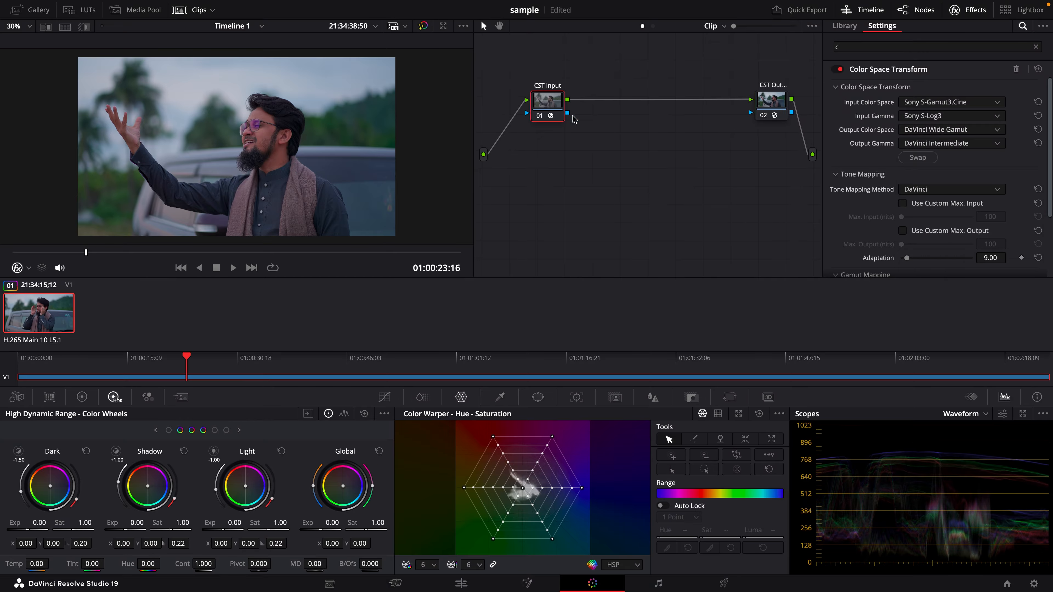
pyautogui.click(766, 103)
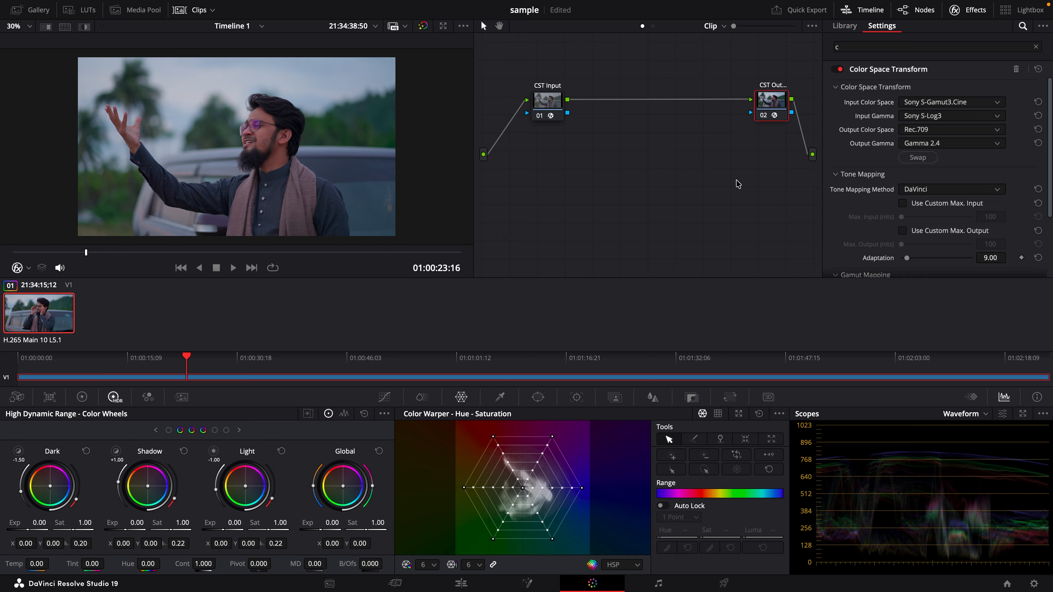
pyautogui.moveTo(79, 251); pyautogui.dragTo(25, 252)
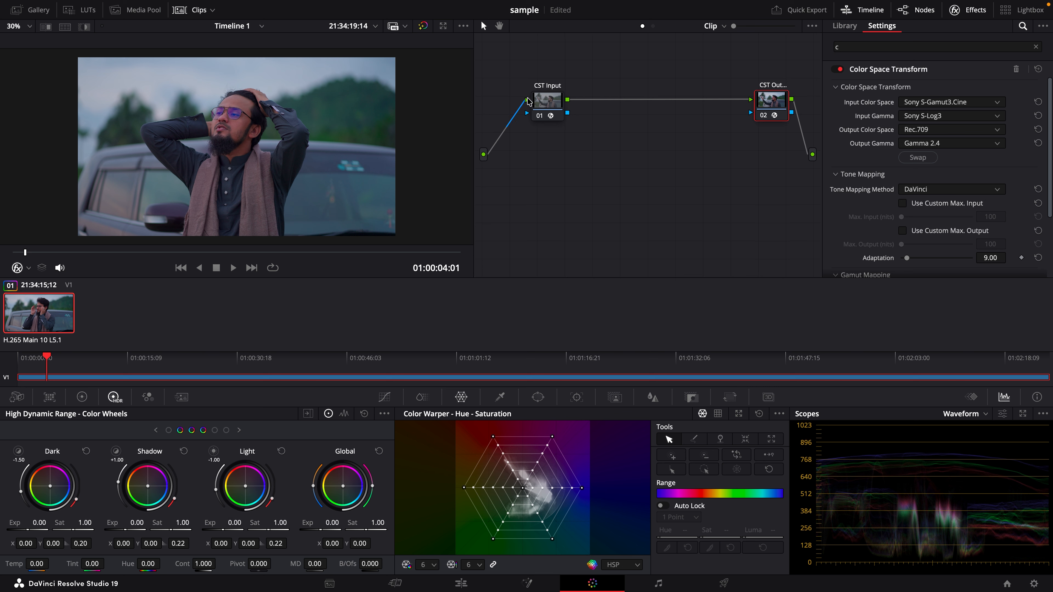
# - Set the CST Input node's tone mapping method to None
pyautogui.click(546, 107)
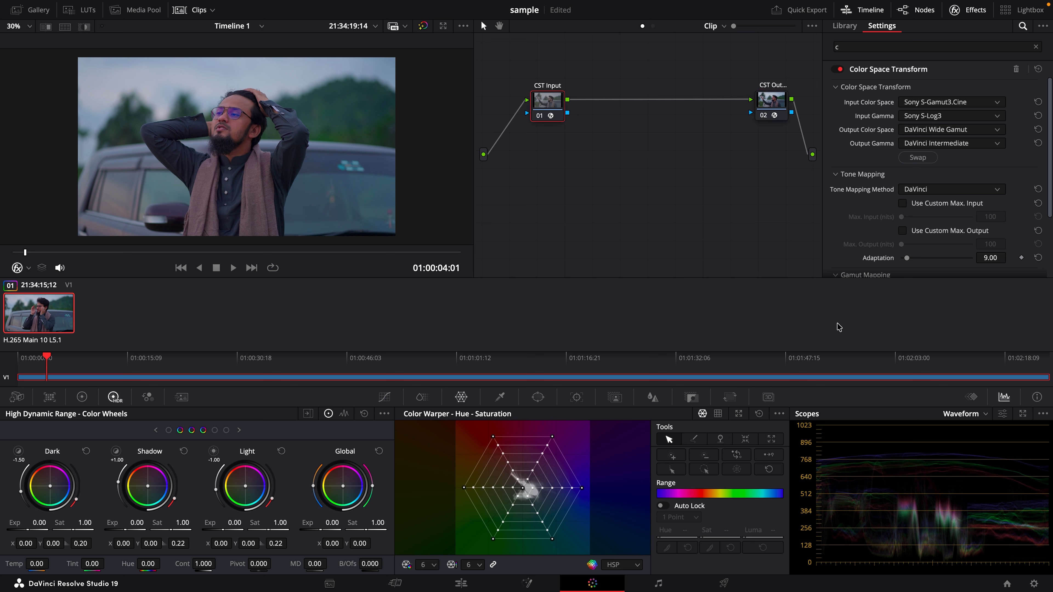
pyautogui.click(907, 193)
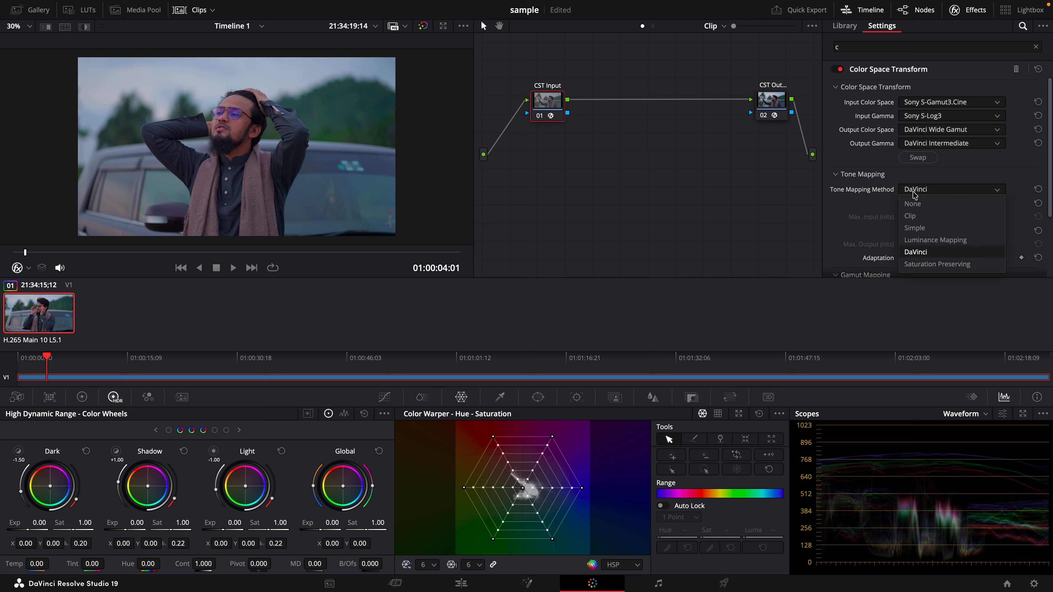
pyautogui.click(932, 206)
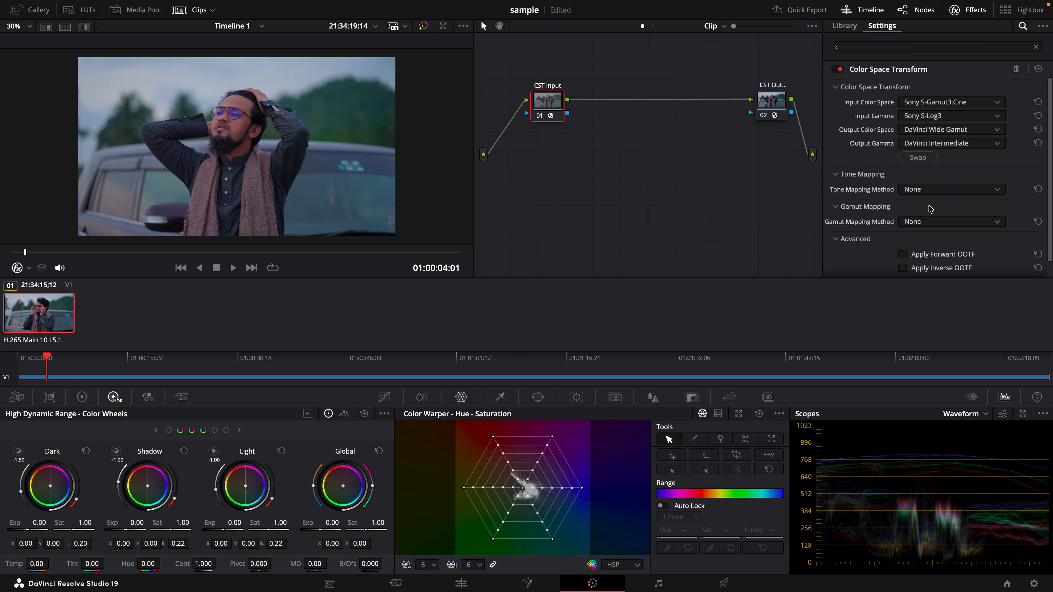
# - On the CST Output node, enable the custom maximum input for tone mapping and set it to 10000 nits
pyautogui.click(783, 103)
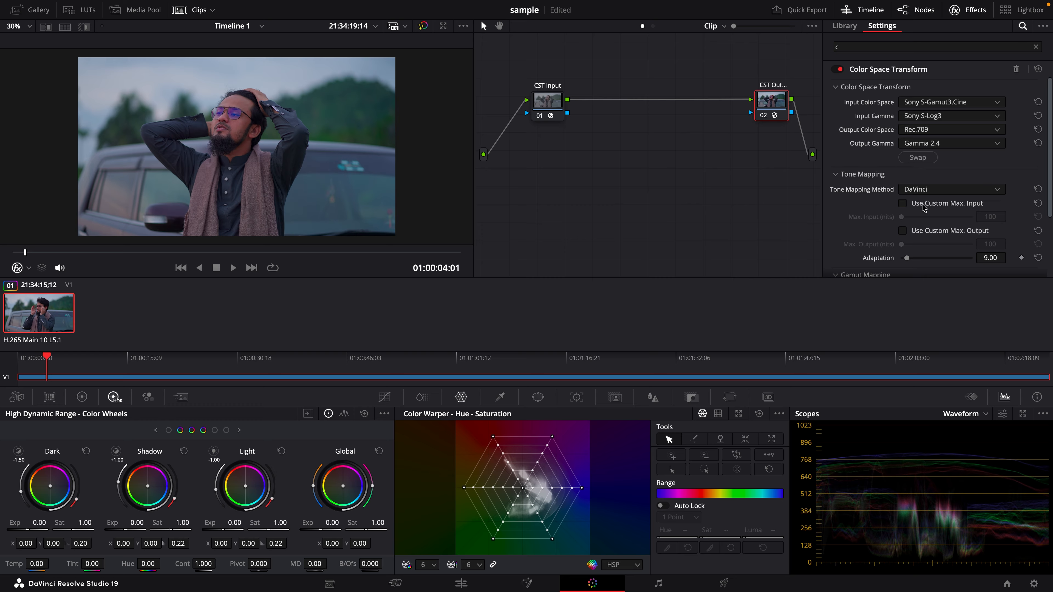
pyautogui.click(903, 204)
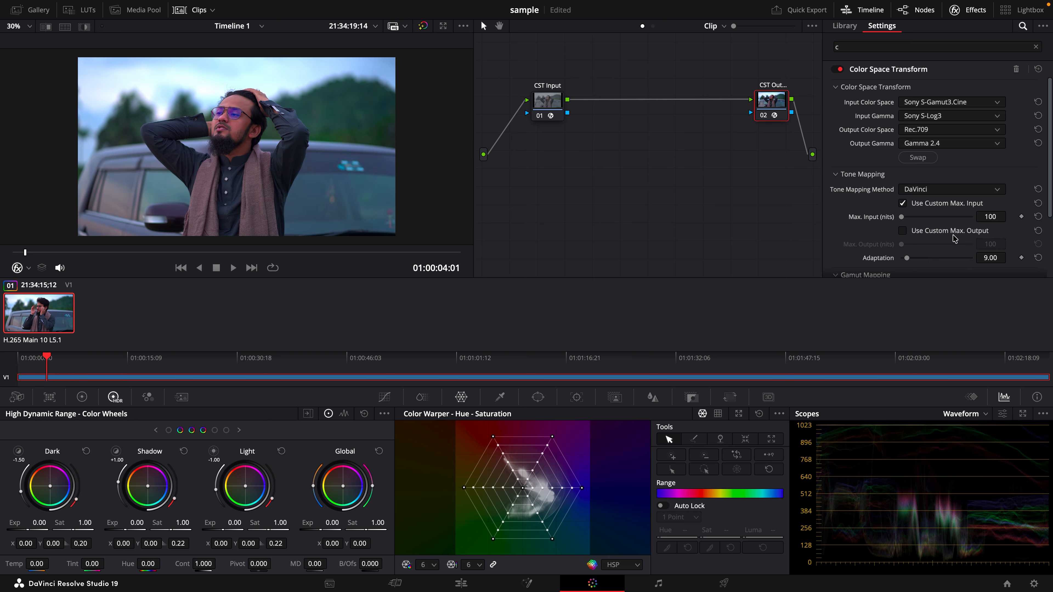
pyautogui.moveTo(901, 217); pyautogui.dragTo(984, 223)
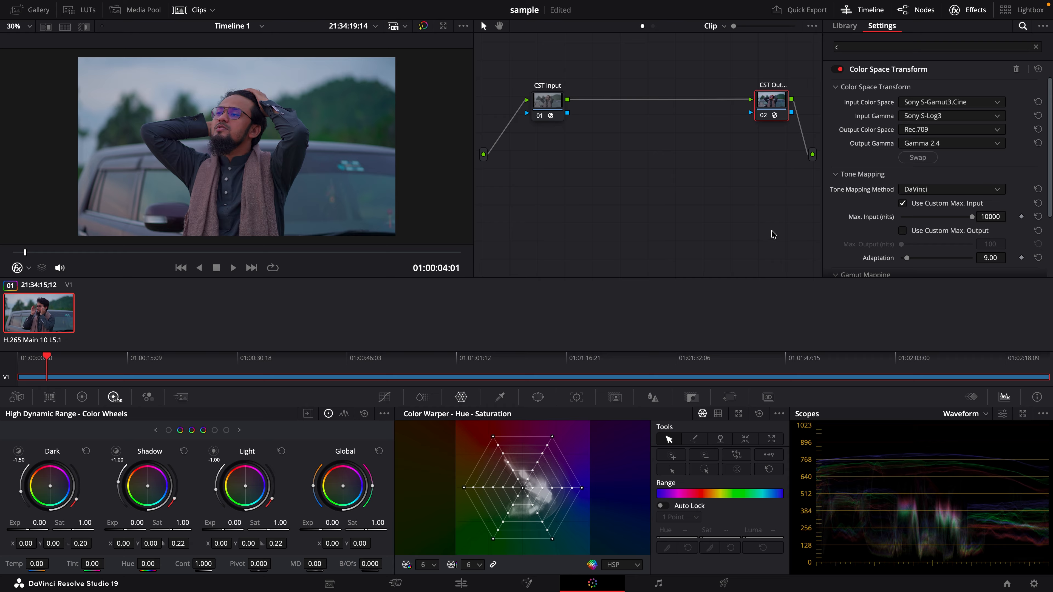
# - Insert a serial node labelled Contrast after CST Input and move the CST Output node down in the node graph
pyautogui.click(554, 105)
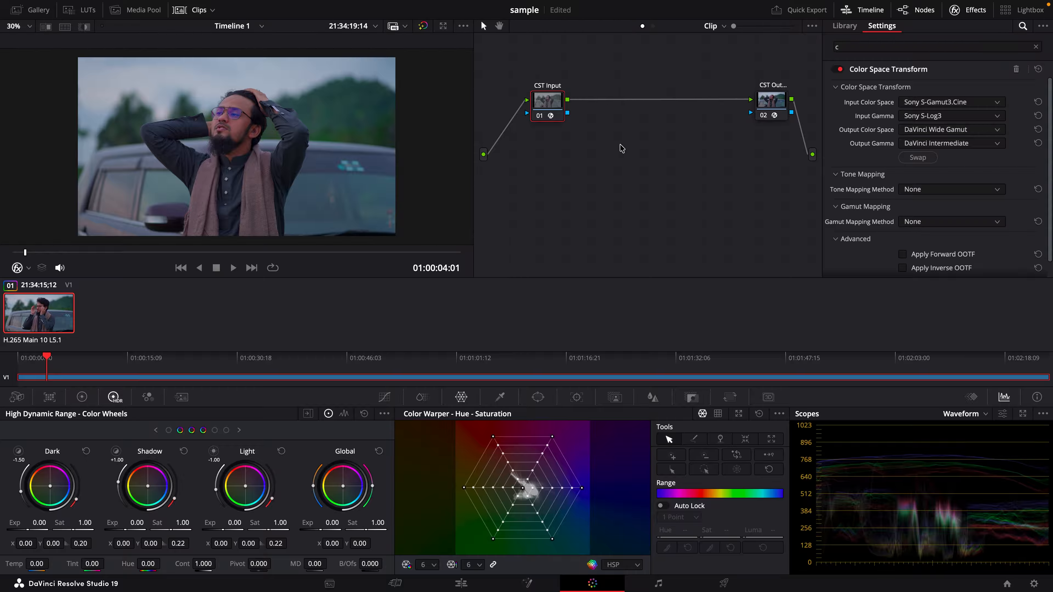
pyautogui.hotkey('alt', 's')
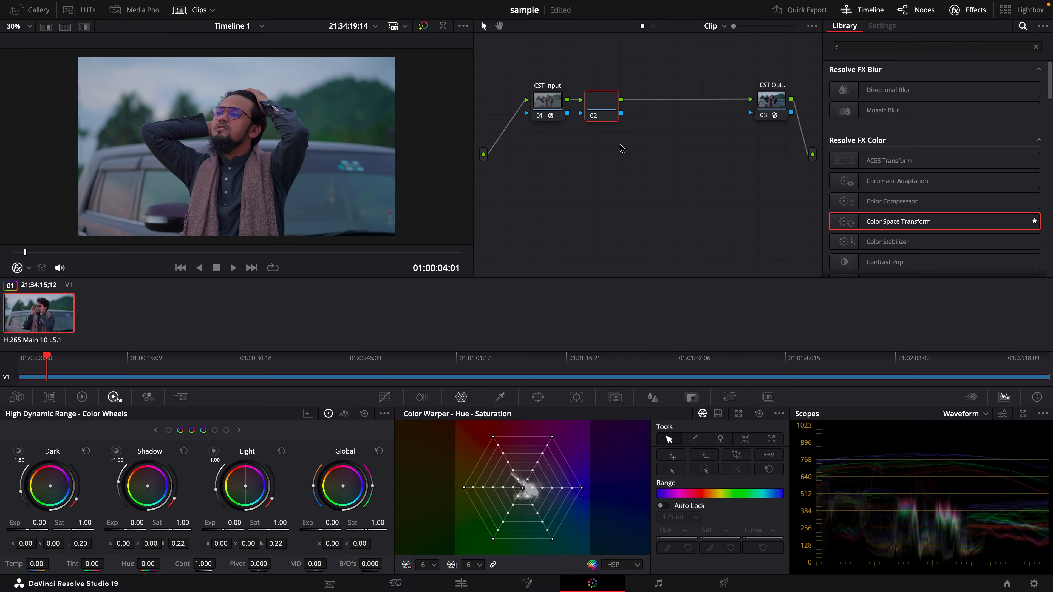
pyautogui.moveTo(602, 99); pyautogui.dragTo(636, 101)
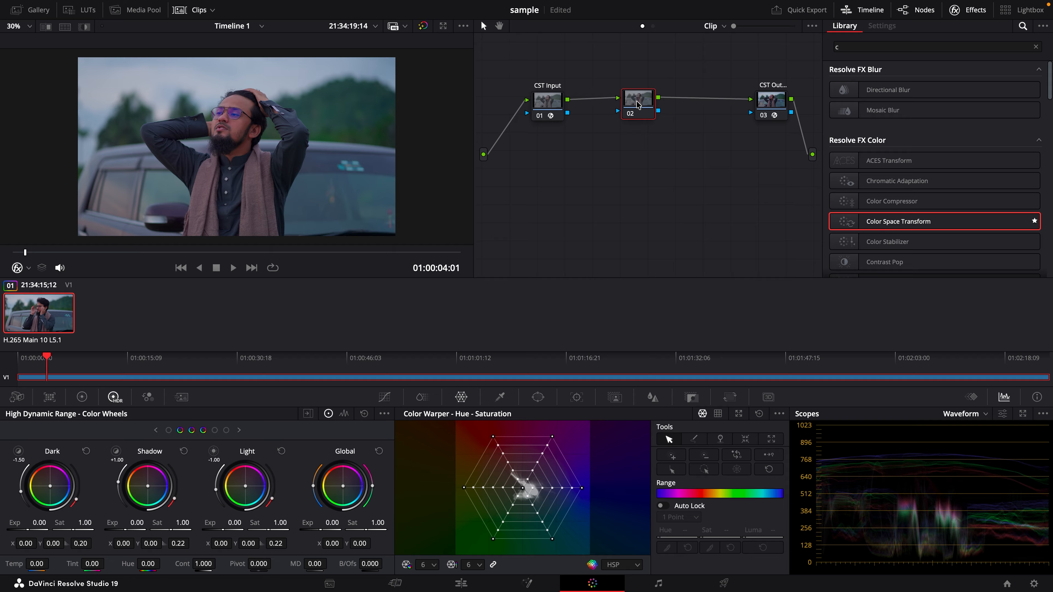
pyautogui.click(776, 104)
pyautogui.moveTo(777, 103); pyautogui.dragTo(787, 248)
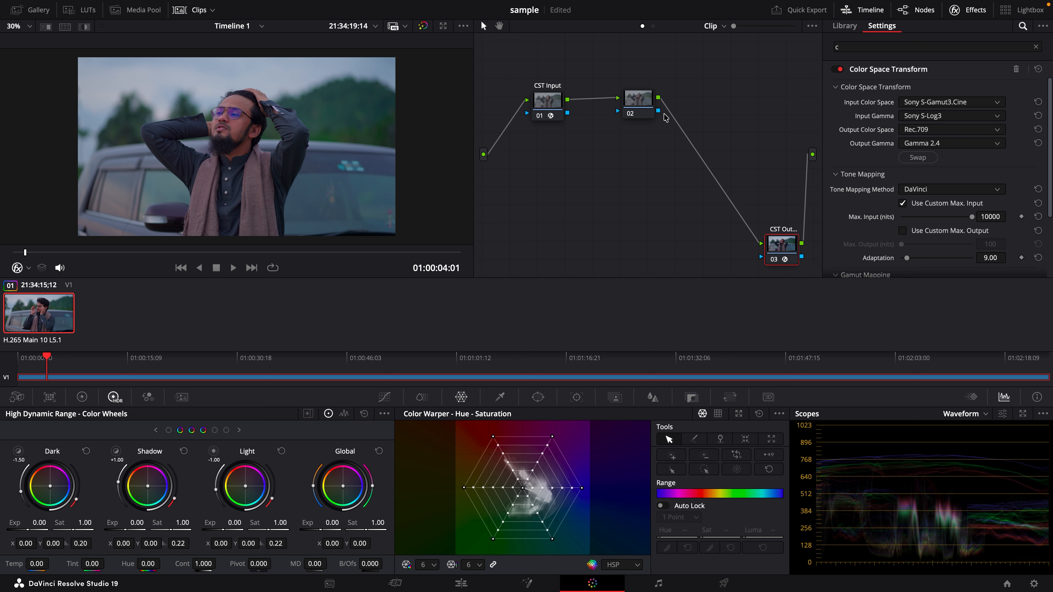
pyautogui.click(644, 103)
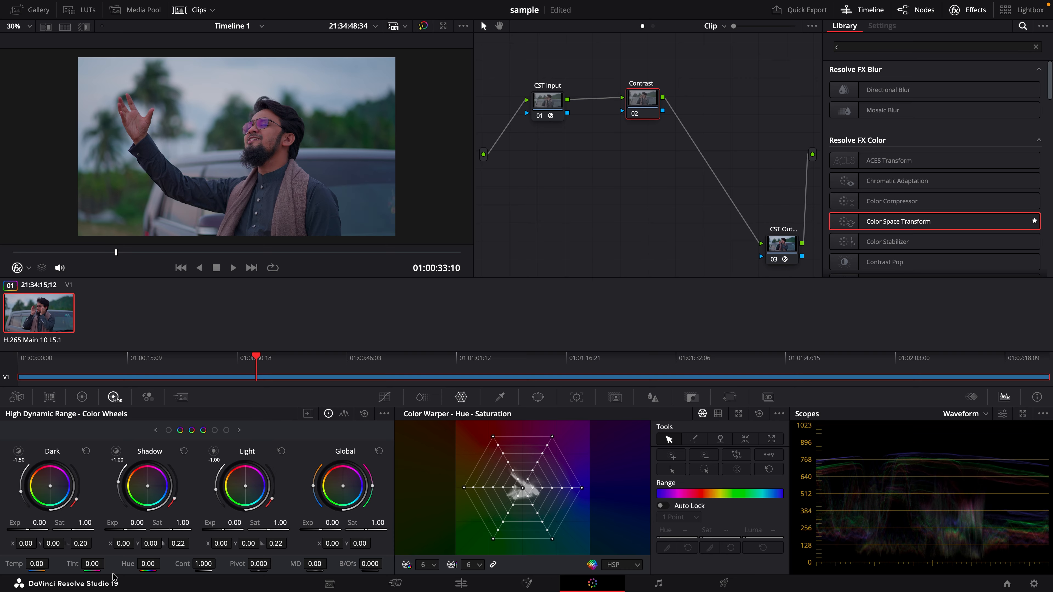
# - On the Contrast node's primary wheels, set gamma and lift to -0.01, gain to 1.10 and highlights to 6.00, and compare before and after
pyautogui.click(82, 397)
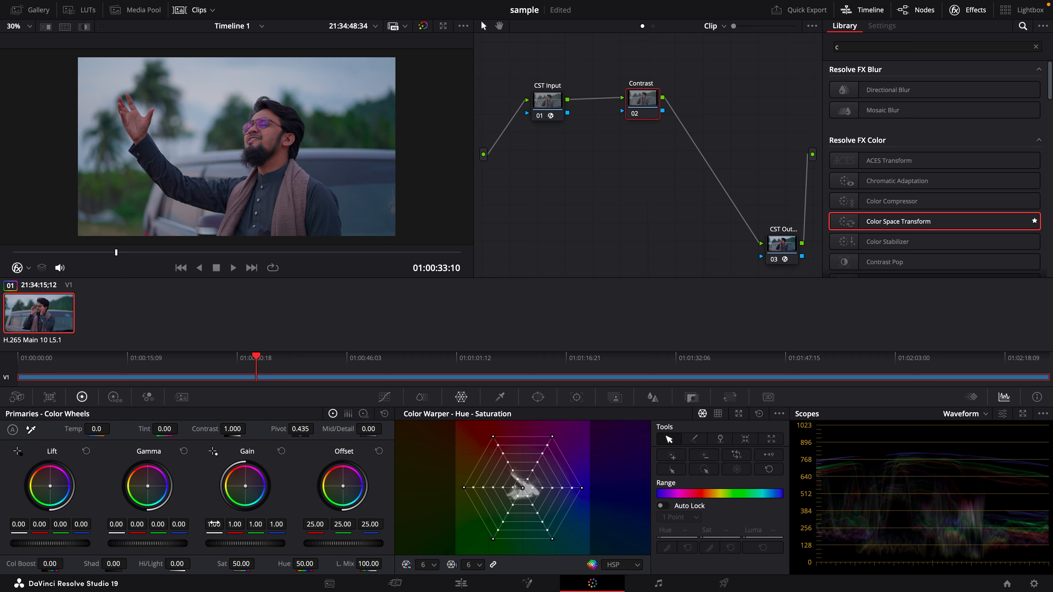
pyautogui.moveTo(144, 540); pyautogui.dragTo(143, 542)
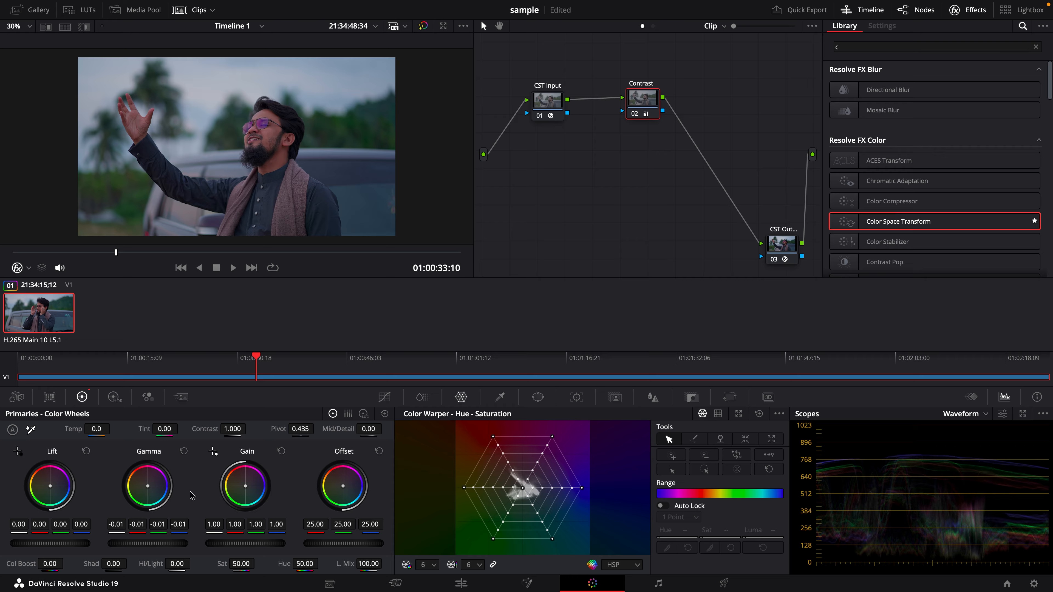
pyautogui.moveTo(243, 544); pyautogui.dragTo(258, 544)
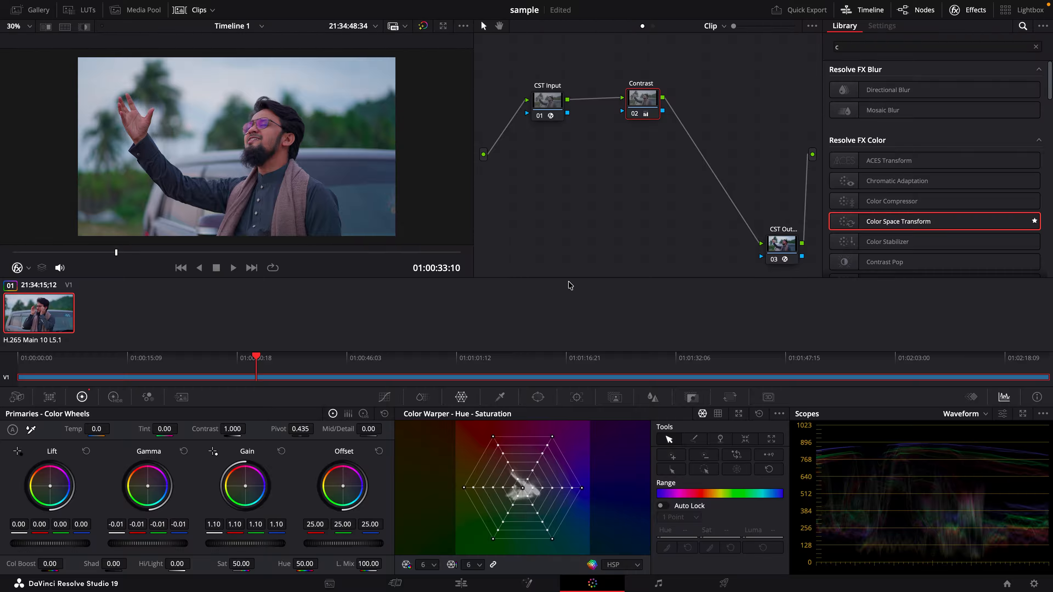
pyautogui.moveTo(641, 94); pyautogui.dragTo(641, 95)
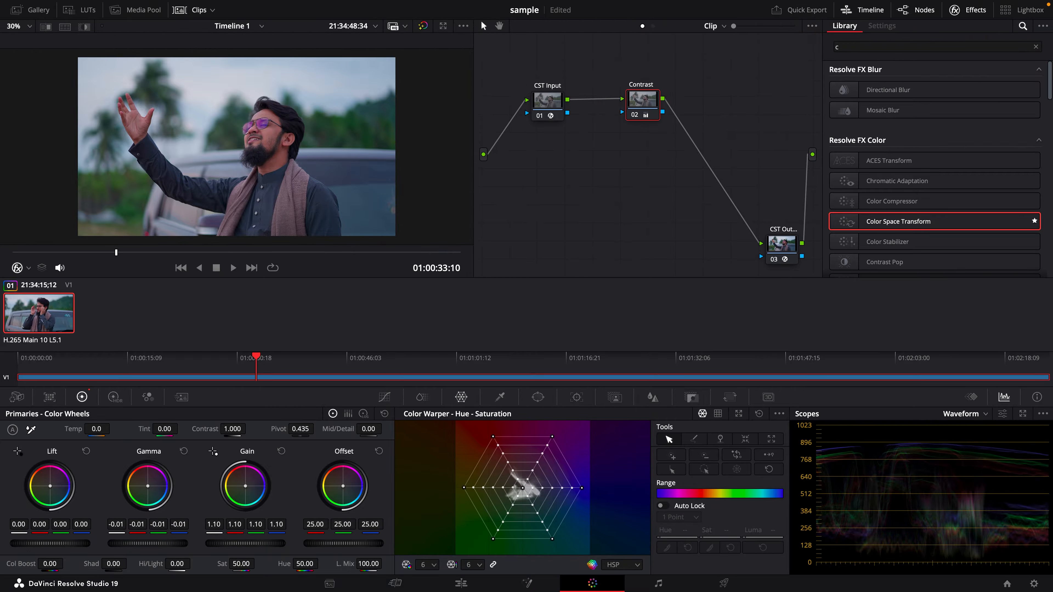
pyautogui.moveTo(48, 544); pyautogui.dragTo(42, 543)
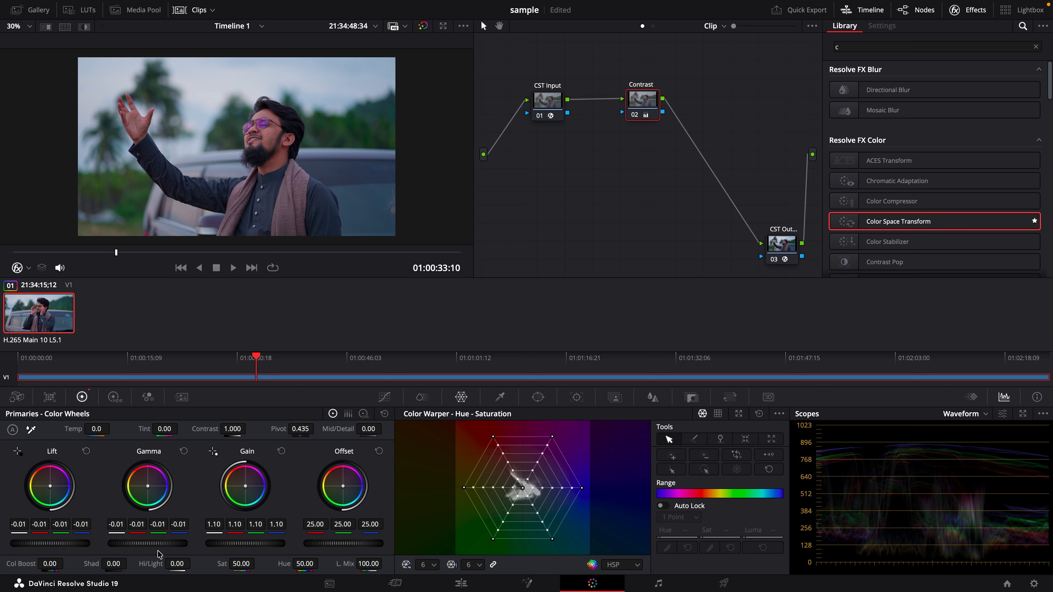
pyautogui.moveTo(156, 564)
pyautogui.mouseDown()
pyautogui.moveTo(194, 563)
pyautogui.moveTo(164, 563)
pyautogui.mouseUp()
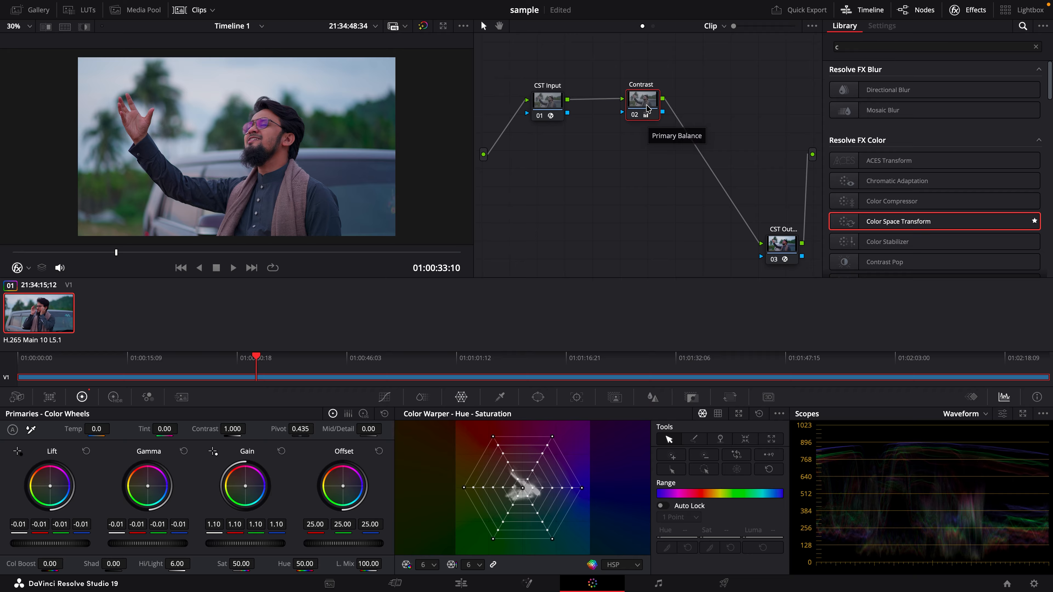
pyautogui.hotkey('shift', 'd')
pyautogui.hotkey('shift', 'd')
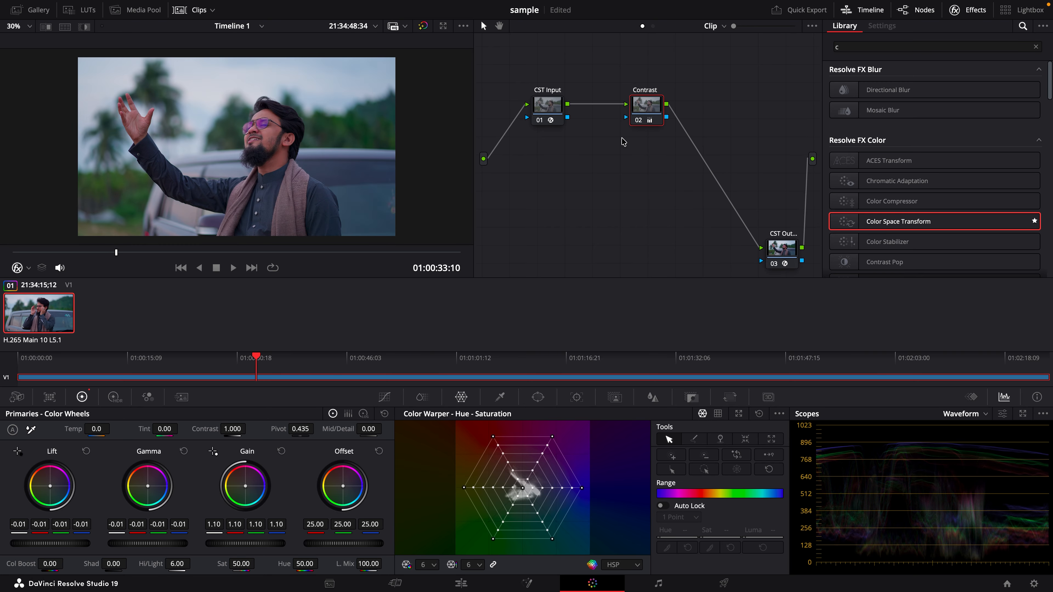
# - Insert a serial node labelled balance before the Contrast node and shift its HDR Global wheel to Y -0.01
pyautogui.hotkey('shift', 's')
pyautogui.moveTo(647, 136); pyautogui.dragTo(672, 111)
pyautogui.moveTo(606, 114); pyautogui.dragTo(611, 110)
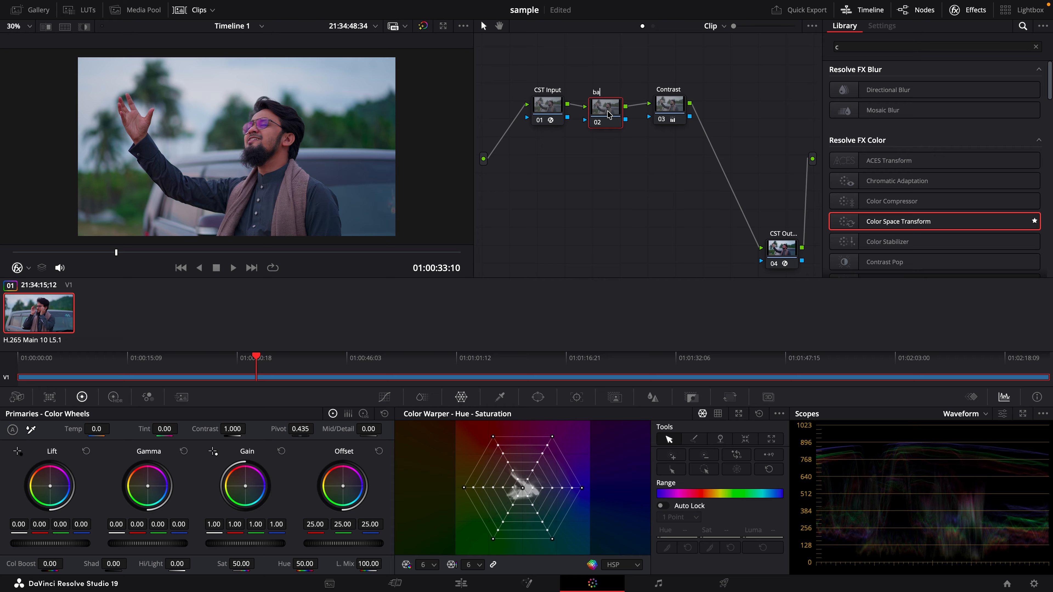
pyautogui.press('Return')
pyautogui.click(120, 400)
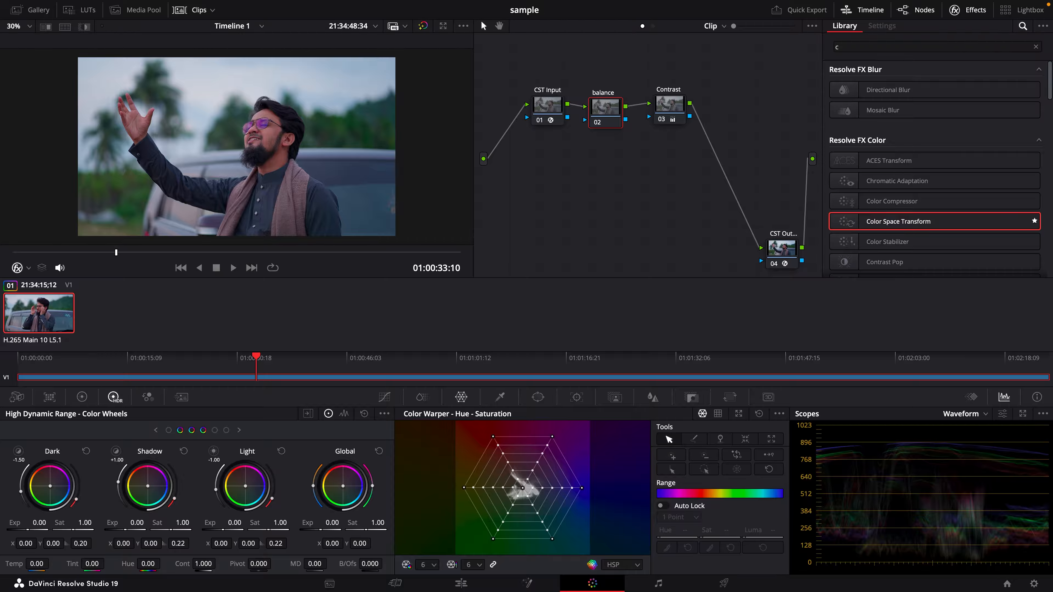
pyautogui.moveTo(343, 486); pyautogui.dragTo(345, 490)
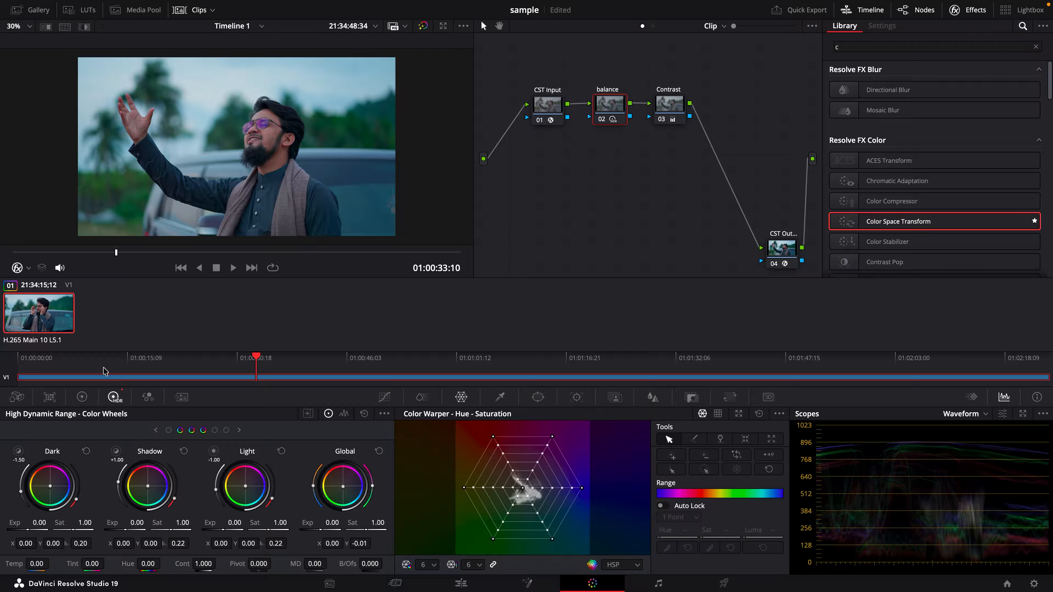
pyautogui.click(81, 397)
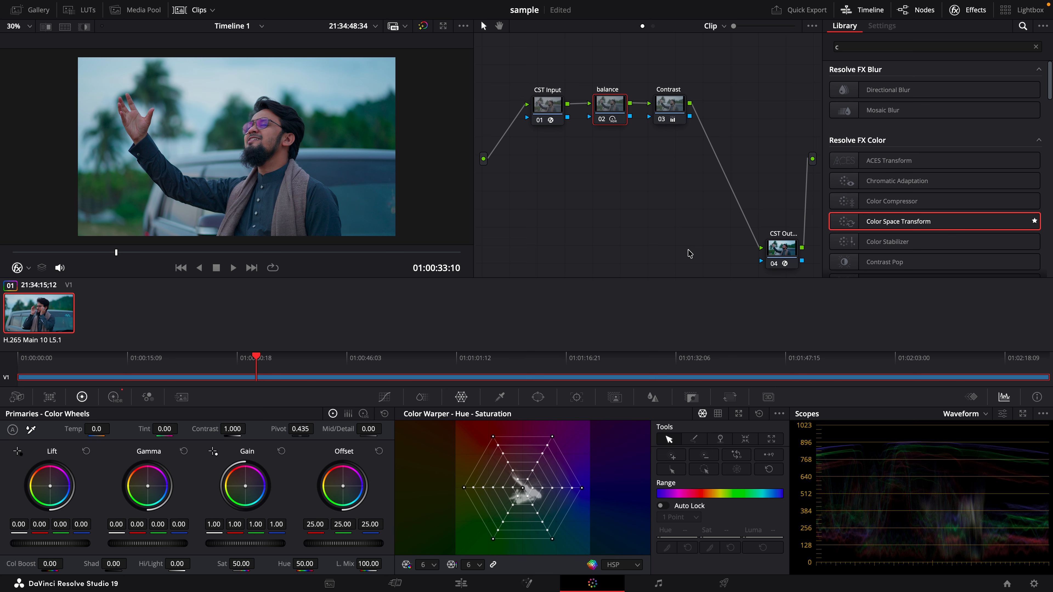
# - Add a serial node labelled temperature after the Contrast node and set its HDR color temperature to 176.00
pyautogui.click(680, 104)
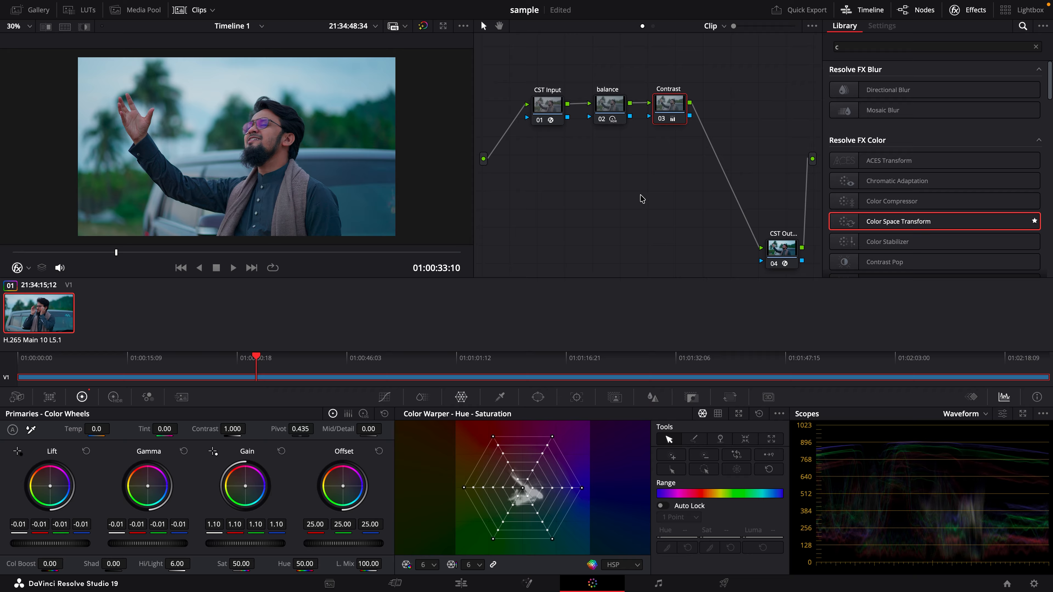
pyautogui.hotkey('alt', 's')
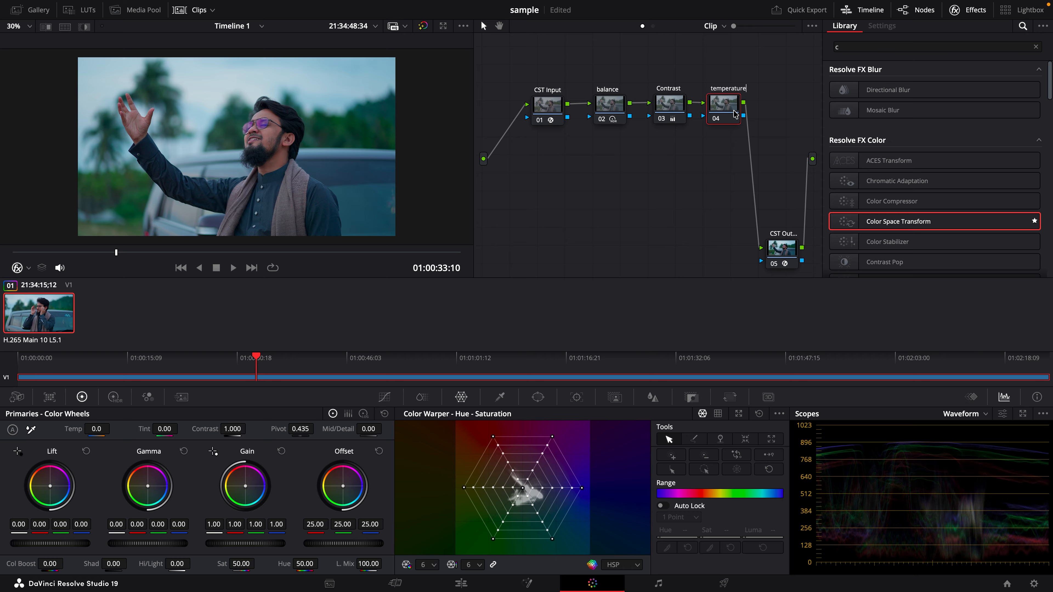
pyautogui.press('Return')
pyautogui.click(112, 399)
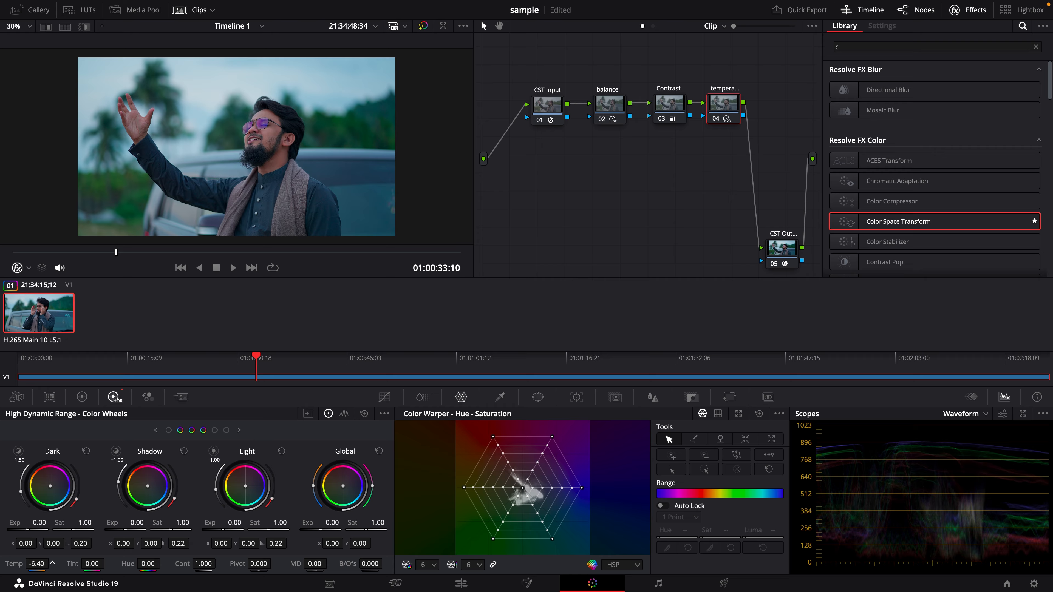
pyautogui.moveTo(38, 564); pyautogui.dragTo(52, 565)
# - Compare the image with and without the temperature node, and with the balance, Contrast and temperature nodes disabled and enabled together
pyautogui.scroll(3, 245, 99)
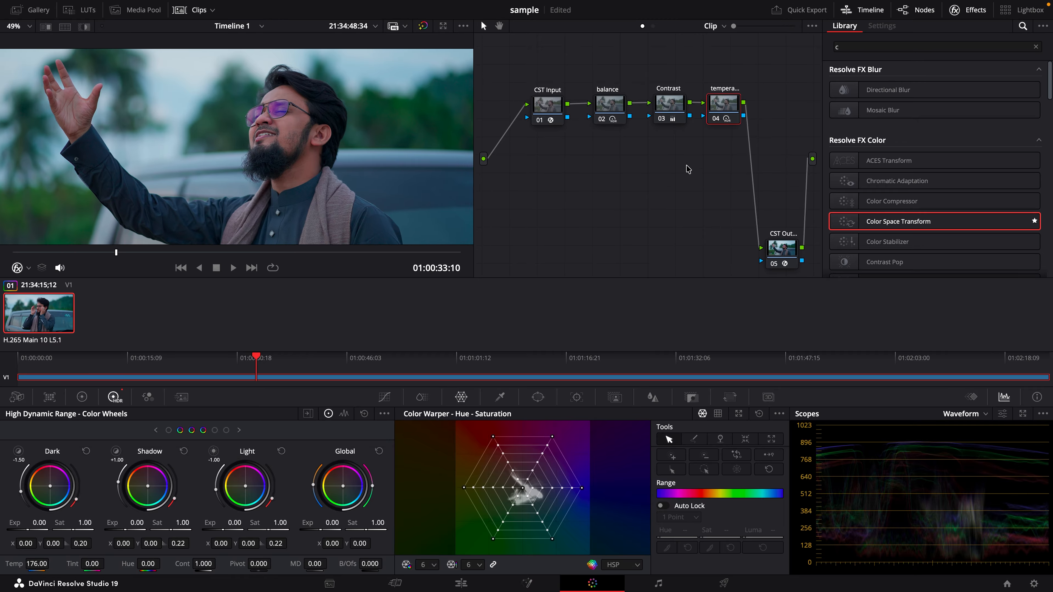
pyautogui.click(714, 120)
pyautogui.click(714, 119)
pyautogui.click(715, 121)
pyautogui.click(715, 121)
pyautogui.moveTo(735, 141); pyautogui.dragTo(603, 107)
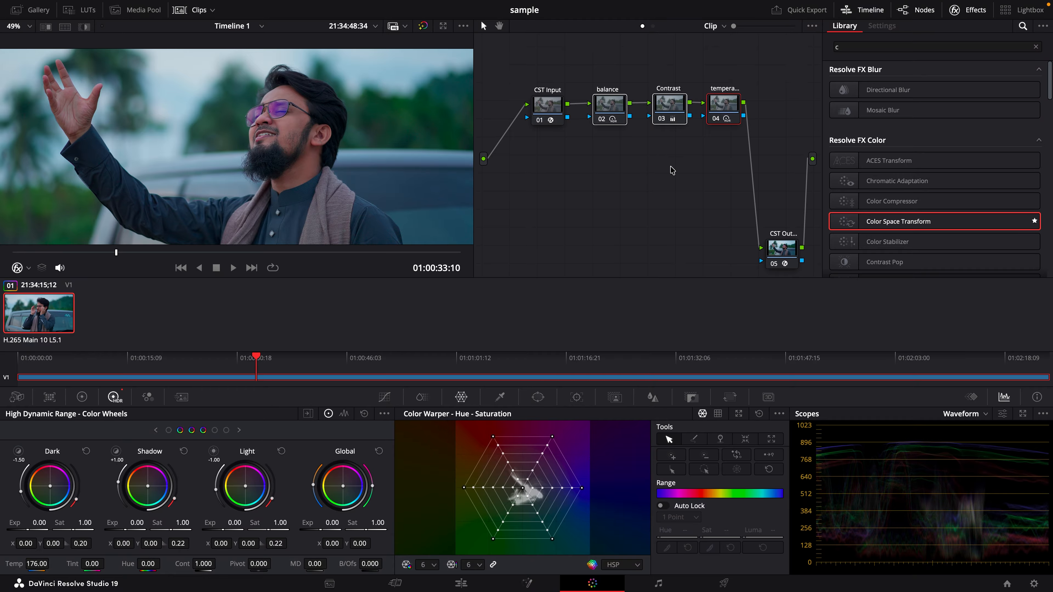
pyautogui.hotkey('ctrl', 'd')
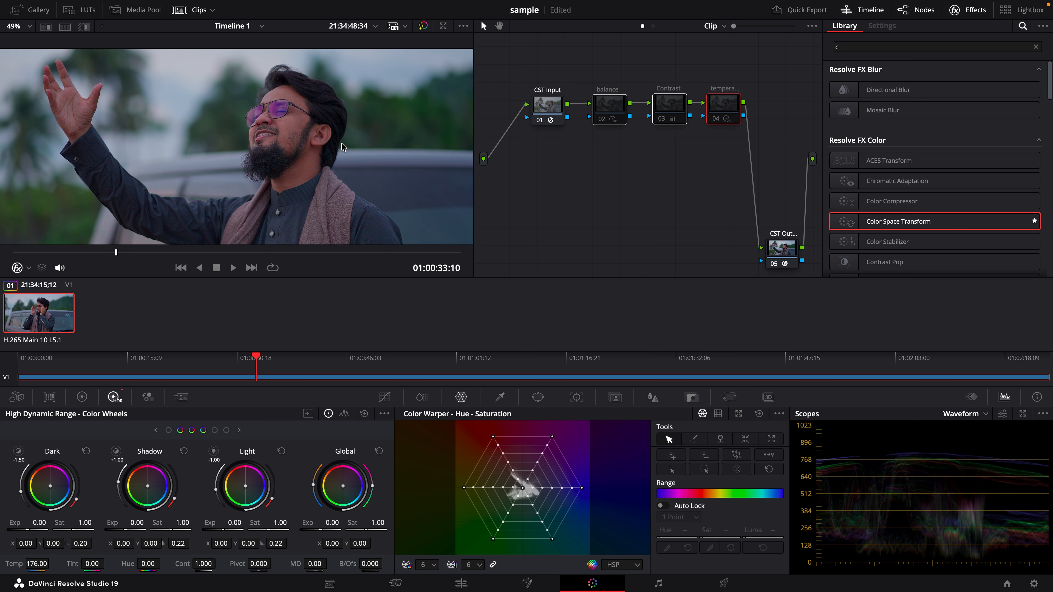
pyautogui.scroll(-2, 332, 131)
pyautogui.hotkey('ctrl', 'd')
pyautogui.hotkey('ctrl', 'd')
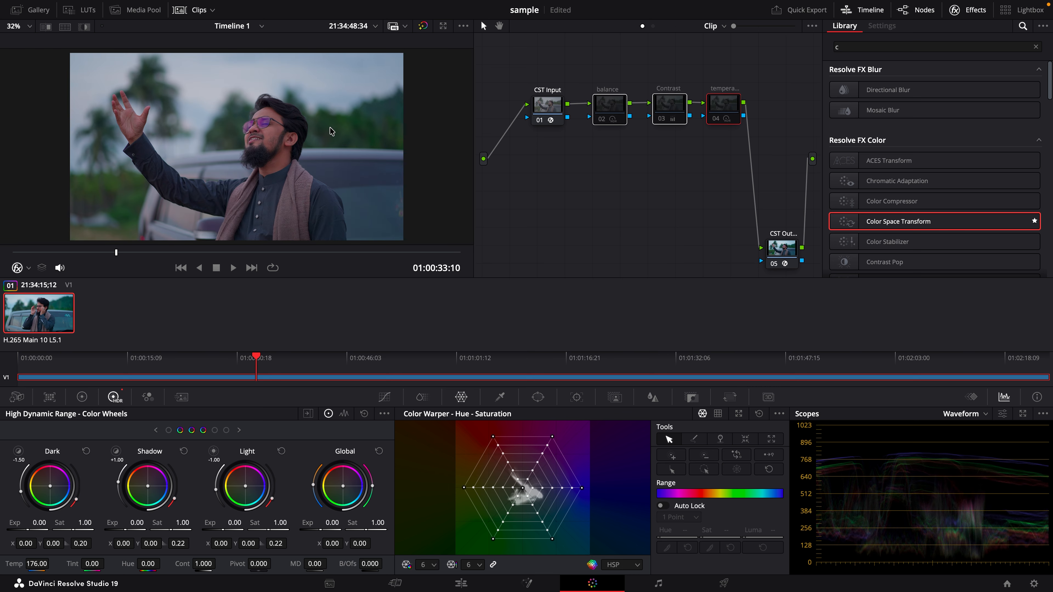
pyautogui.hotkey('ctrl', 'd')
pyautogui.scroll(2, 331, 130)
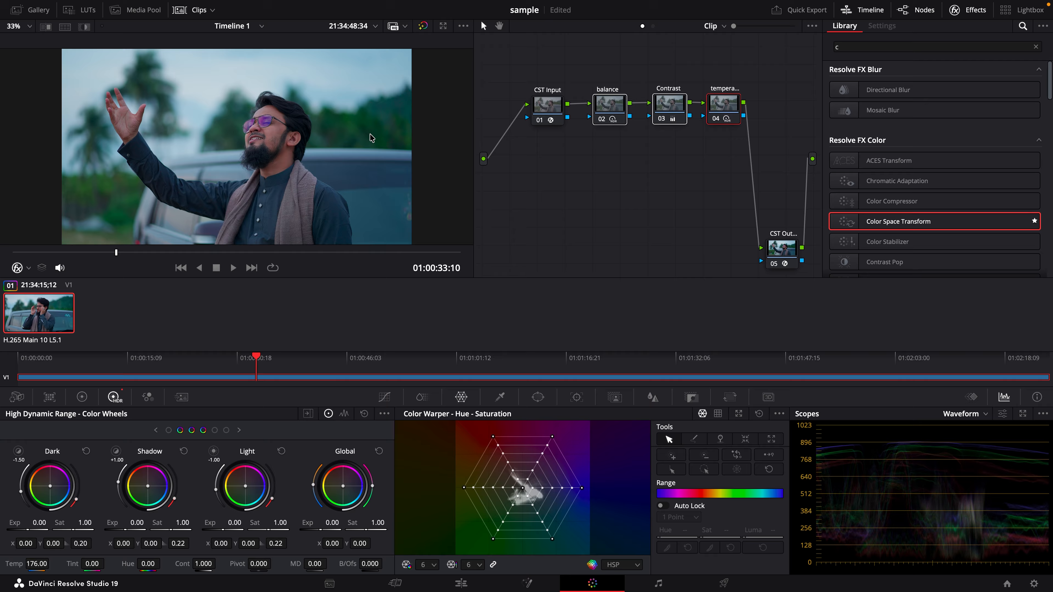
# - Add a parallel node to the temperature node, place it with its mixer below CST Input, and label it density
pyautogui.moveTo(730, 103); pyautogui.dragTo(734, 106)
pyautogui.rightClick(733, 107)
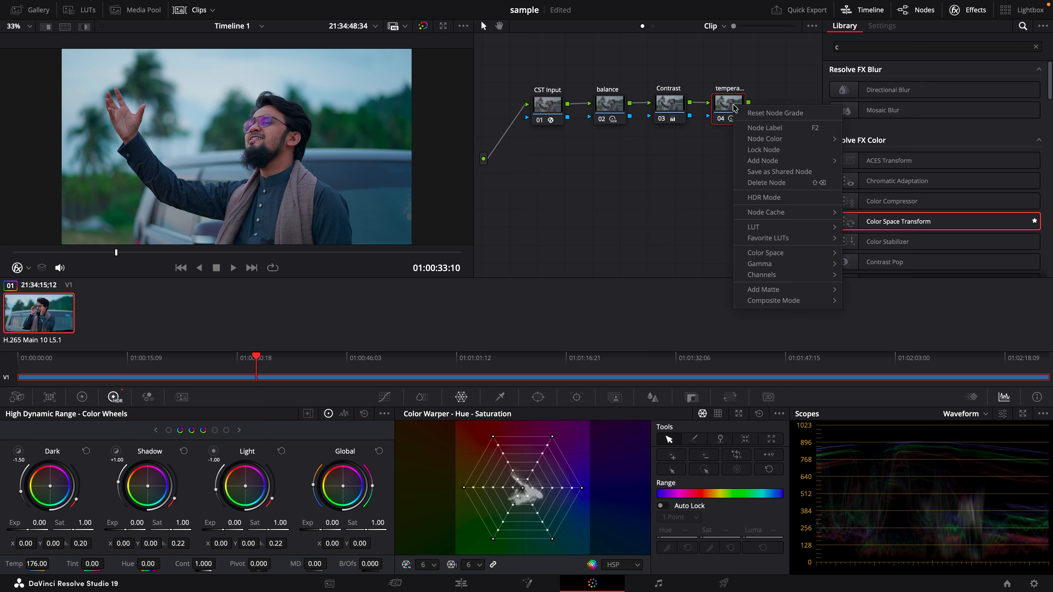
pyautogui.moveTo(775, 162)
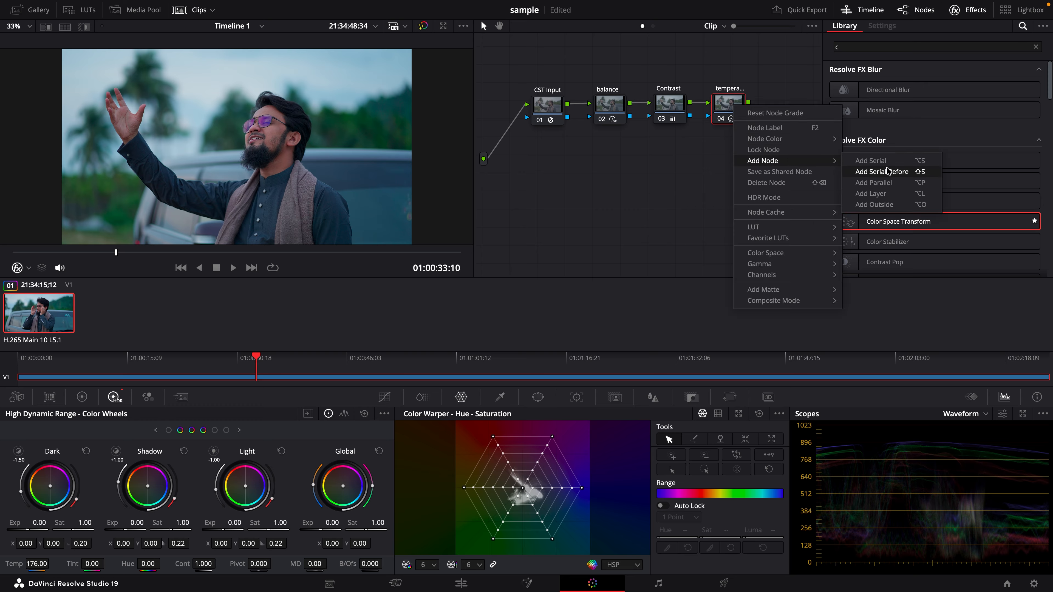
pyautogui.click(894, 183)
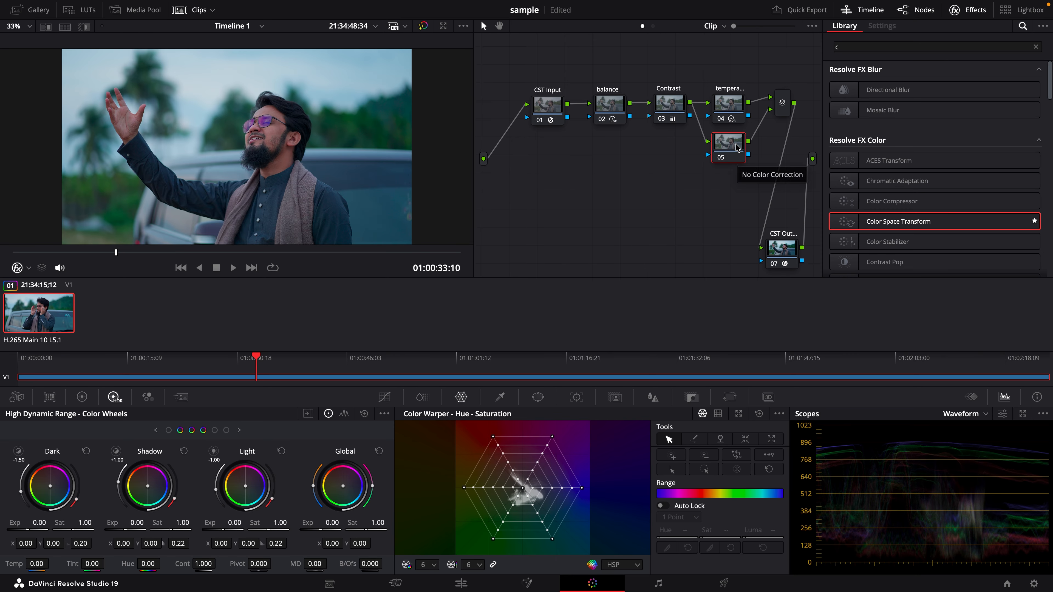
pyautogui.moveTo(737, 145); pyautogui.dragTo(548, 178)
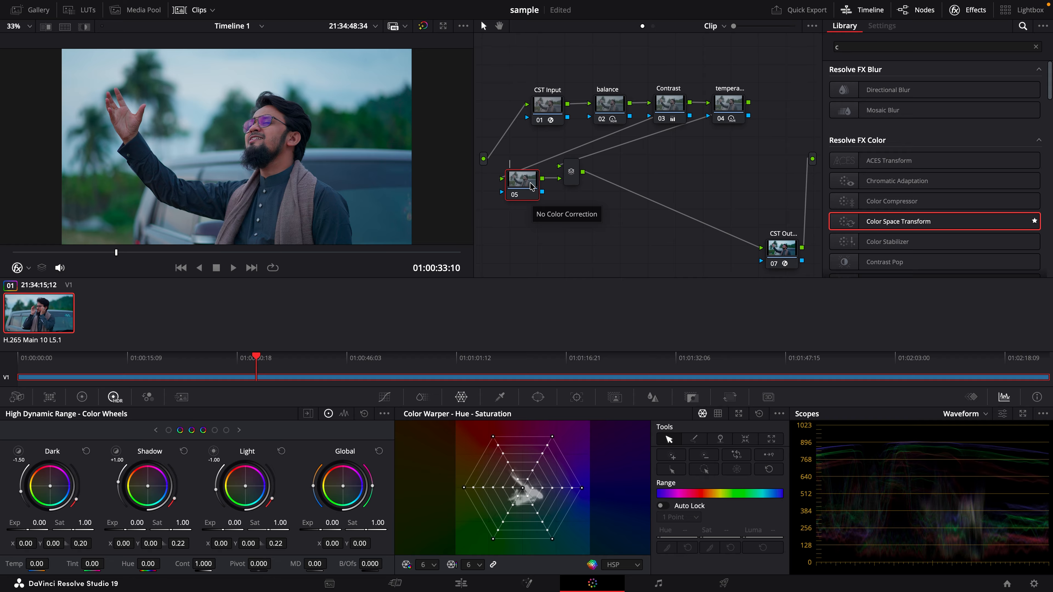
pyautogui.write('density')
pyautogui.press('Return')
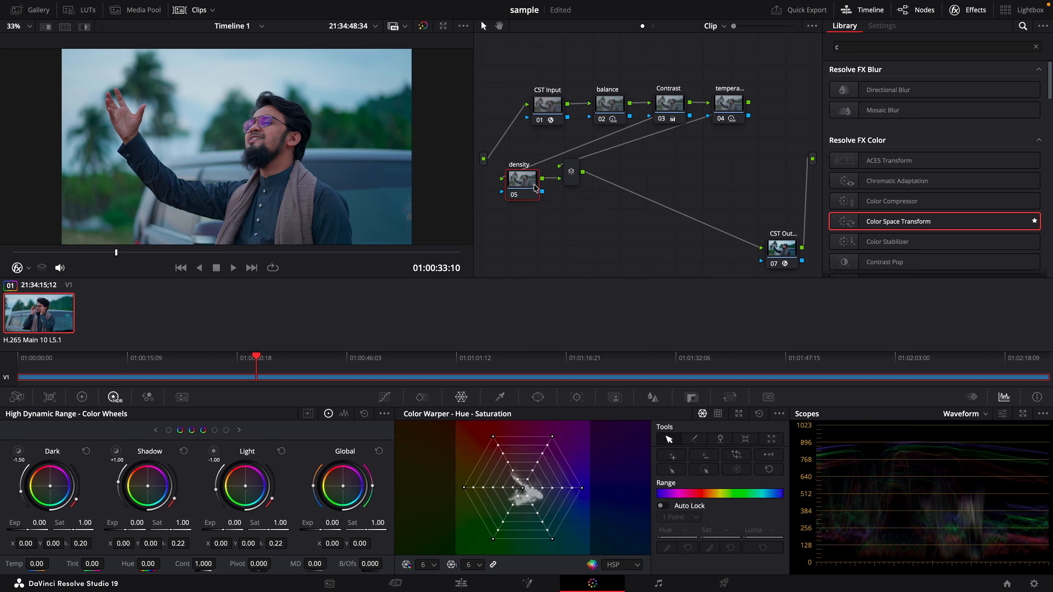
# - At frame 01:00:33:03, set the density node's ColorSlice cyan density to 0.43 and cyan saturation to 1.26
pyautogui.click(422, 398)
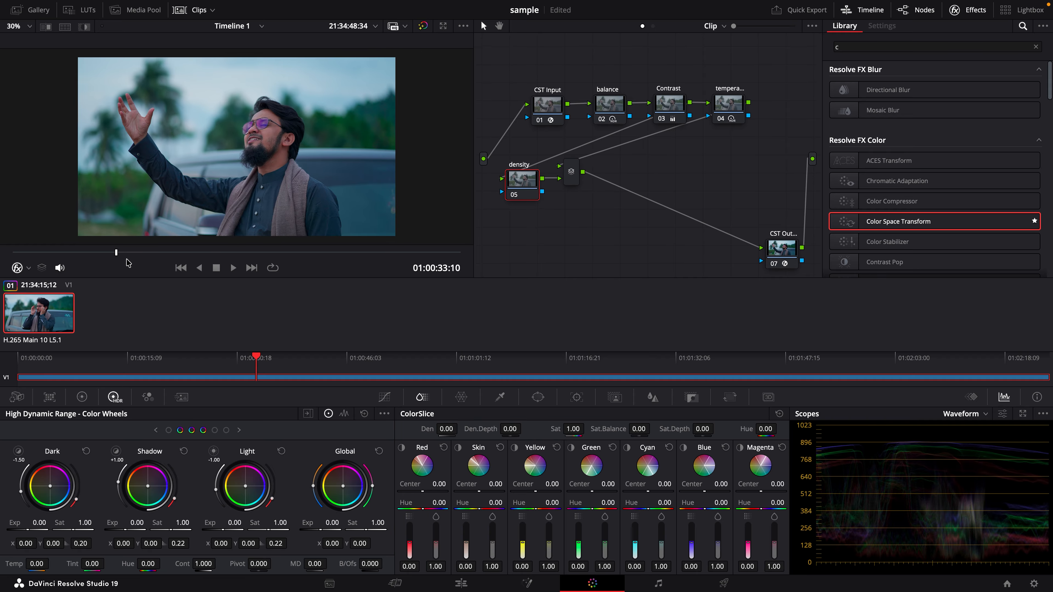
pyautogui.click(89, 252)
pyautogui.moveTo(89, 252); pyautogui.dragTo(115, 253)
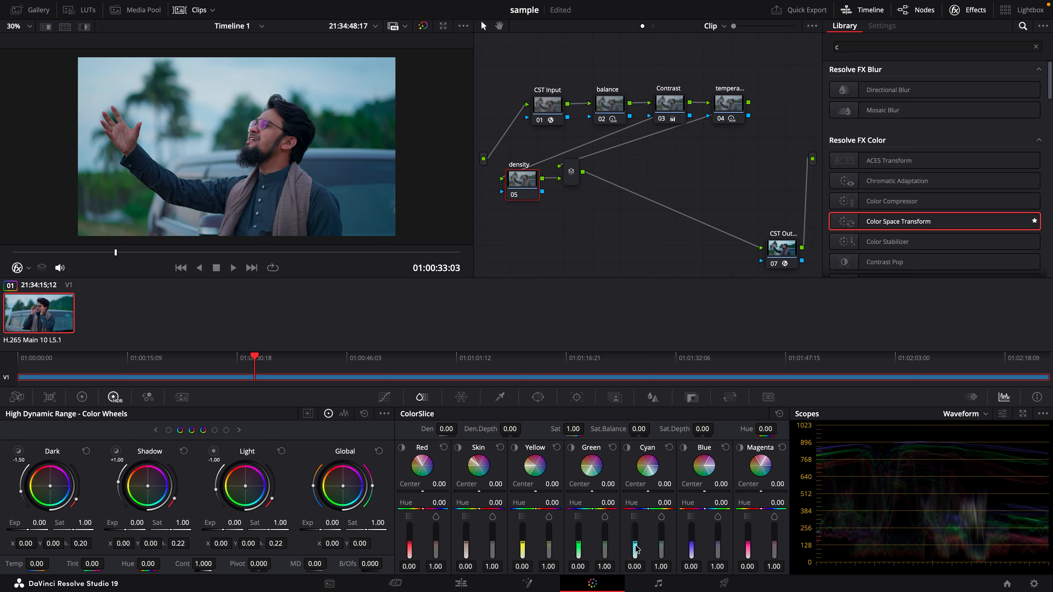
pyautogui.moveTo(635, 542); pyautogui.dragTo(662, 537)
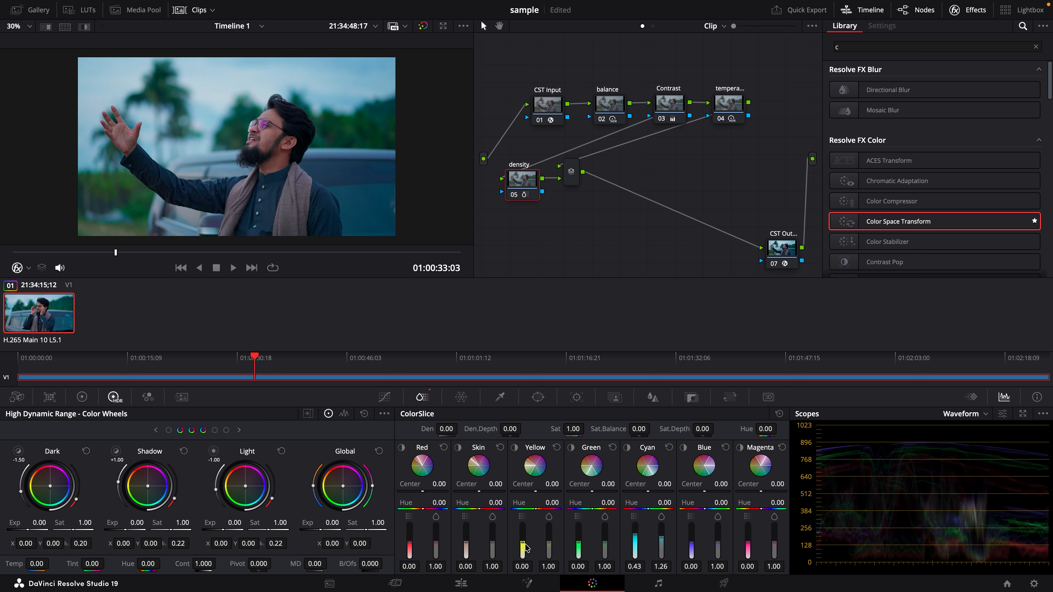
# - Set the density node's ColorSlice green density to 0.13, green saturation to 1.36 and cyan density to 0.42
pyautogui.moveTo(606, 546); pyautogui.dragTo(605, 536)
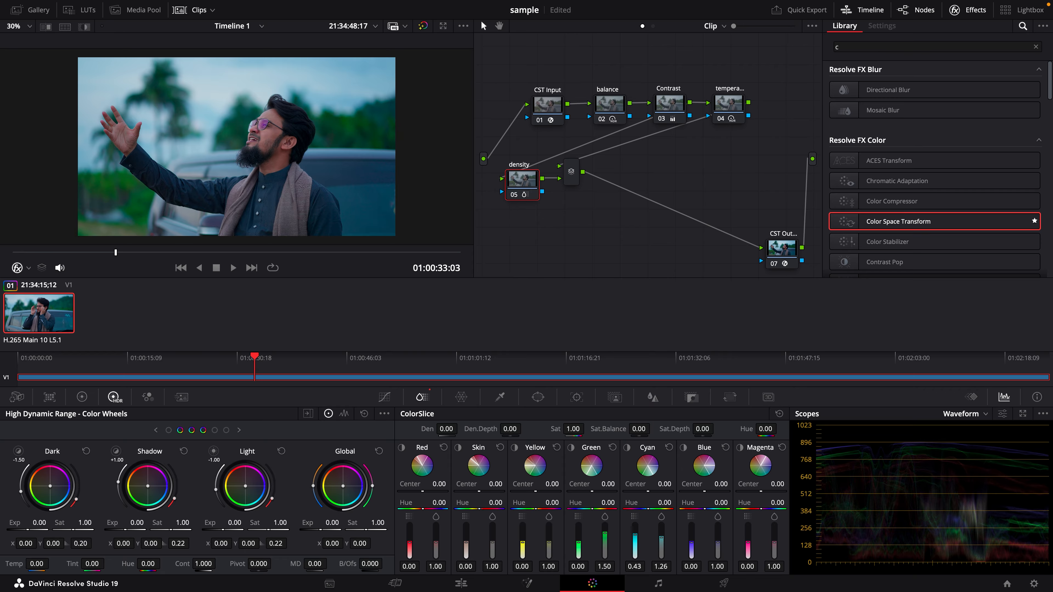
pyautogui.scroll(-1, 372, 126)
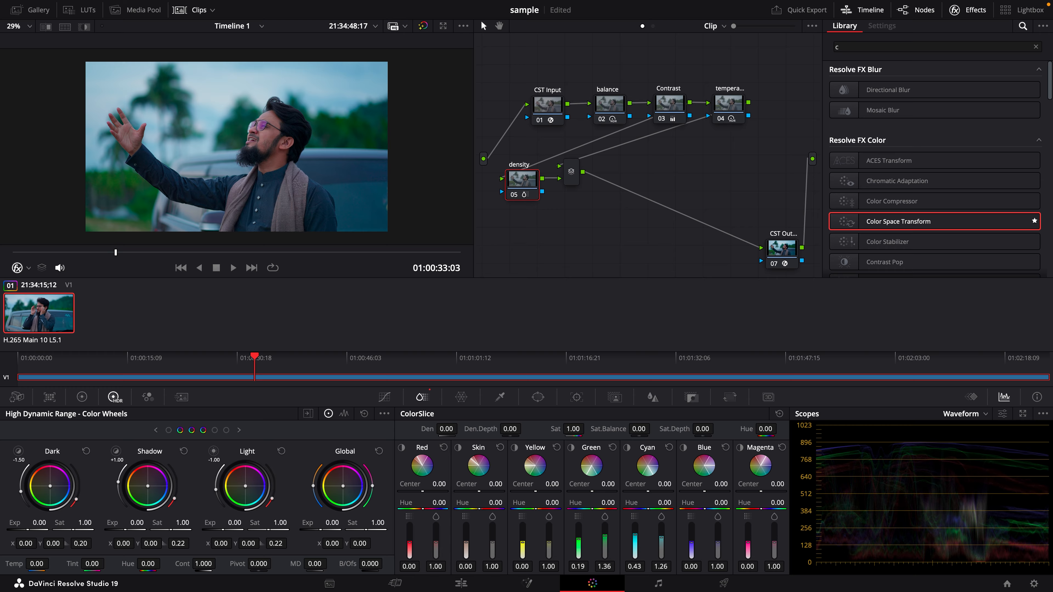
pyautogui.moveTo(579, 541); pyautogui.dragTo(578, 538)
pyautogui.scroll(1, 289, 111)
pyautogui.click(574, 171)
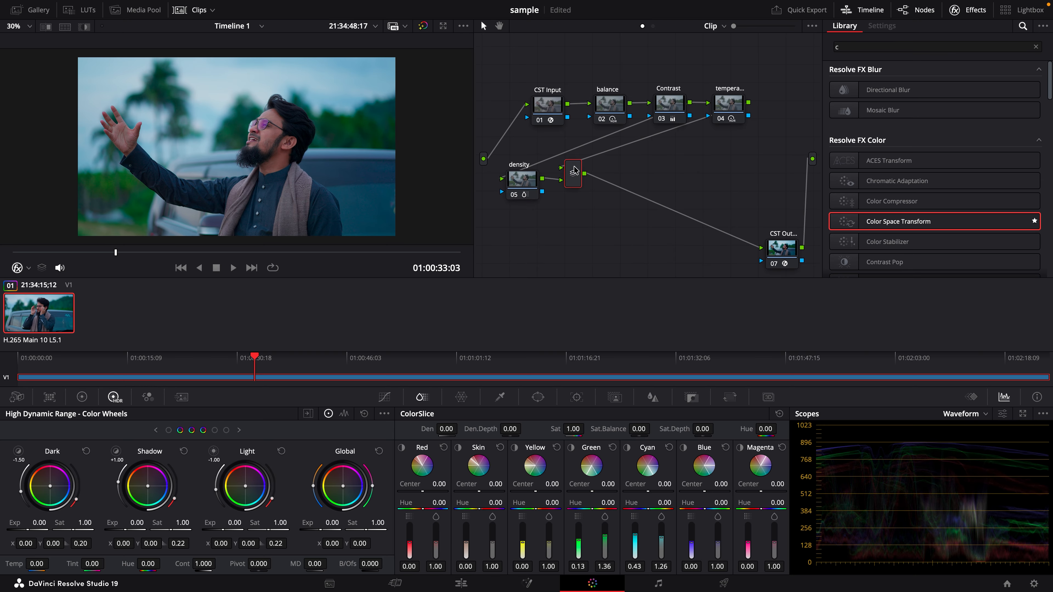
pyautogui.moveTo(575, 170); pyautogui.dragTo(576, 168)
pyautogui.click(537, 192)
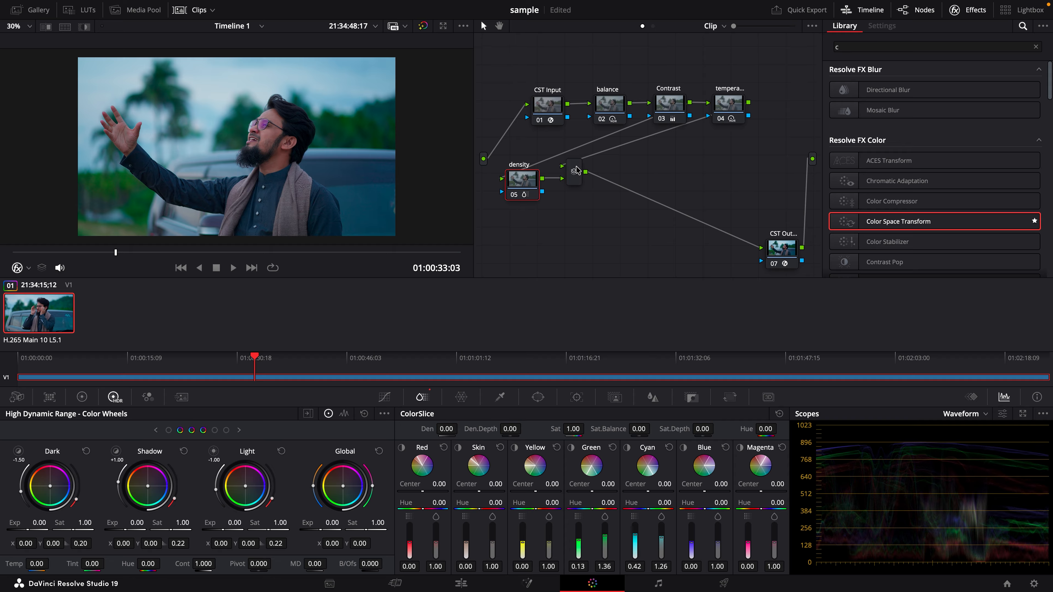
pyautogui.click(575, 168)
pyautogui.rightClick(575, 168)
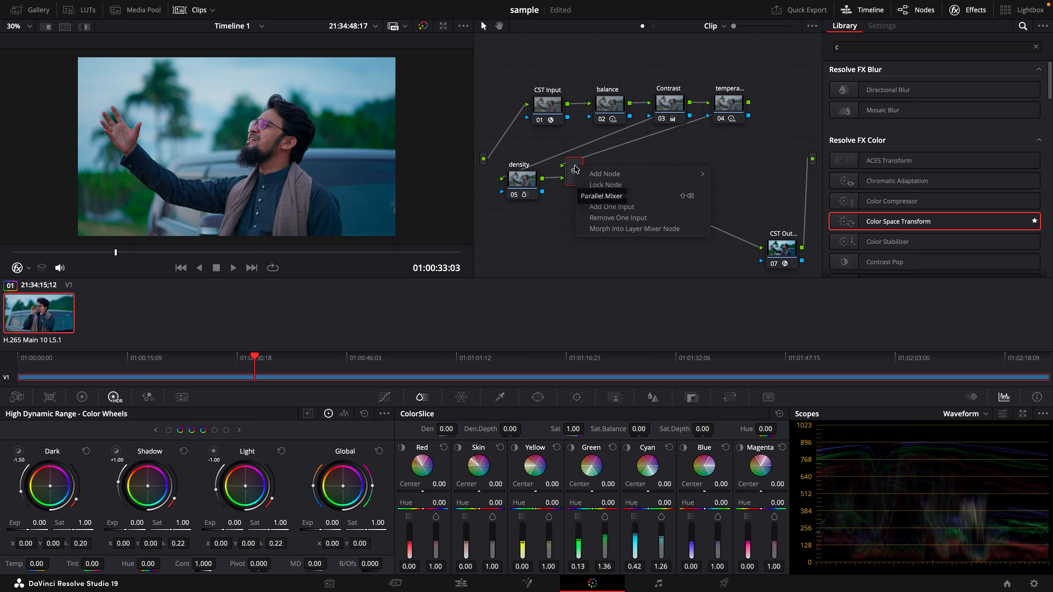
pyautogui.moveTo(619, 176)
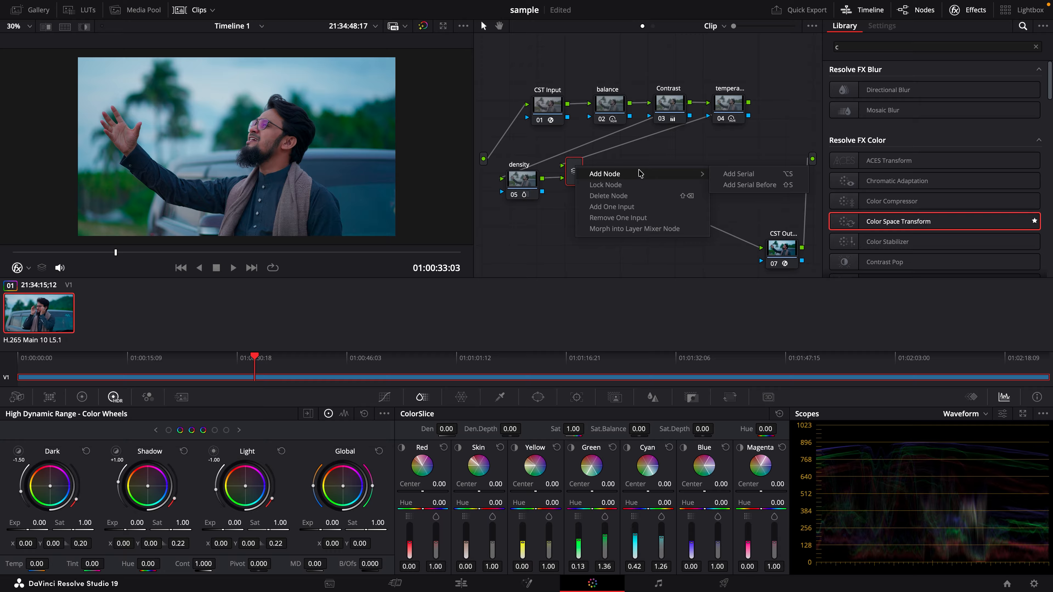
pyautogui.click(730, 177)
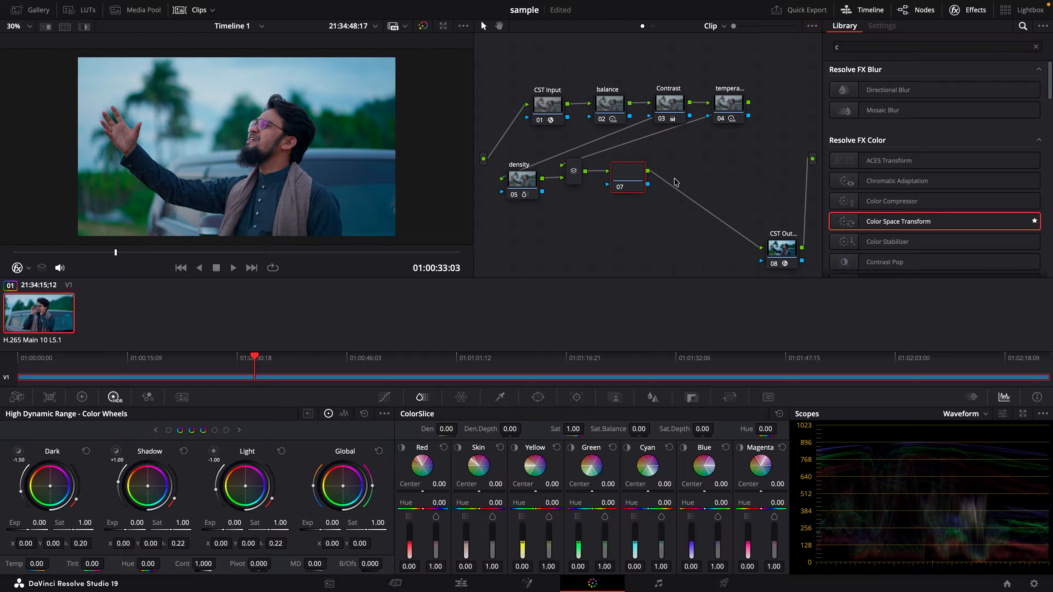
pyautogui.press('super+z')
pyautogui.press('super+z')
pyautogui.press('super+z')
pyautogui.press('super+z')
pyautogui.press('super+z')
pyautogui.press('super+z')
pyautogui.press('super+z')
pyautogui.press('super+z')
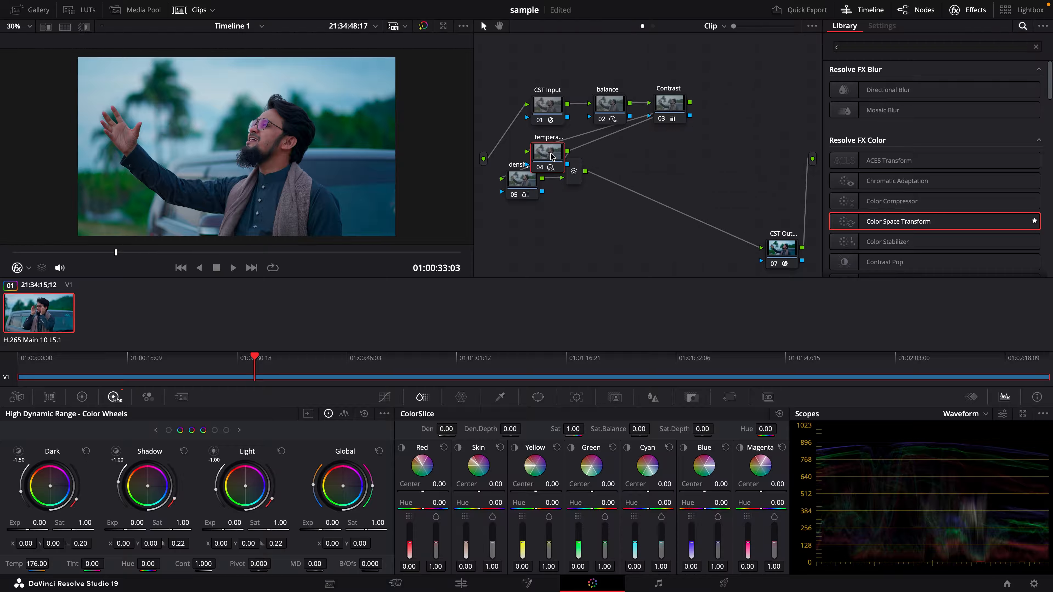
# - Rearrange the node tree with temperature above density below CST Input, their mixer beside them, and balance and Contrast spread out along the upper row
pyautogui.moveTo(530, 188); pyautogui.dragTo(535, 169)
pyautogui.moveTo(506, 158)
pyautogui.mouseDown()
pyautogui.moveTo(514, 200)
pyautogui.moveTo(529, 161)
pyautogui.moveTo(512, 156)
pyautogui.mouseUp()
pyautogui.moveTo(574, 178); pyautogui.dragTo(593, 184)
pyautogui.moveTo(514, 200); pyautogui.dragTo(509, 201)
pyautogui.moveTo(507, 155); pyautogui.dragTo(508, 158)
pyautogui.moveTo(671, 109); pyautogui.dragTo(736, 107)
pyautogui.moveTo(616, 112); pyautogui.dragTo(643, 109)
pyautogui.moveTo(539, 118); pyautogui.dragTo(538, 117)
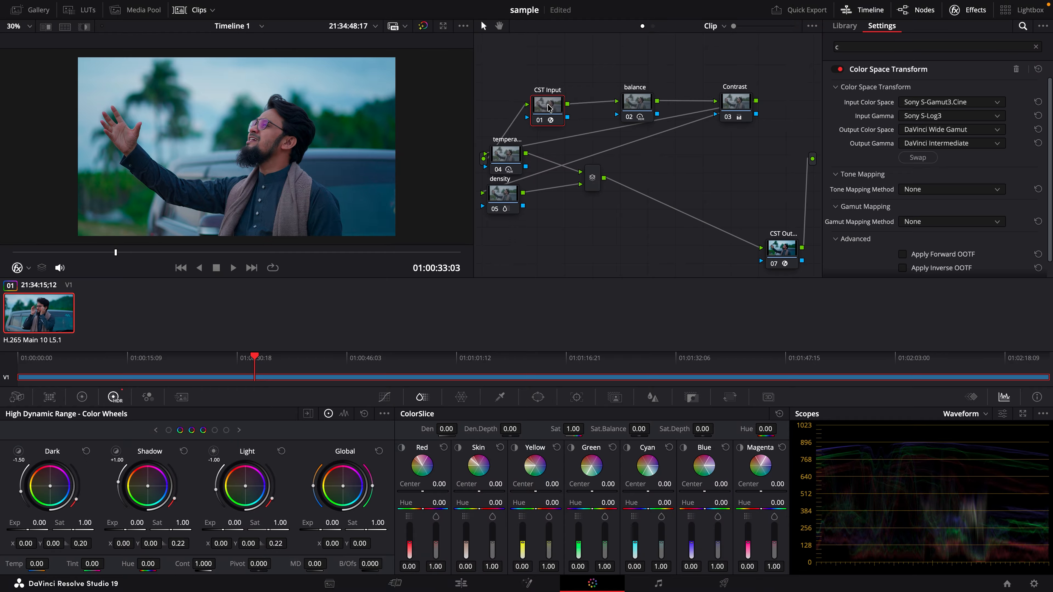
pyautogui.moveTo(512, 200); pyautogui.dragTo(514, 211)
pyautogui.moveTo(515, 157); pyautogui.dragTo(518, 165)
pyautogui.moveTo(594, 174); pyautogui.dragTo(589, 186)
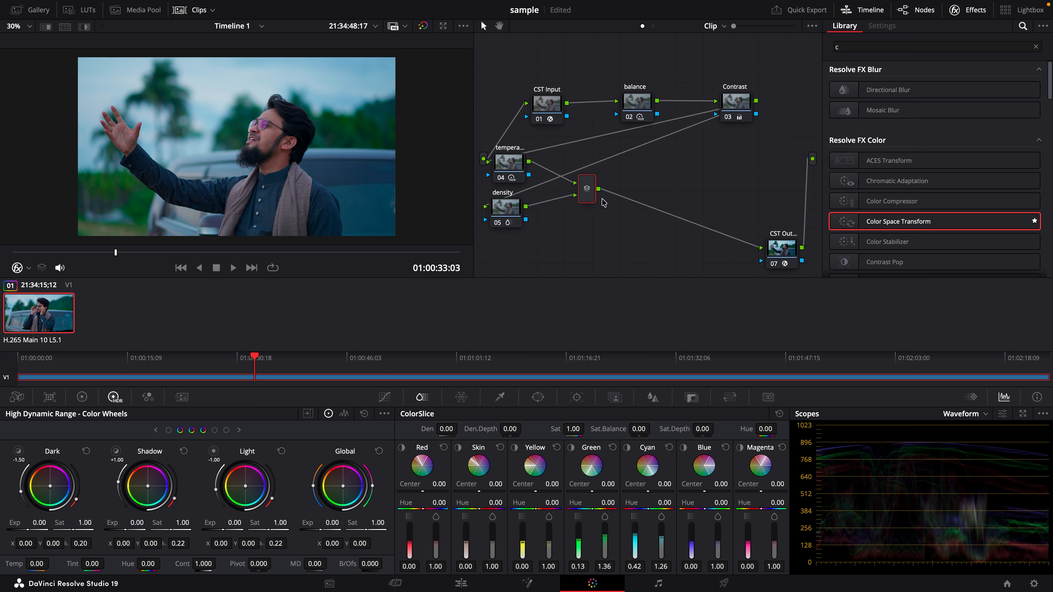
# - Add a serial node after the parallel mixer and apply Dehancer Pro 7.3.6 to it with DVR WG/Intermediate as the source
pyautogui.hotkey('alt', 's')
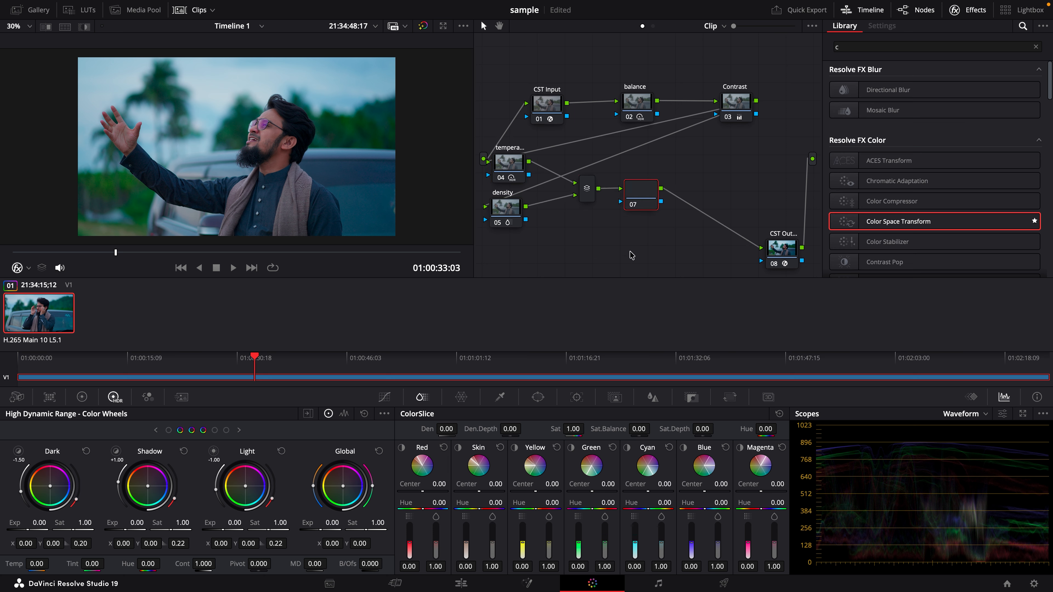
pyautogui.moveTo(643, 194); pyautogui.dragTo(640, 167)
pyautogui.doubleClick(913, 42)
pyautogui.write('deh')
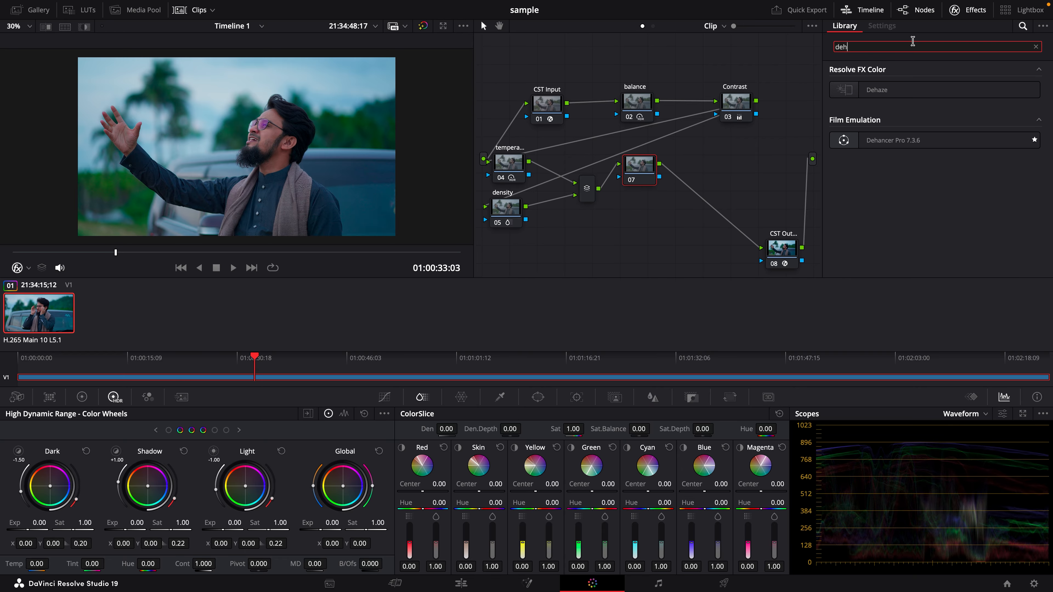
pyautogui.write('ancer')
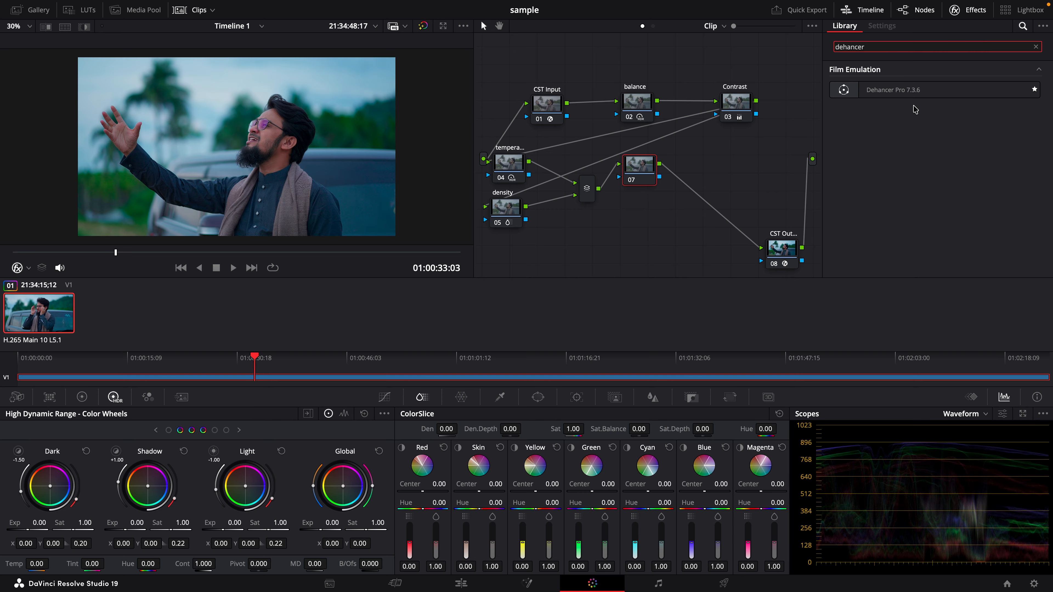
pyautogui.moveTo(912, 92); pyautogui.dragTo(638, 182)
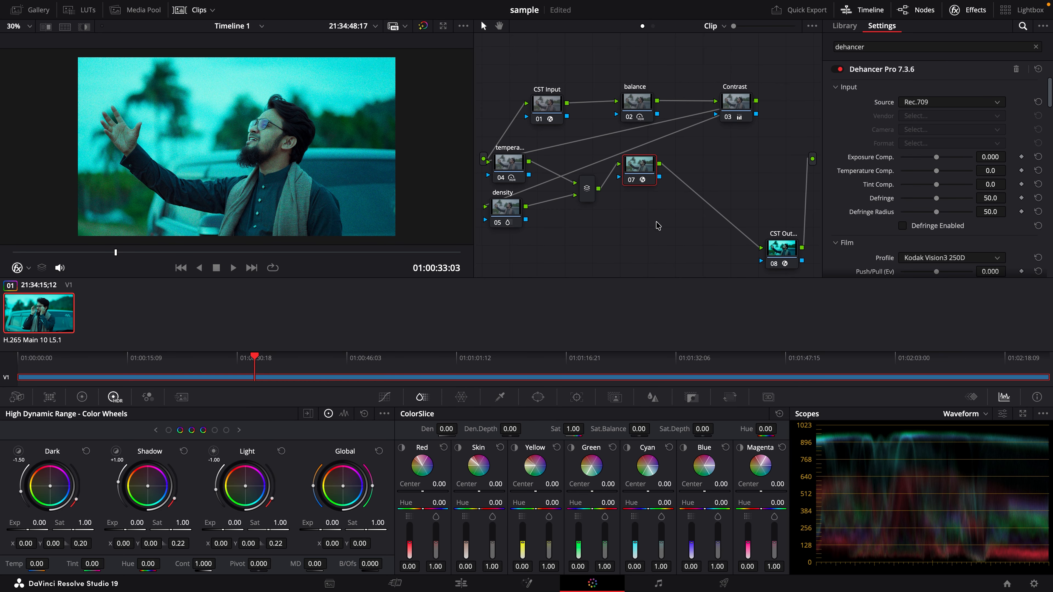
pyautogui.click(961, 103)
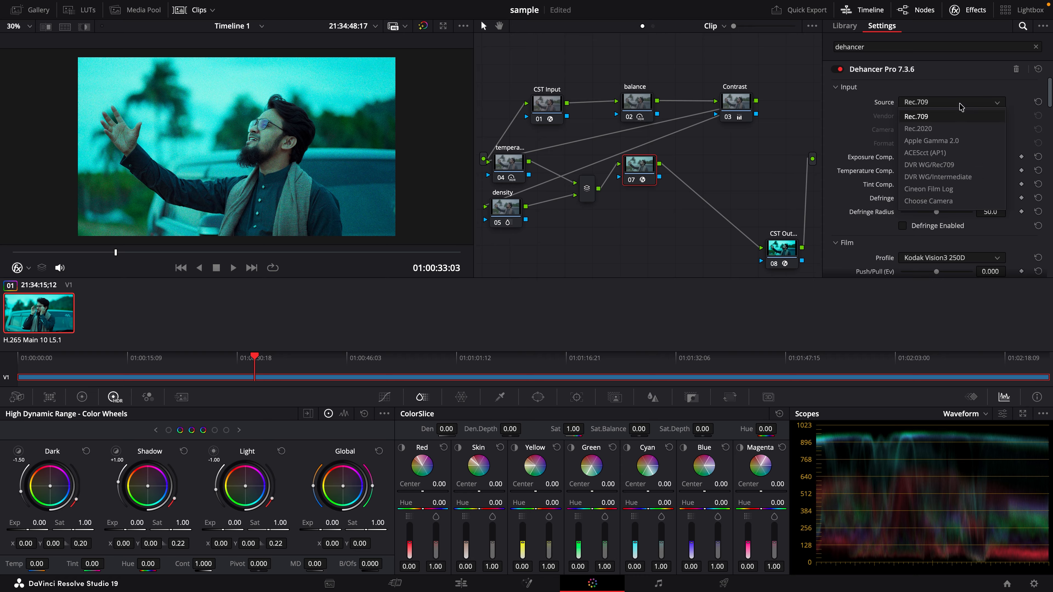
pyautogui.click(947, 179)
# - Disable all Dehancer tools on the new node and set the processing quality to High - slow
pyautogui.scroll(-5, 873, 142)
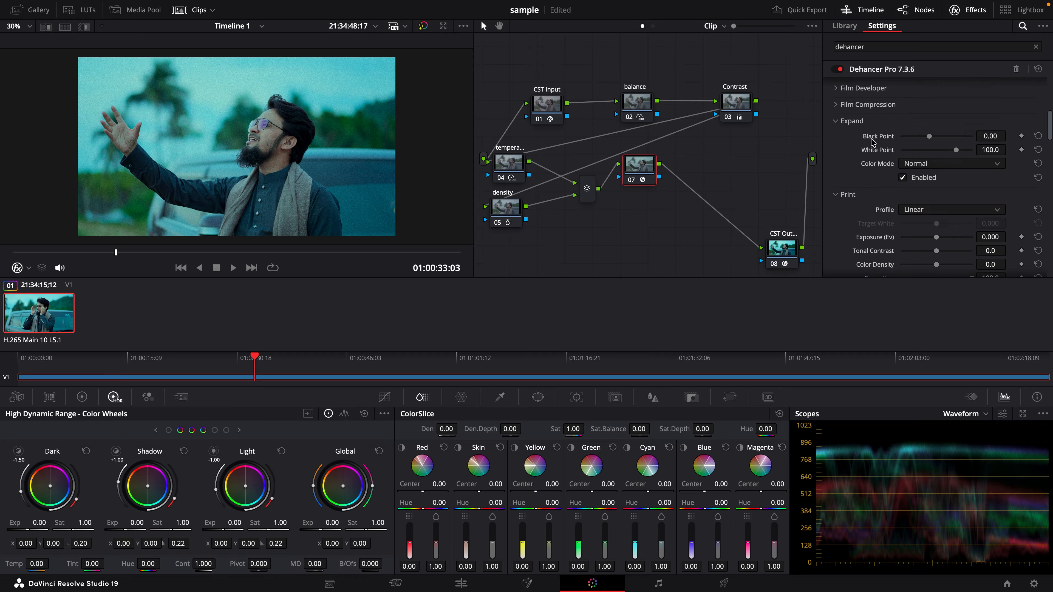
pyautogui.scroll(-10, 873, 142)
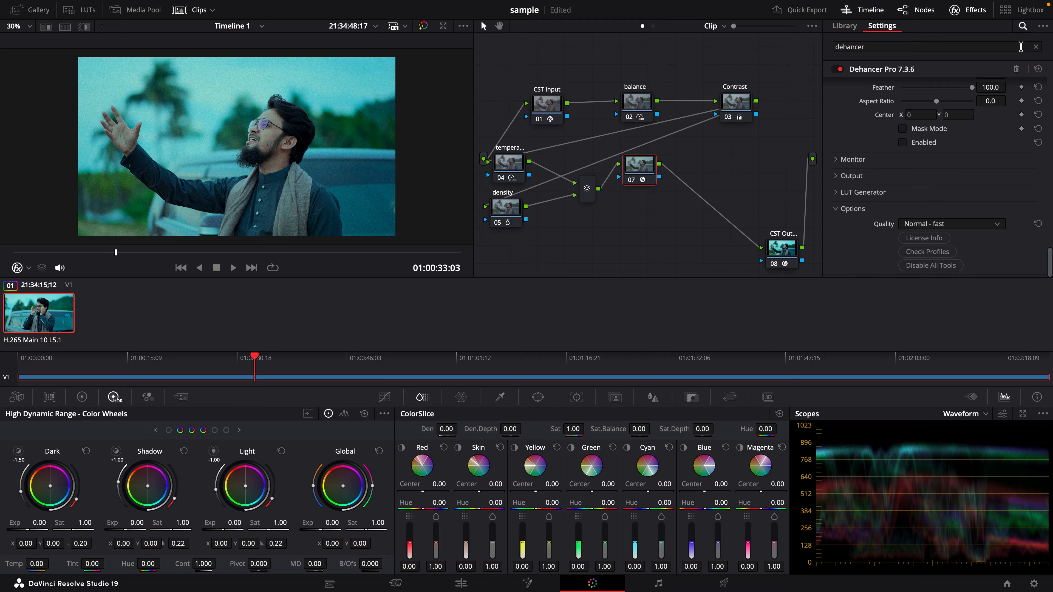
pyautogui.click(930, 265)
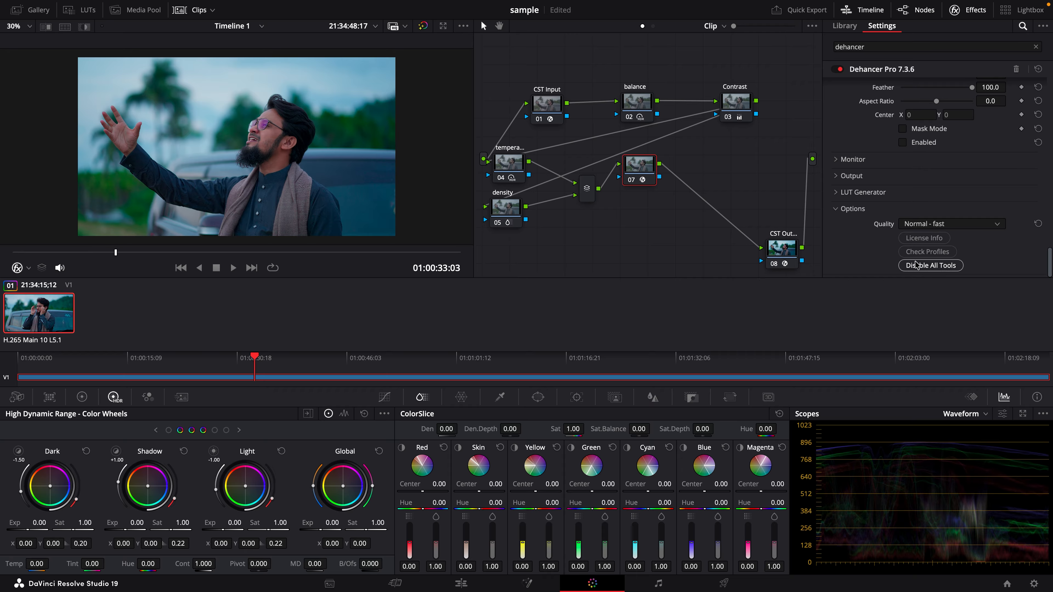
pyautogui.click(927, 224)
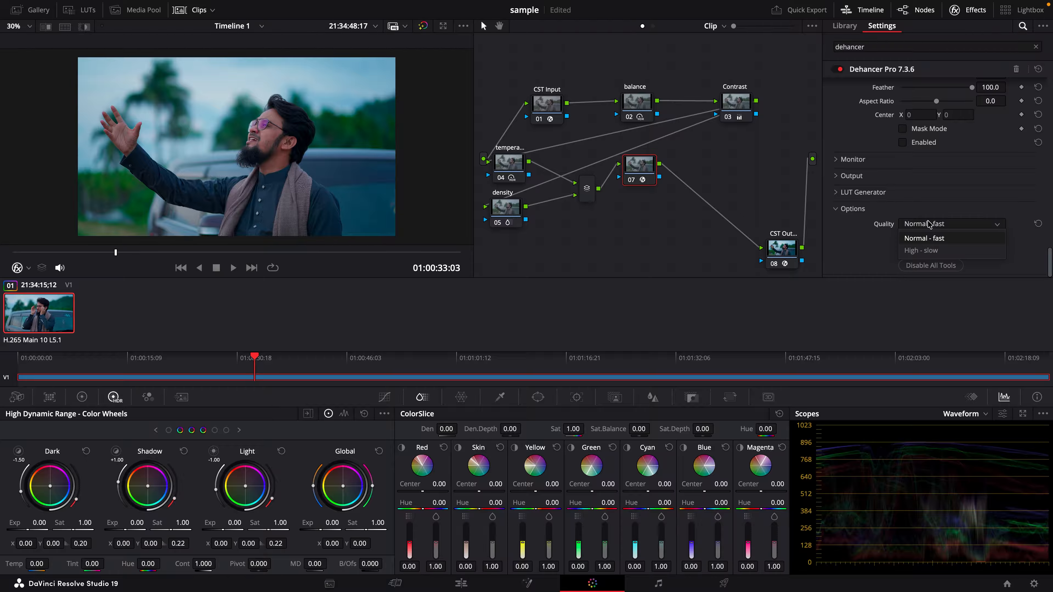
pyautogui.click(929, 251)
# - Set the Dehancer print profile to Kodak 2383 Print Film and enable the Print tool
pyautogui.scroll(15, 864, 236)
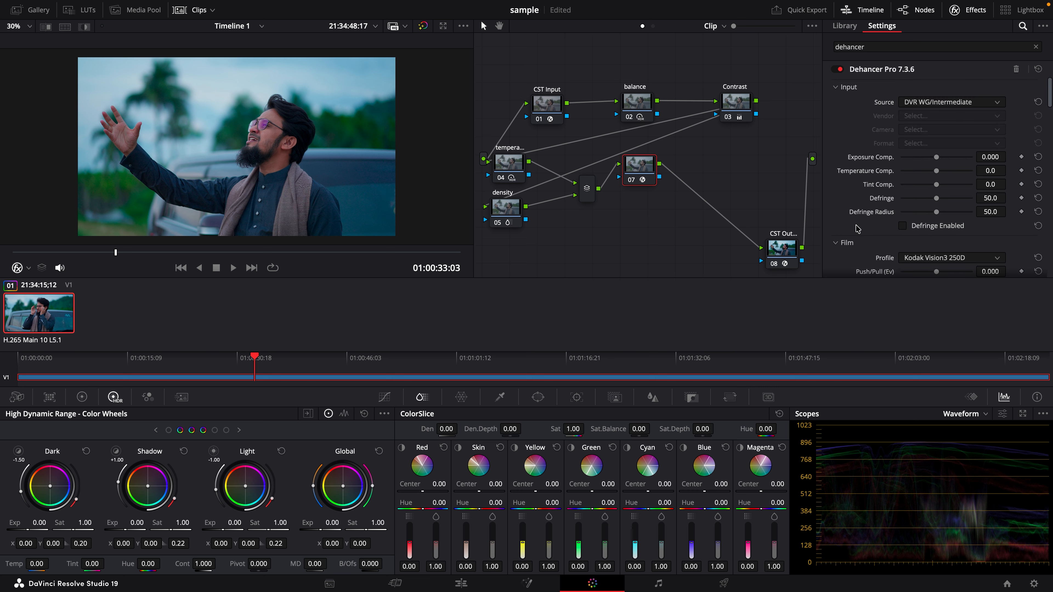
pyautogui.scroll(-10, 848, 241)
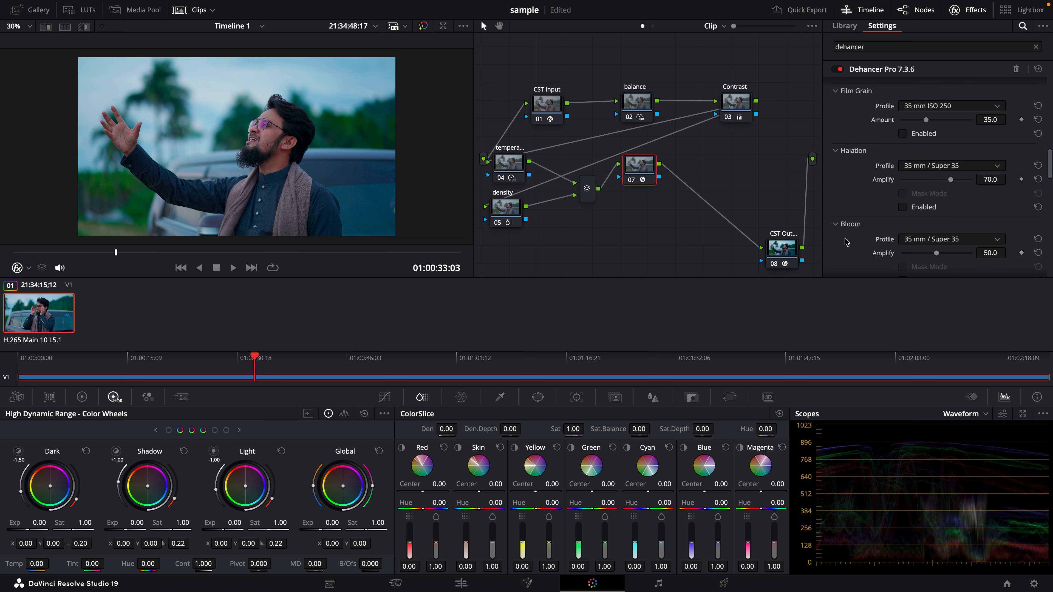
pyautogui.scroll(-8, 846, 243)
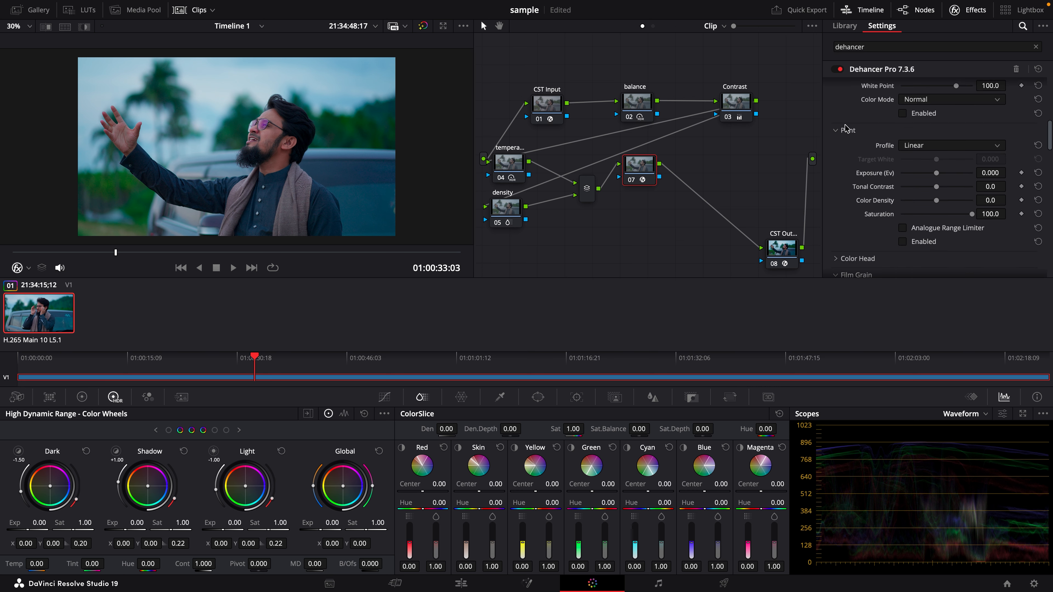
pyautogui.click(938, 145)
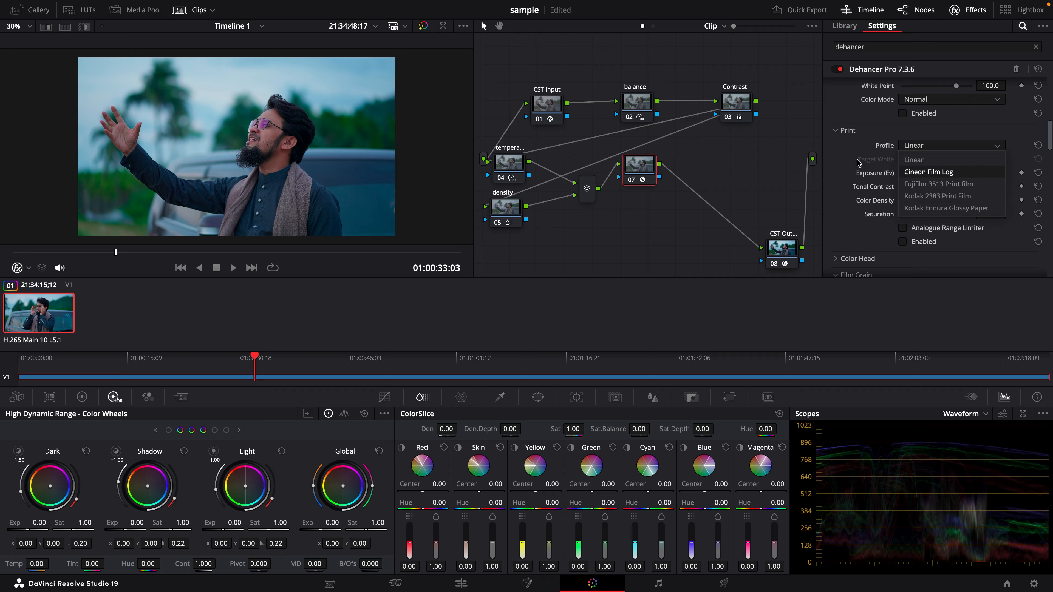
pyautogui.click(937, 200)
pyautogui.scroll(-4, 885, 210)
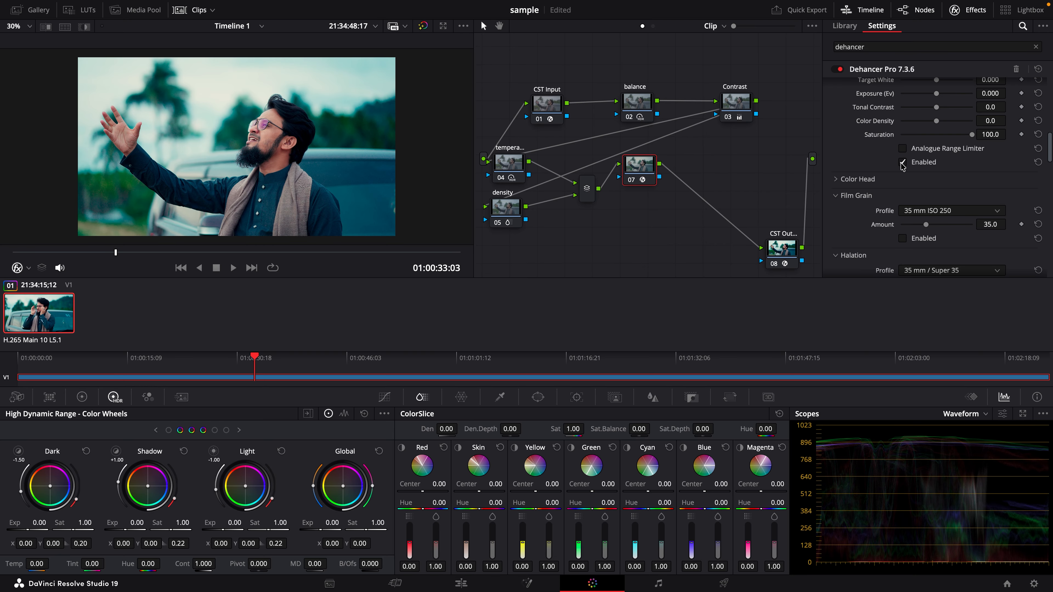
# - Reduce the Dehancer output's Total Impact to 40.3
pyautogui.scroll(-10, 848, 187)
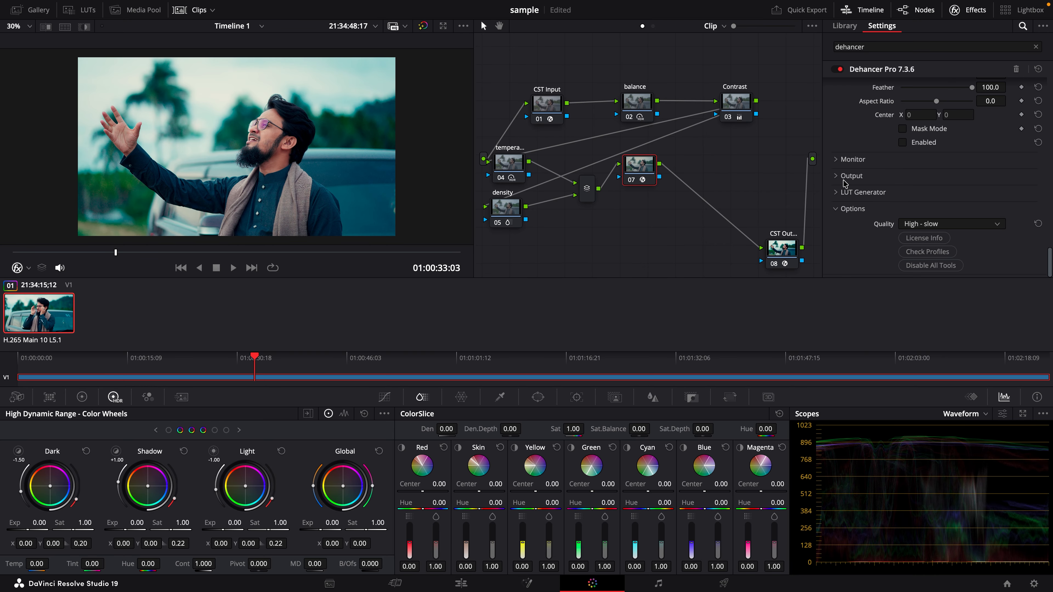
pyautogui.click(838, 178)
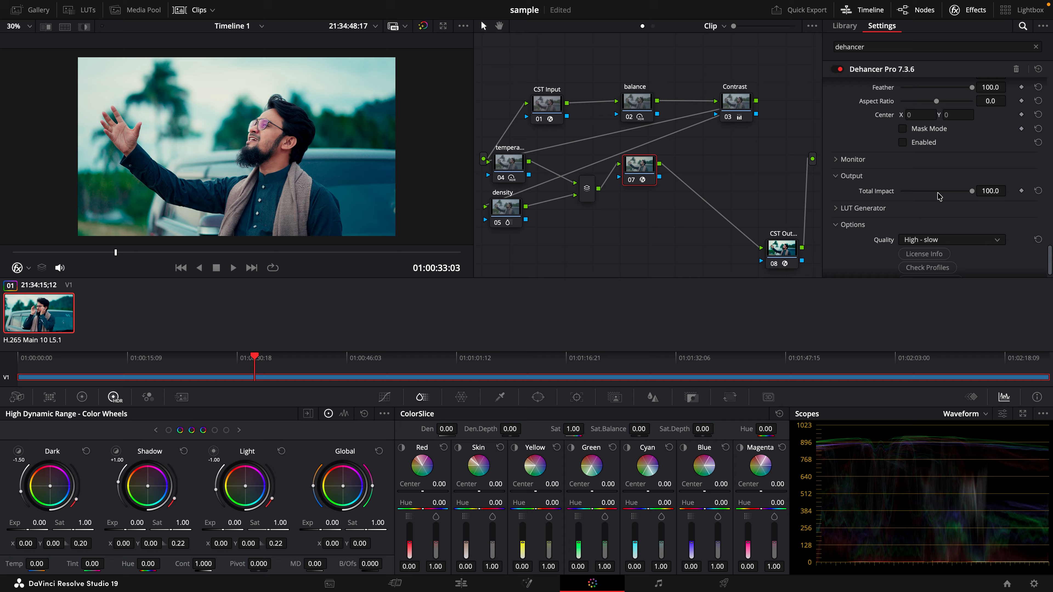
pyautogui.moveTo(962, 191); pyautogui.dragTo(931, 192)
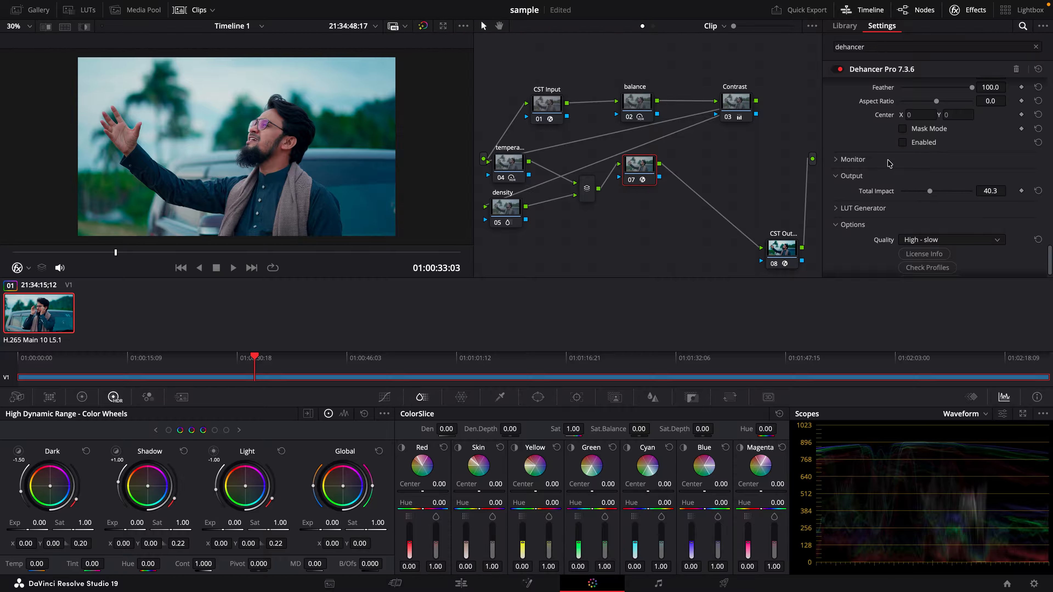
# - Add a parallel node to the Dehancer node, give both nodes labels beginning with dehancer, and align them one above the other
pyautogui.rightClick(640, 172)
pyautogui.moveTo(712, 222)
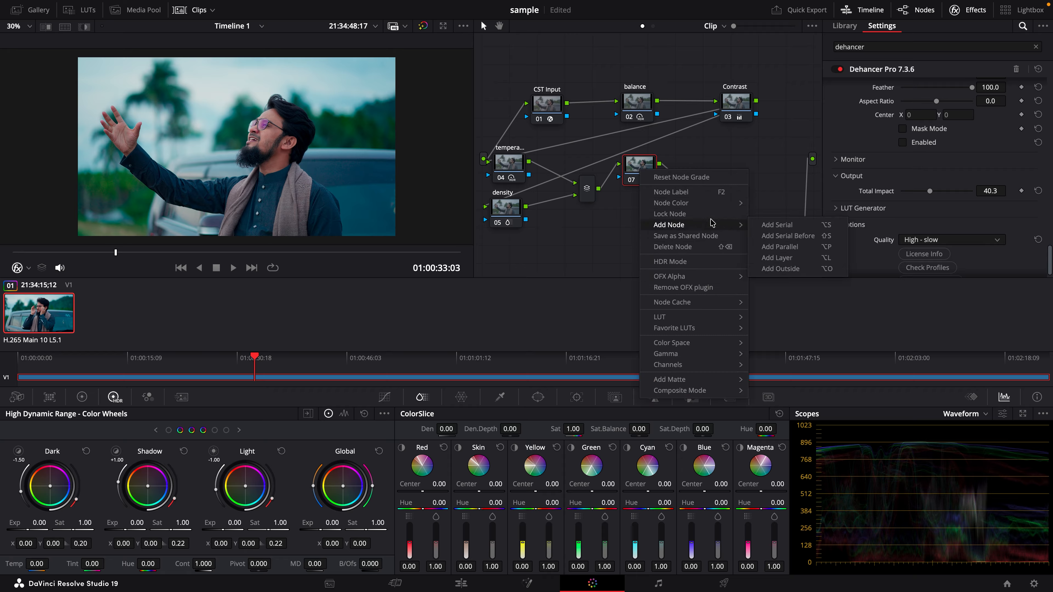
pyautogui.click(780, 246)
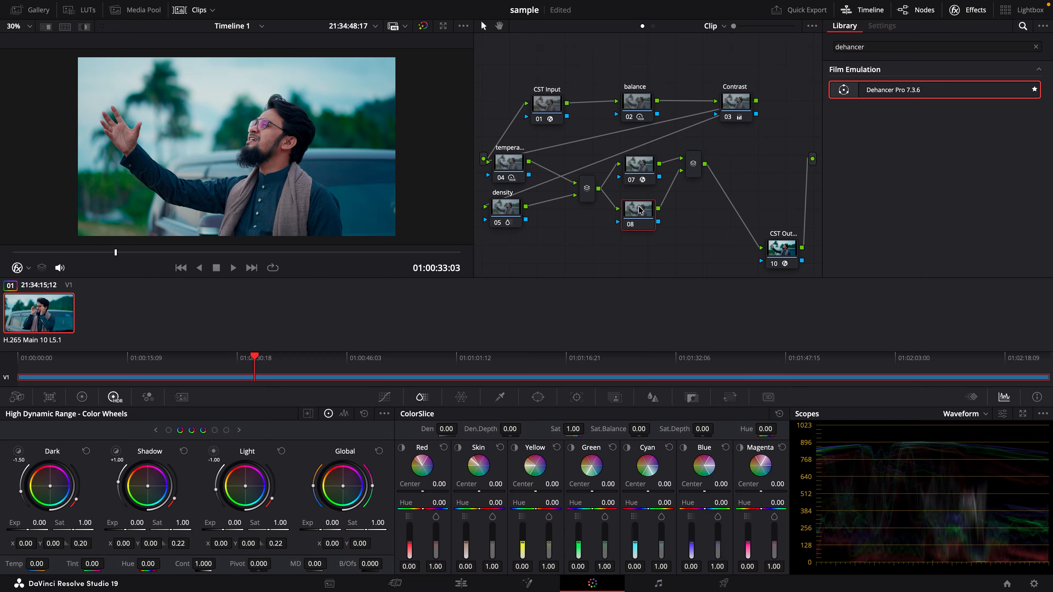
pyautogui.click(646, 171)
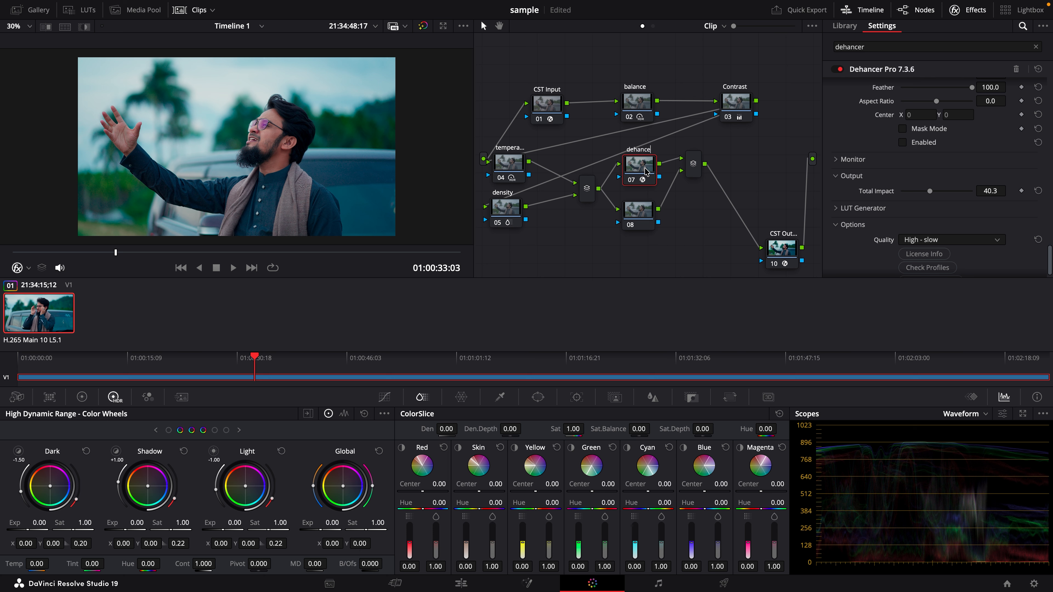
pyautogui.click(631, 214)
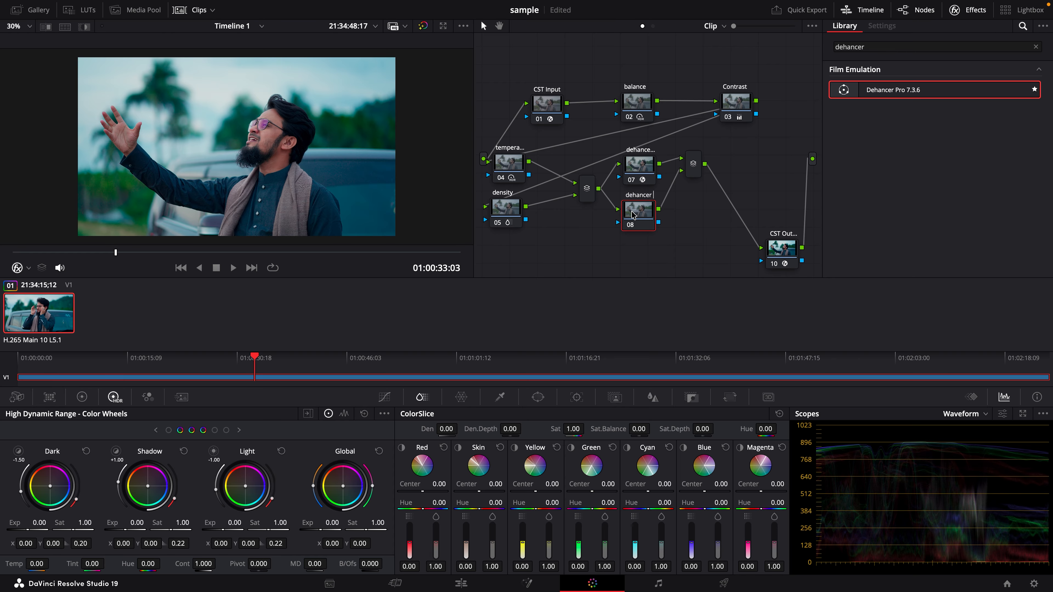
pyautogui.click(639, 166)
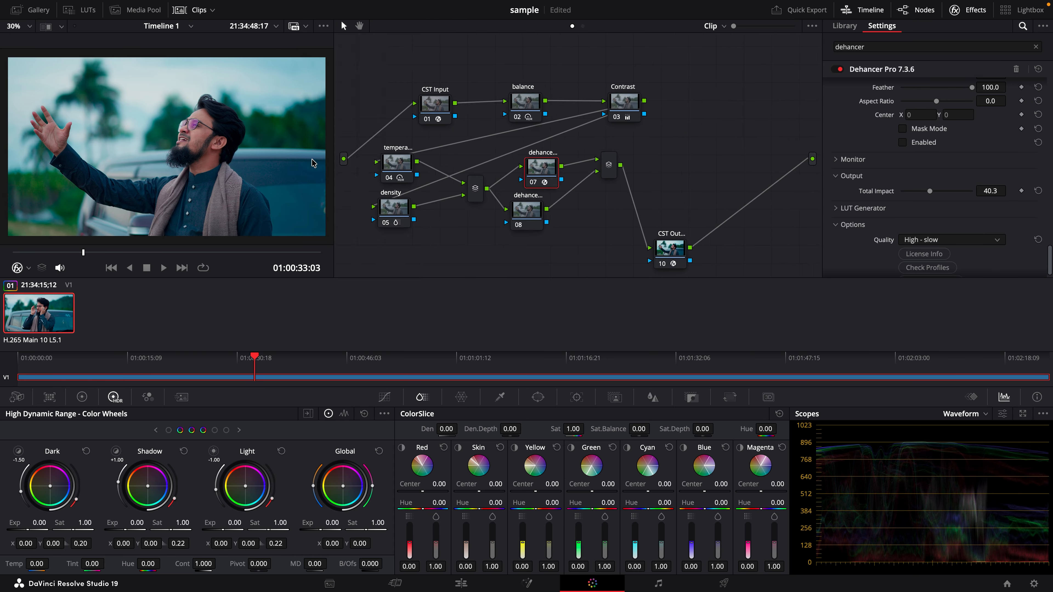
pyautogui.moveTo(659, 212); pyautogui.dragTo(675, 215)
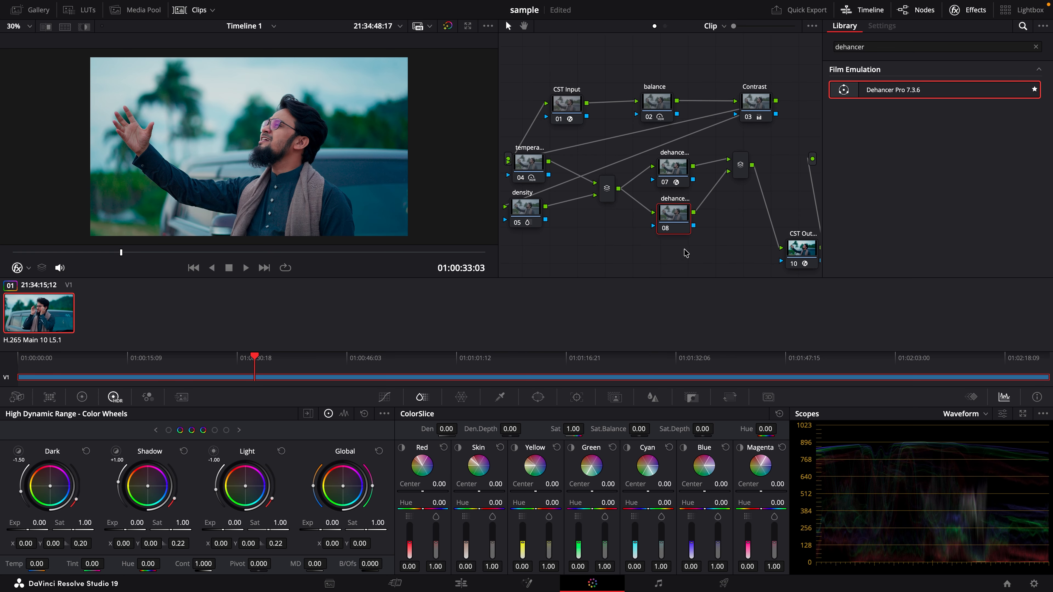
# - Apply Dehancer Pro to the lower parallel node 08 and set its input source to DVR WG/Intermediate
pyautogui.moveTo(908, 95); pyautogui.dragTo(680, 223)
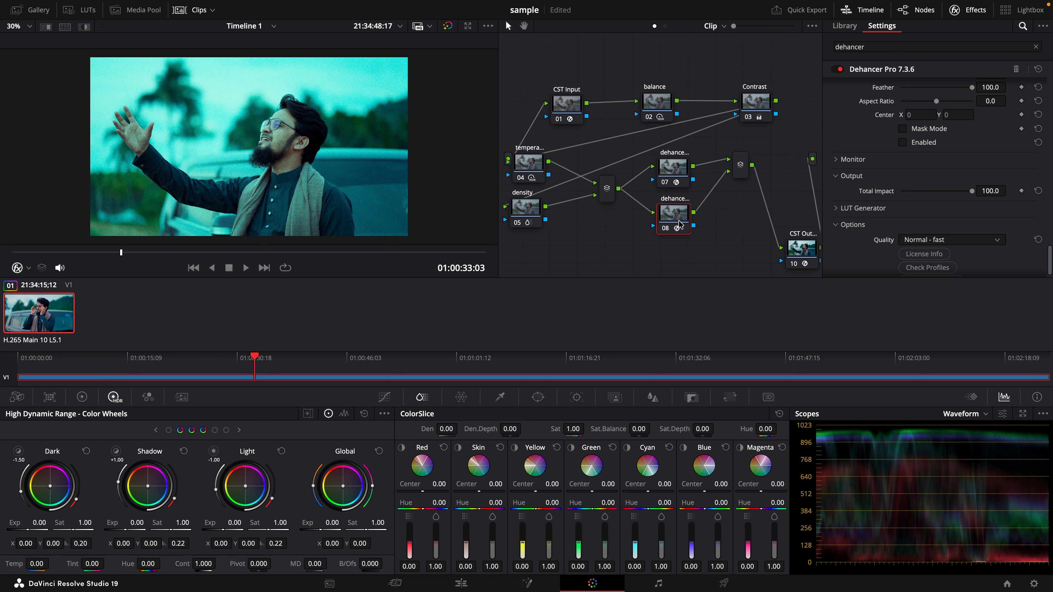
pyautogui.scroll(10, 866, 187)
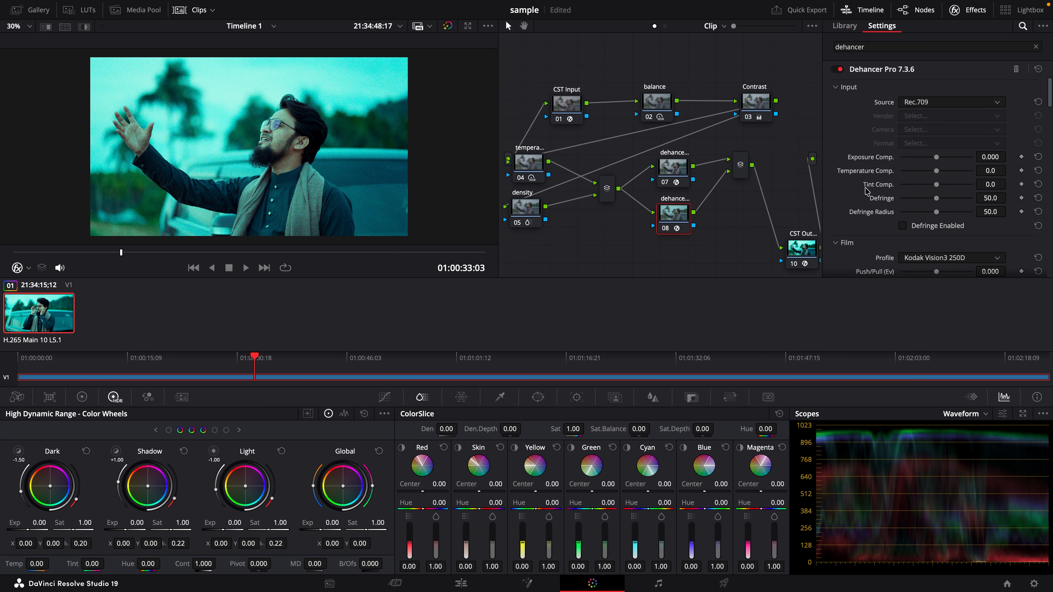
pyautogui.click(959, 103)
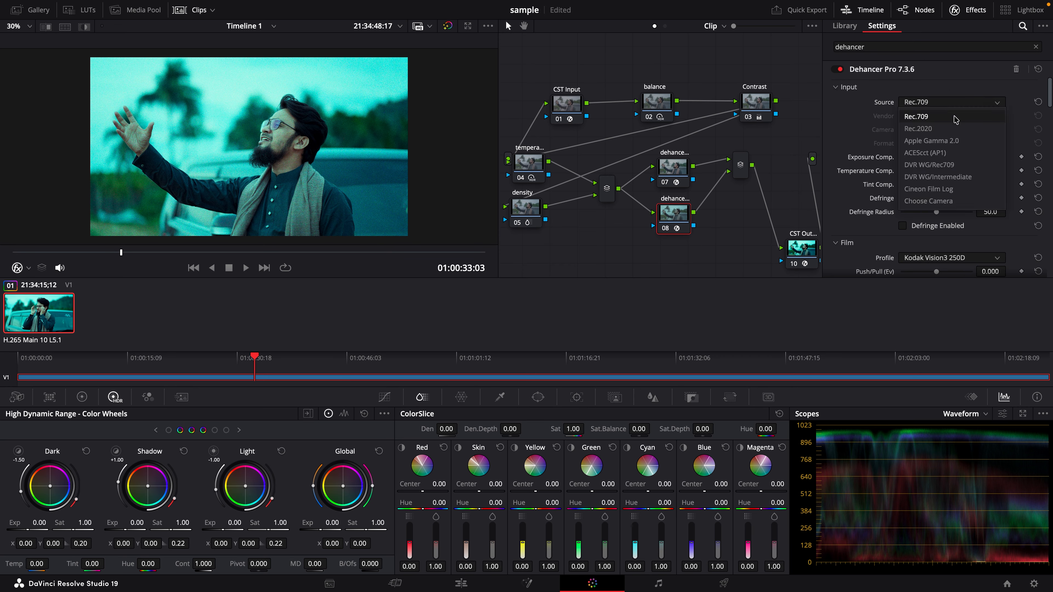
pyautogui.click(682, 233)
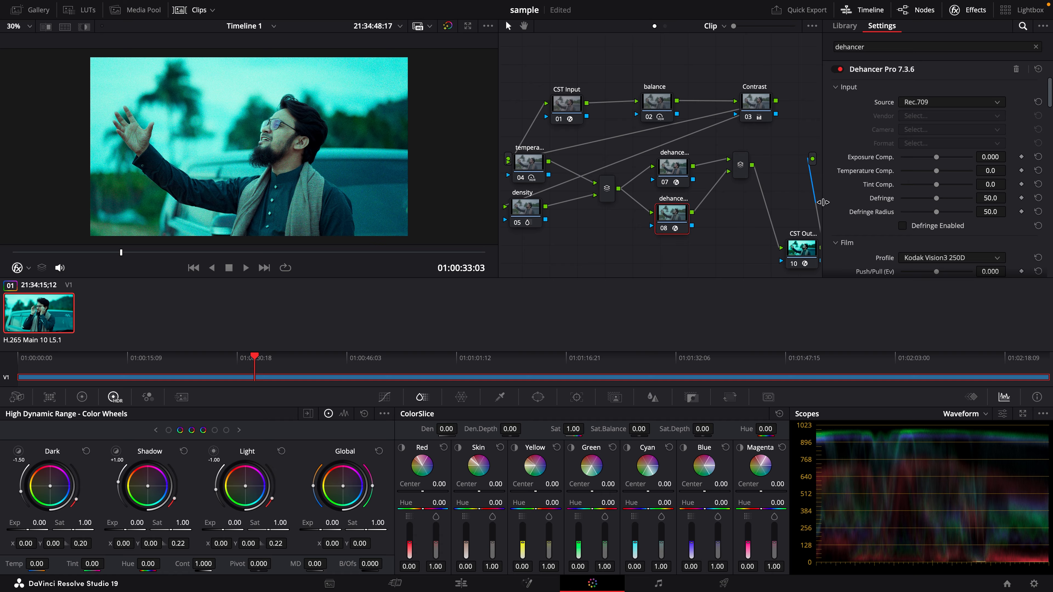
pyautogui.click(933, 104)
pyautogui.click(697, 242)
pyautogui.click(949, 102)
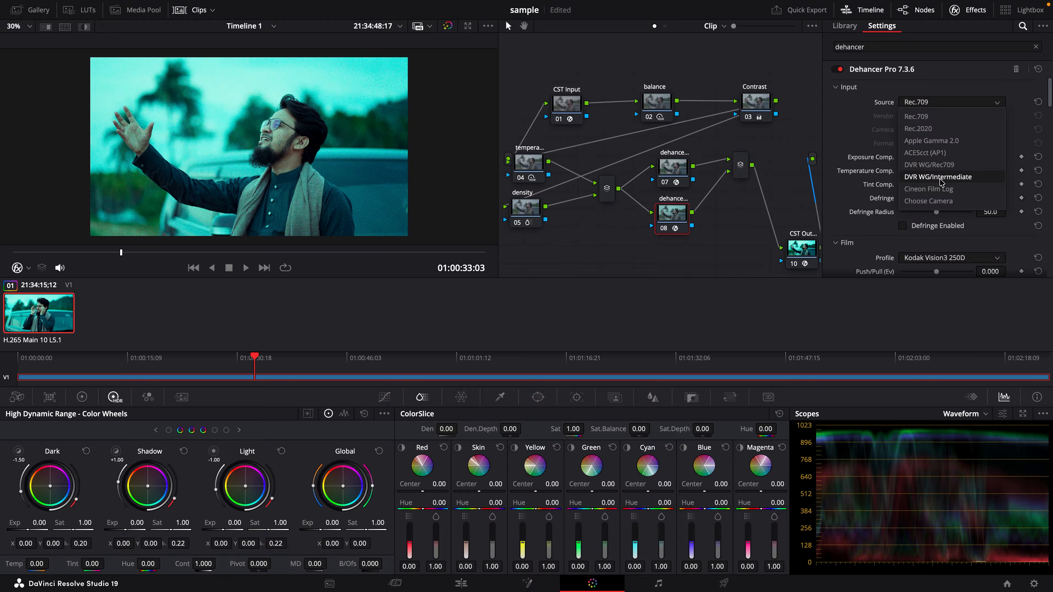
pyautogui.click(940, 177)
# - Disable all tools in node 08's Dehancer effect and set its quality to High - slow
pyautogui.scroll(-10, 928, 249)
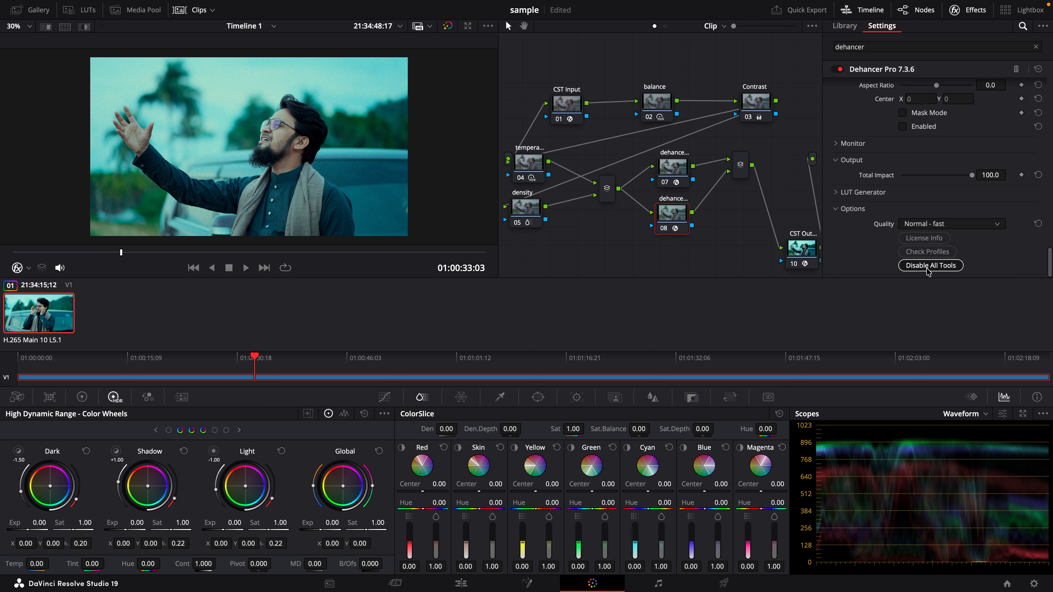
pyautogui.click(944, 223)
pyautogui.click(935, 251)
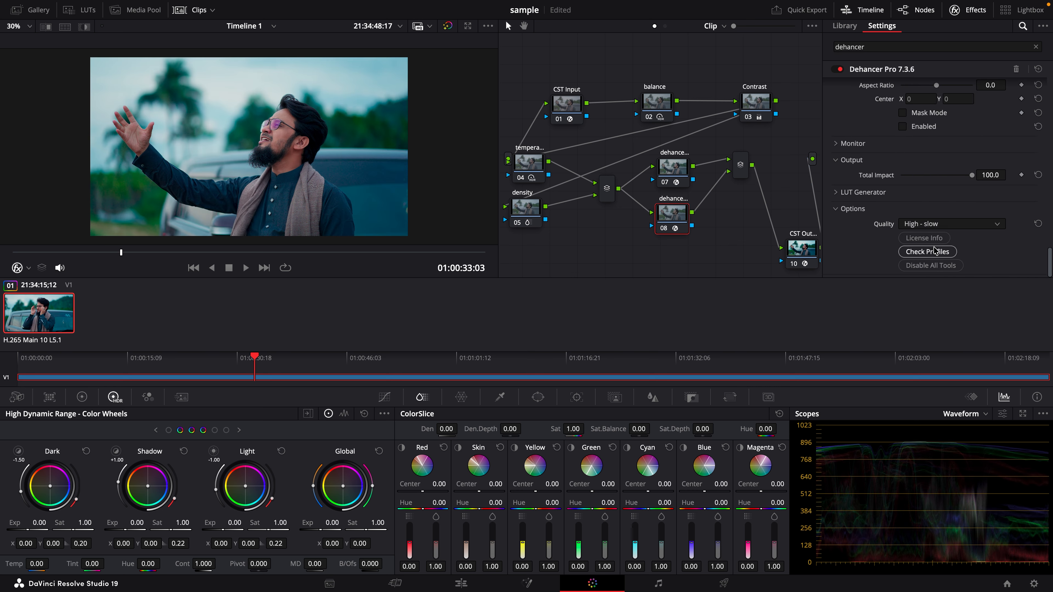
# - Enable Dehancer's Halation on node 08 with the Custom profile and reduce its Impact to 25.6
pyautogui.scroll(5, 876, 217)
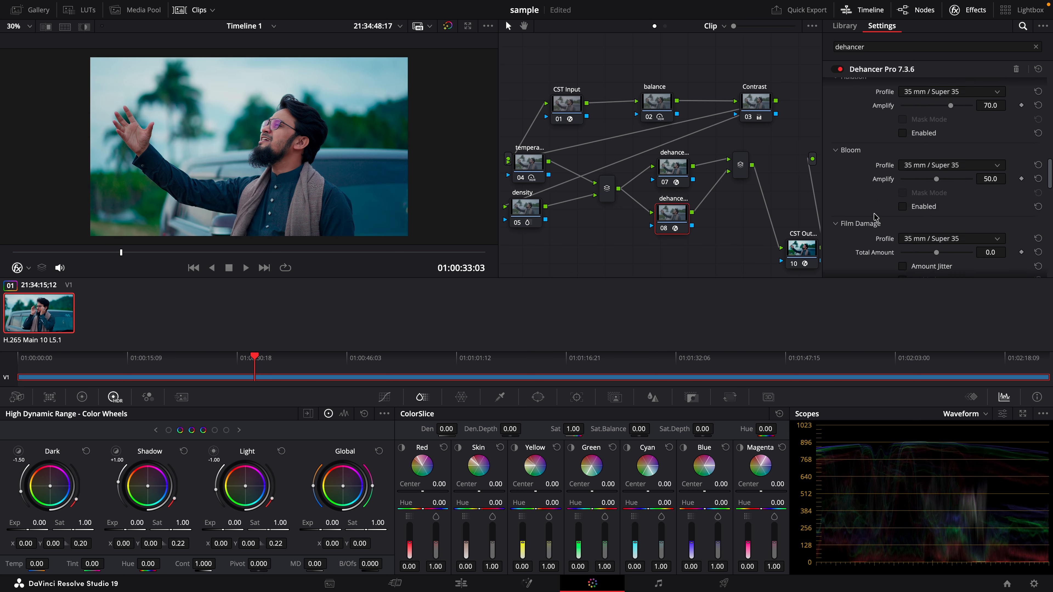
pyautogui.scroll(5, 876, 216)
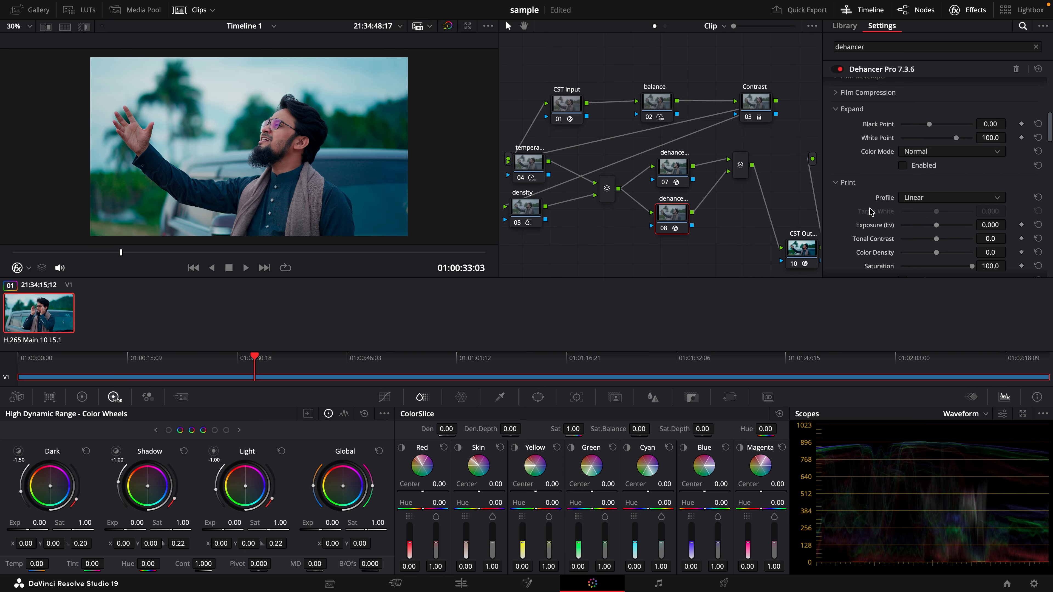
pyautogui.scroll(-5, 871, 213)
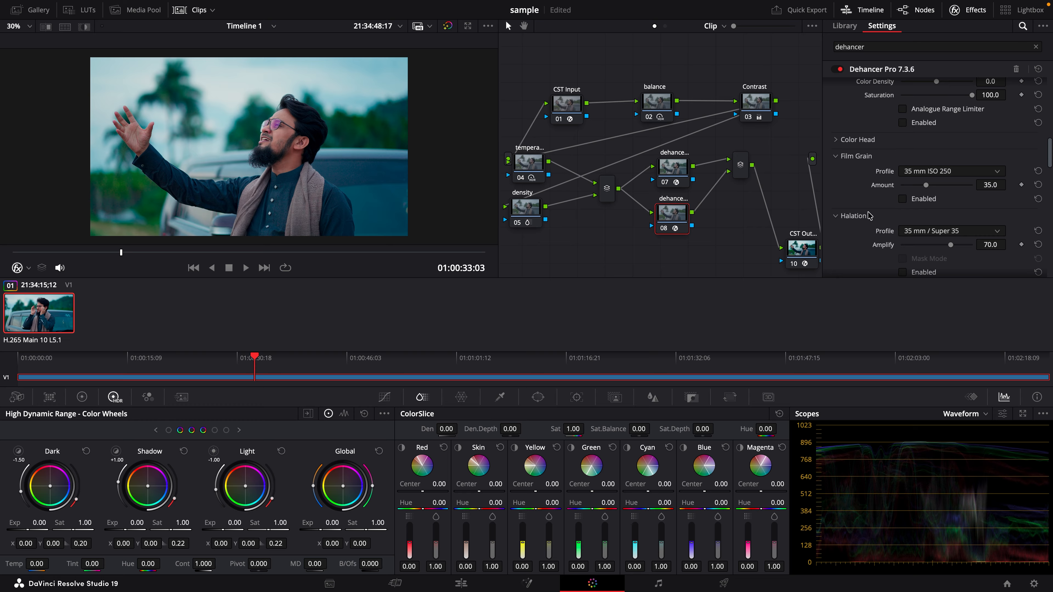
pyautogui.scroll(3, 874, 207)
pyautogui.scroll(-4, 874, 207)
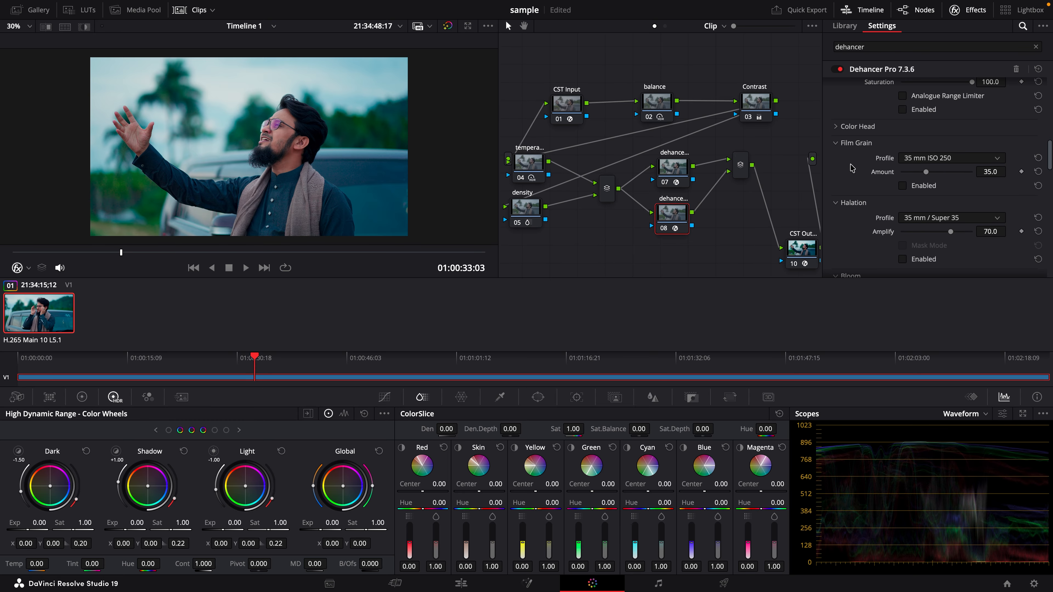
pyautogui.scroll(-1, 840, 138)
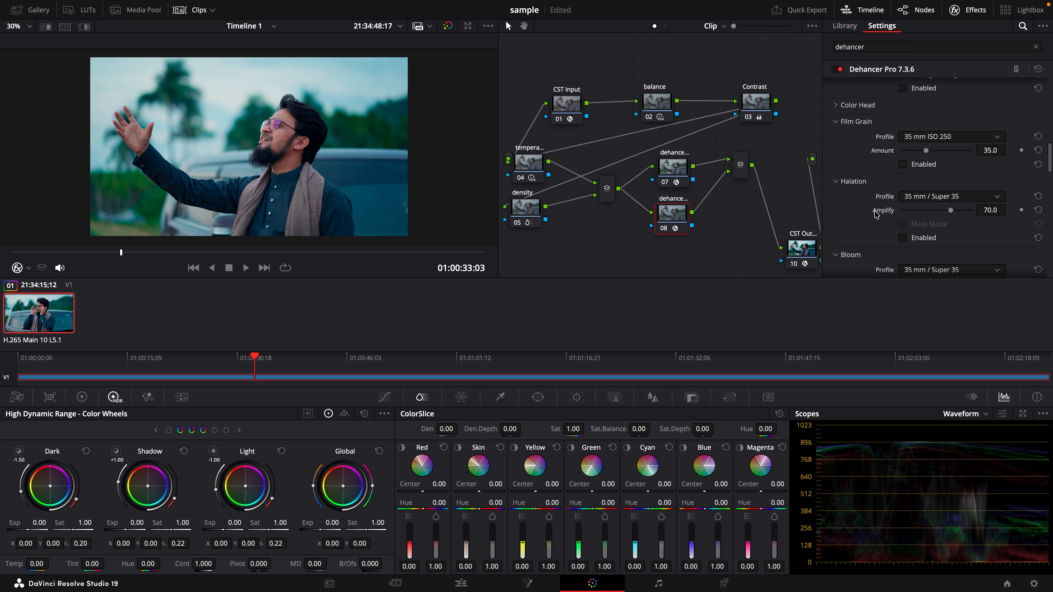
pyautogui.scroll(-2, 876, 214)
pyautogui.click(935, 166)
pyautogui.click(944, 185)
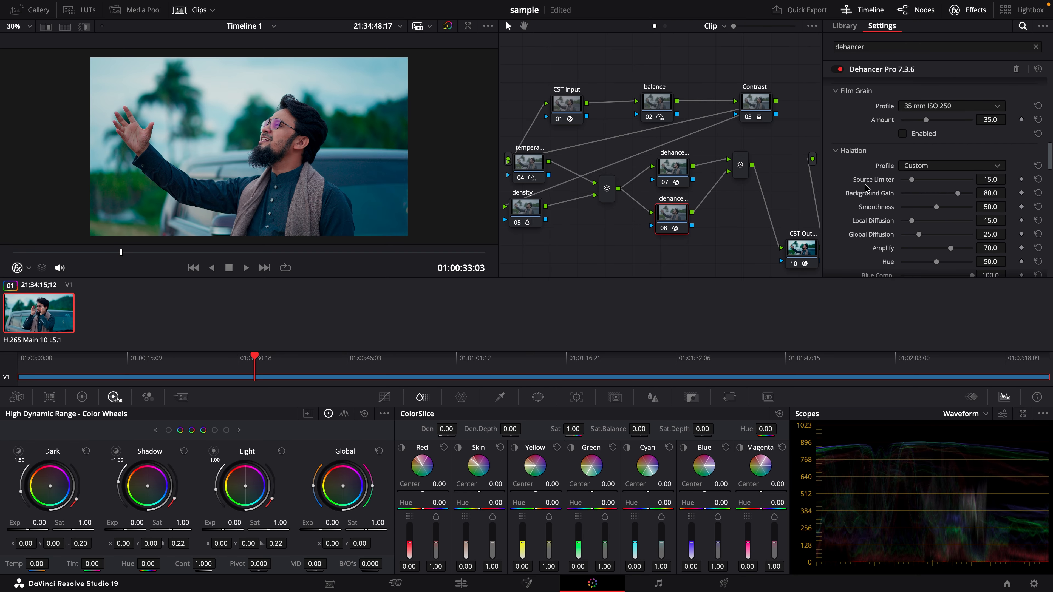
pyautogui.scroll(-3, 866, 188)
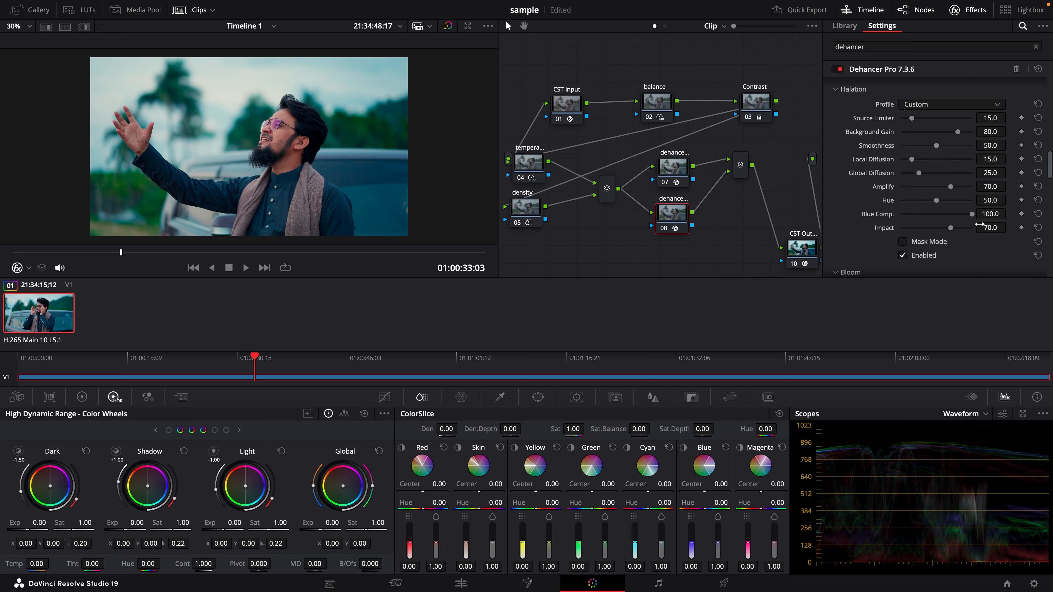
pyautogui.moveTo(952, 230); pyautogui.dragTo(921, 230)
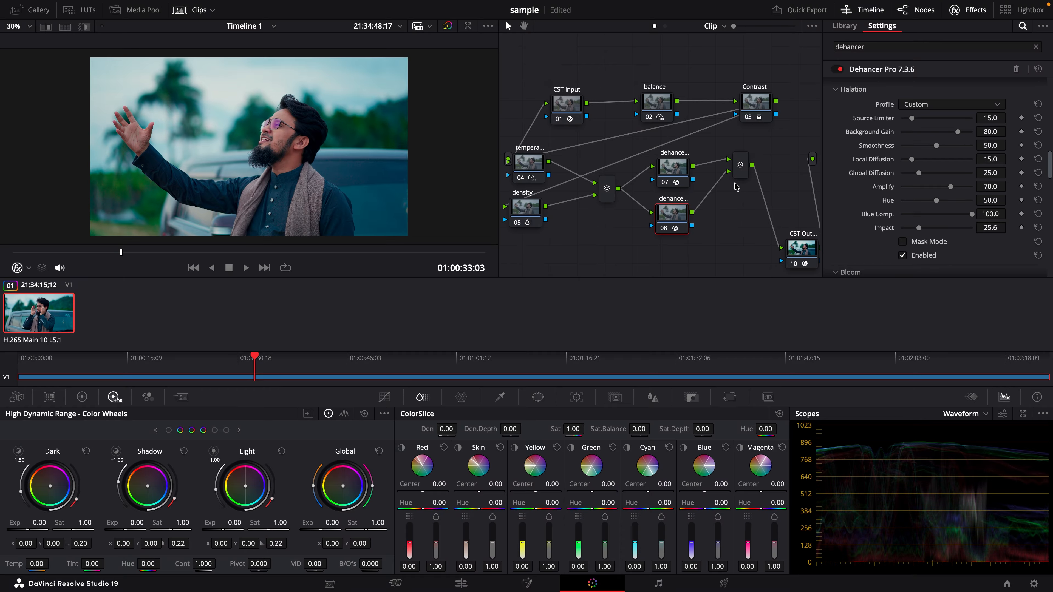
# - Compare the shot with node 08 off and on, and with Halation off and on in the enlarged viewer
pyautogui.click(664, 229)
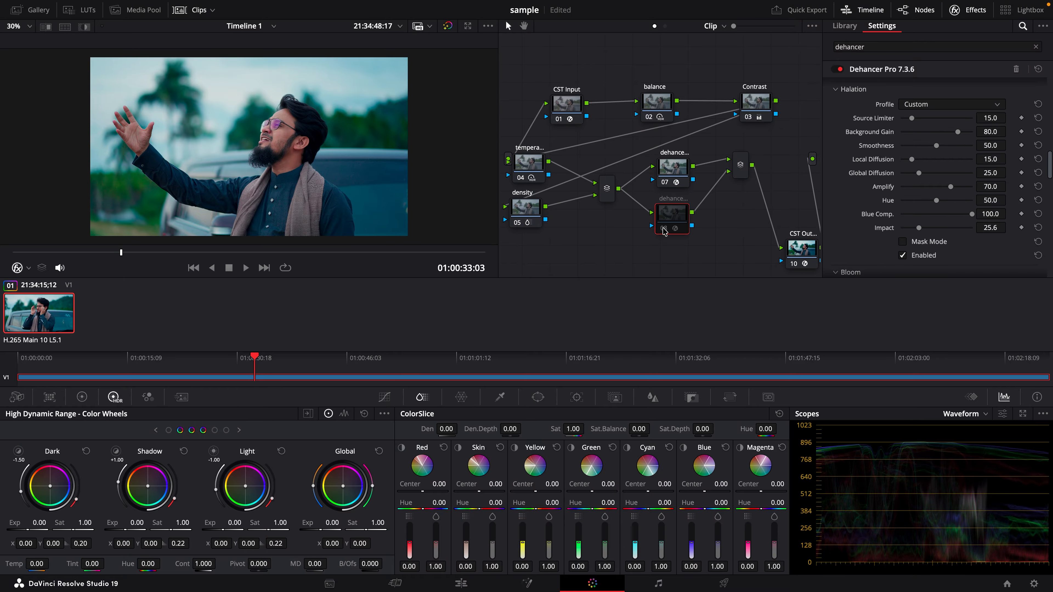
pyautogui.click(663, 229)
pyautogui.click(664, 229)
pyautogui.click(664, 229)
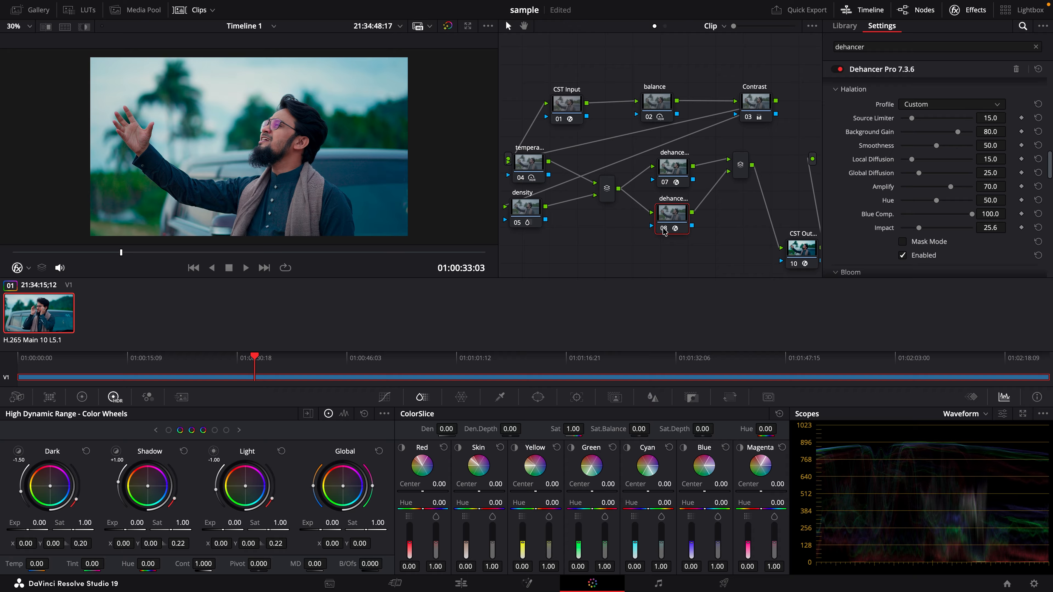
pyautogui.hotkey('alt', 'f')
pyautogui.click(903, 256)
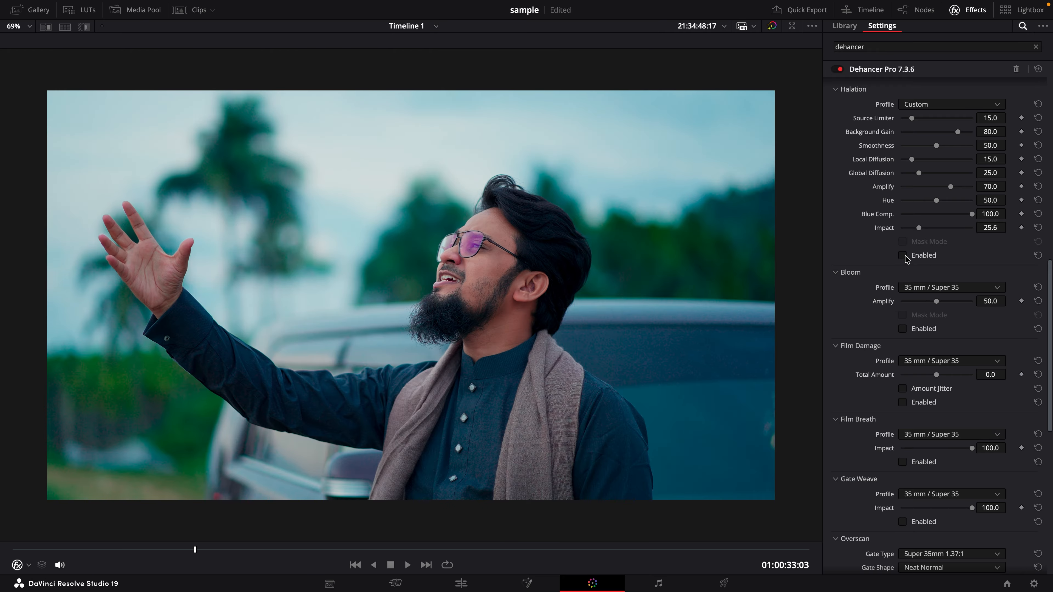
pyautogui.click(903, 255)
# - Enable Dehancer's Bloom with the Custom profile and reduce its Impact to 18.6
pyautogui.scroll(-5, 863, 328)
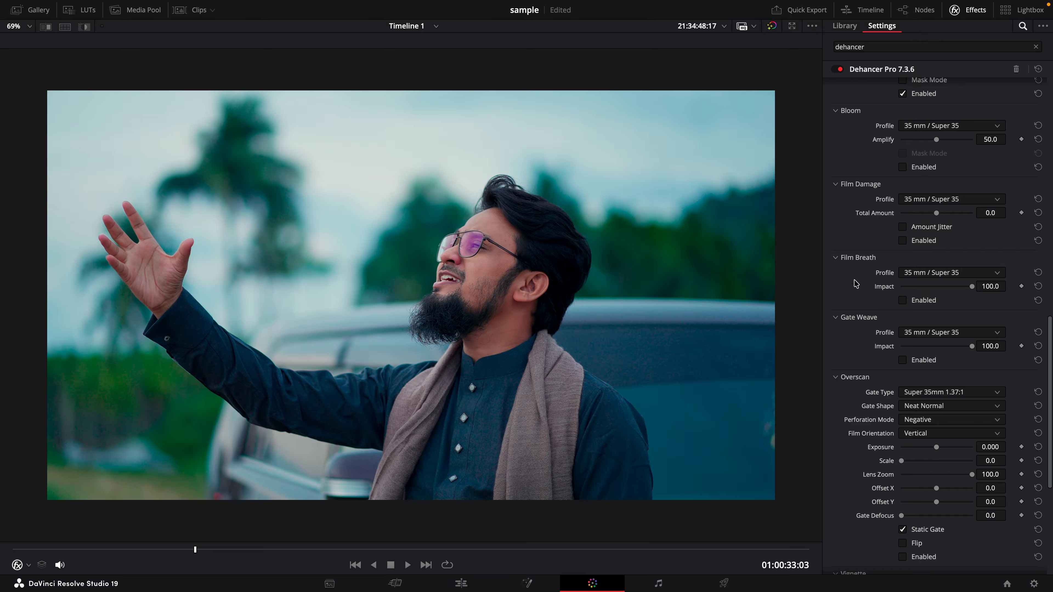
pyautogui.scroll(4, 857, 284)
pyautogui.click(949, 253)
pyautogui.click(934, 266)
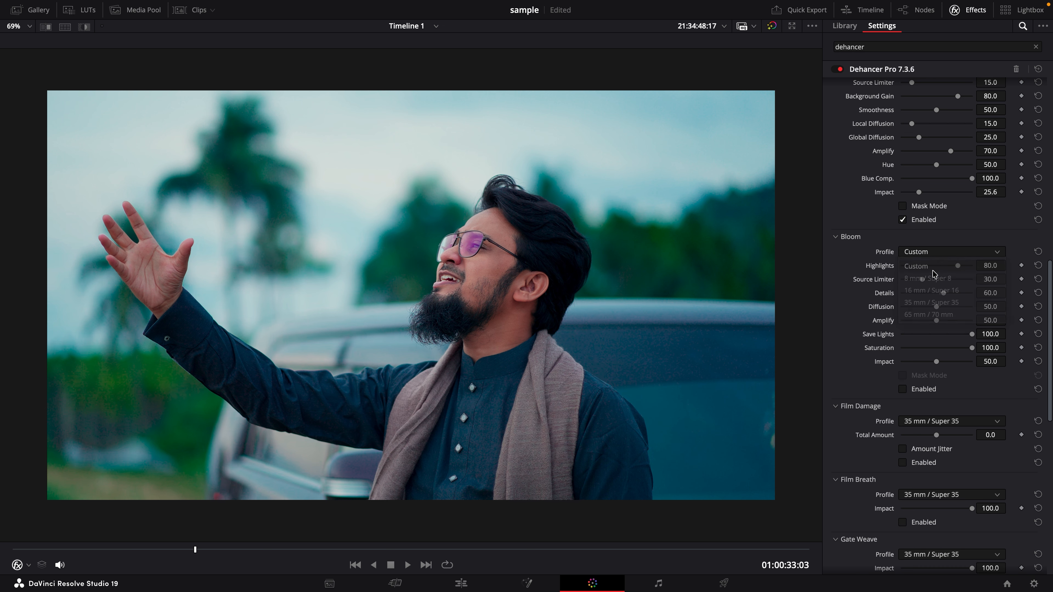
pyautogui.click(903, 389)
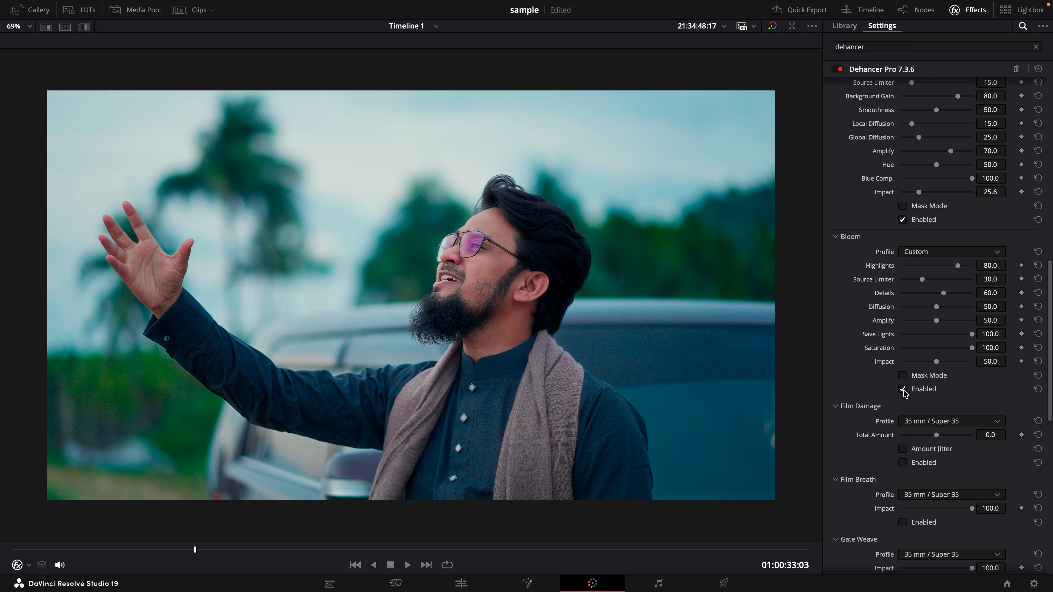
pyautogui.moveTo(936, 362); pyautogui.dragTo(915, 363)
# - Enable Color Head with Yellow - Blue -4.3, Magenta - Green -5.0, Cyan - Red -5.8, Midtones Tone 11.6 and Highlights Tone -22.5
pyautogui.scroll(15, 842, 259)
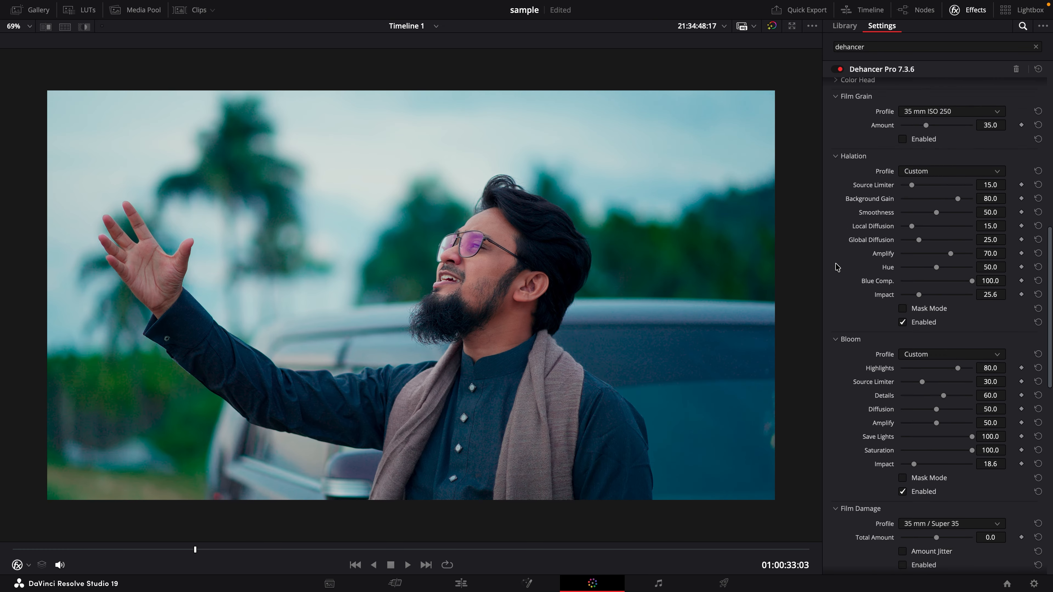
pyautogui.scroll(-8, 876, 243)
pyautogui.click(840, 214)
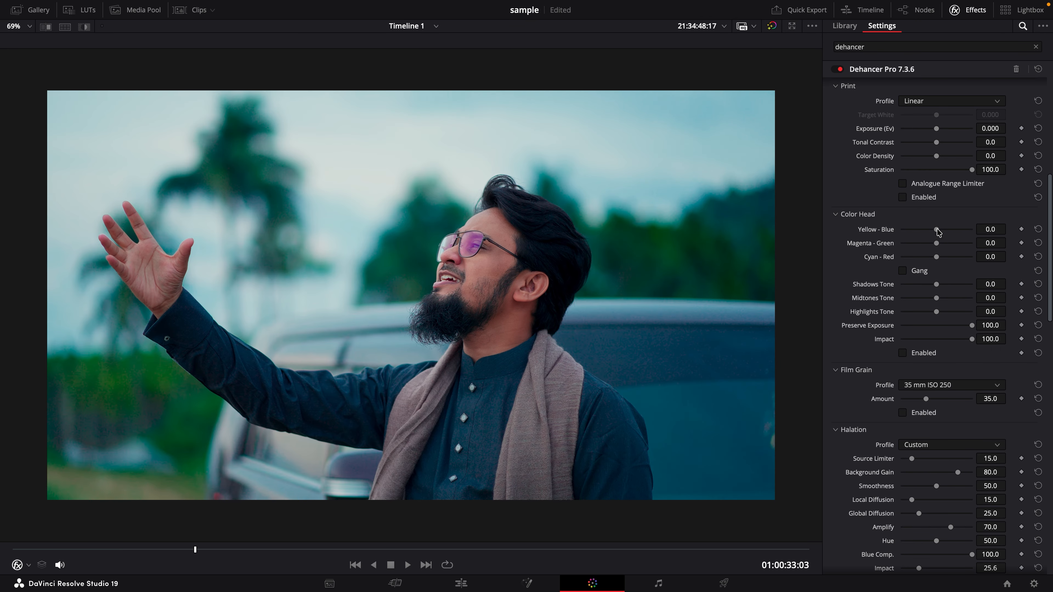
pyautogui.click(904, 353)
pyautogui.moveTo(939, 232); pyautogui.dragTo(934, 232)
pyautogui.moveTo(936, 244); pyautogui.dragTo(933, 244)
pyautogui.moveTo(938, 257); pyautogui.dragTo(937, 259)
pyautogui.moveTo(939, 301)
pyautogui.mouseDown()
pyautogui.moveTo(949, 300)
pyautogui.moveTo(925, 299)
pyautogui.moveTo(949, 297)
pyautogui.moveTo(918, 312)
pyautogui.moveTo(929, 314)
pyautogui.mouseUp()
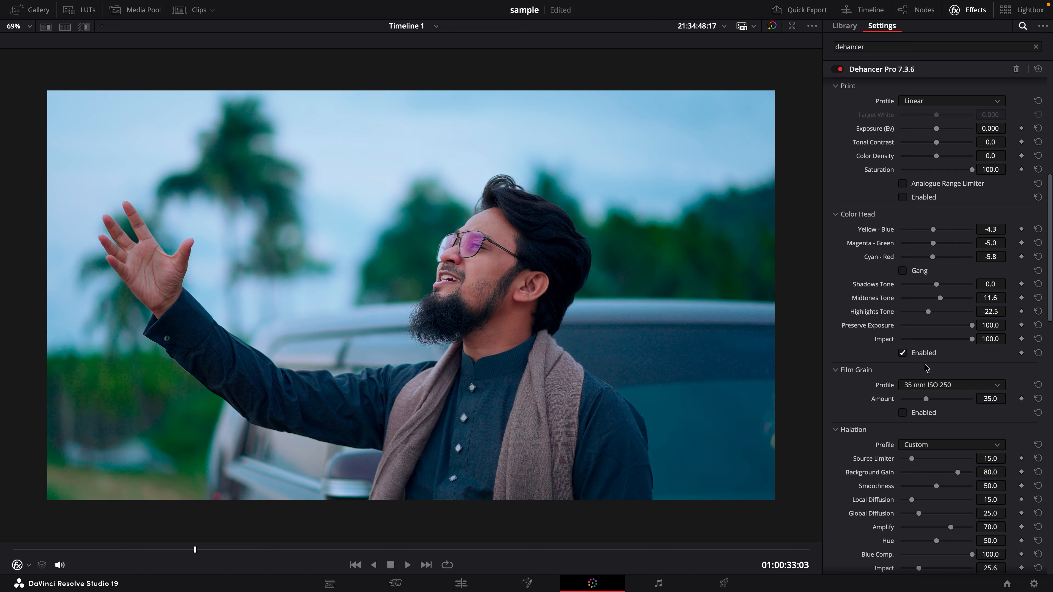
# - Try a lower Preserve Exposure in Color Head, reset it, and slightly lower Shadows Tone
pyautogui.moveTo(972, 325); pyautogui.dragTo(919, 326)
pyautogui.click(1038, 325)
pyautogui.moveTo(934, 285)
pyautogui.mouseDown()
pyautogui.moveTo(912, 286)
pyautogui.moveTo(938, 286)
pyautogui.moveTo(929, 287)
pyautogui.mouseUp()
# - Fine-tune the Temperature, Tint and Exposure compensation of the Dehancer input on node 08
pyautogui.scroll(8, 850, 212)
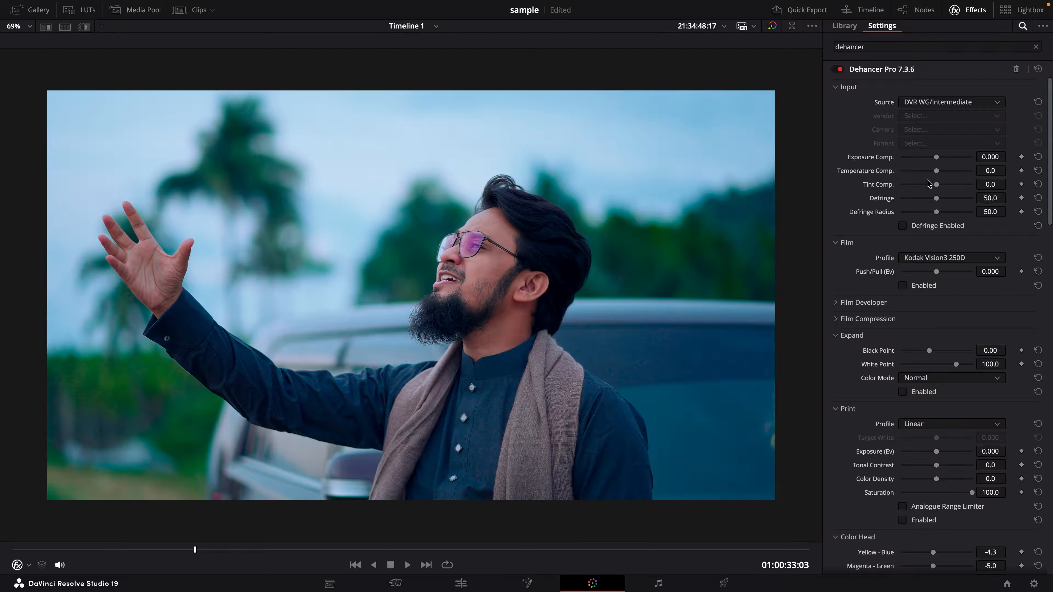
pyautogui.moveTo(938, 171); pyautogui.dragTo(939, 174)
pyautogui.moveTo(937, 184); pyautogui.dragTo(939, 188)
pyautogui.moveTo(939, 160); pyautogui.dragTo(937, 160)
# - Review the remaining Dehancer settings, restore the normal workspace layout, and compare the grade with node 08 off and on
pyautogui.scroll(-15, 865, 437)
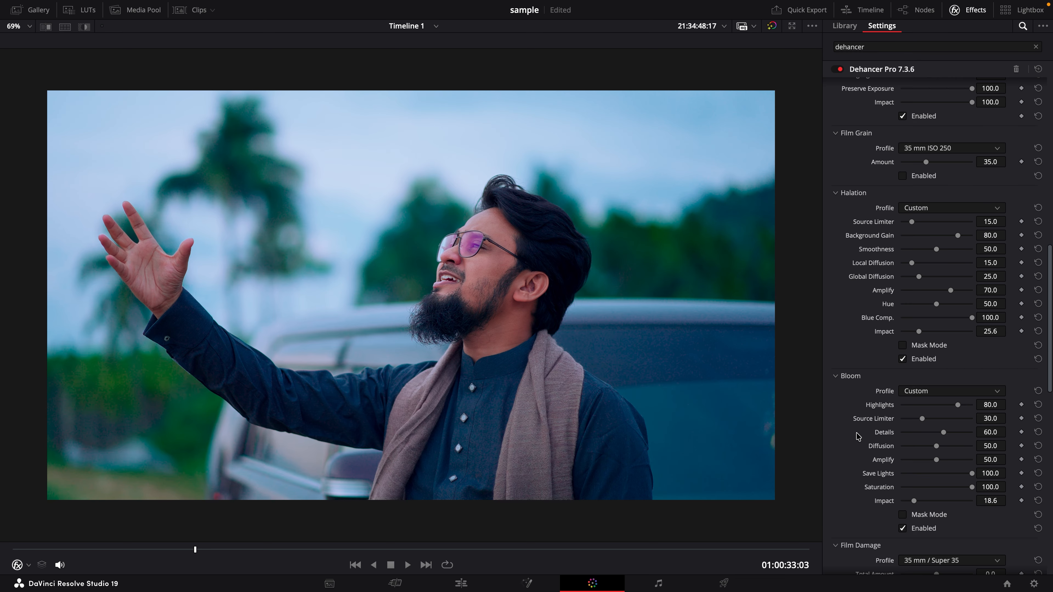
pyautogui.scroll(-3, 729, 373)
pyautogui.scroll(2, 653, 294)
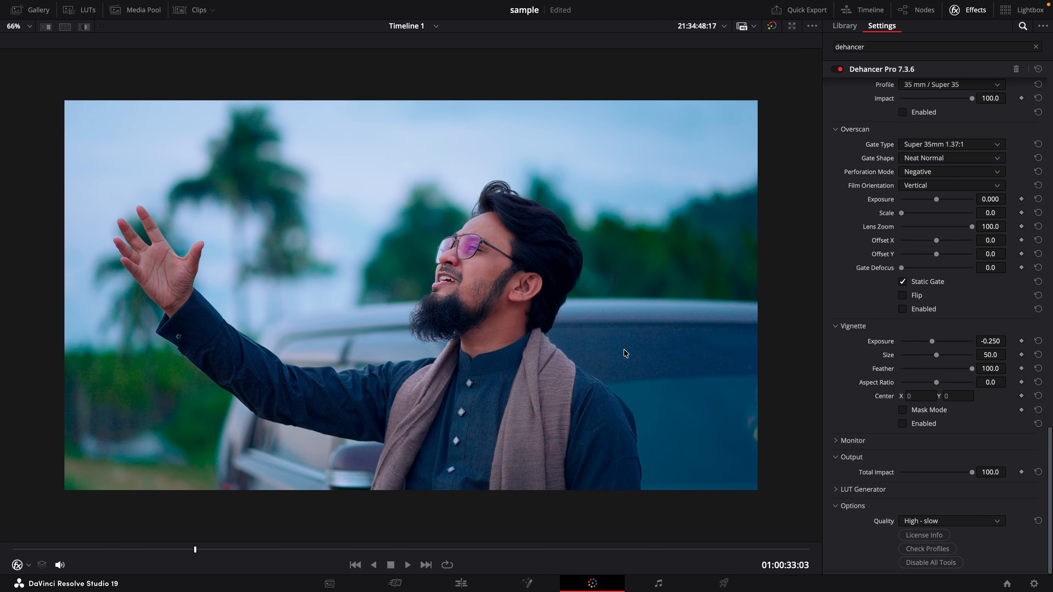
pyautogui.hotkey('alt', 'f')
pyautogui.scroll(-5, 440, 212)
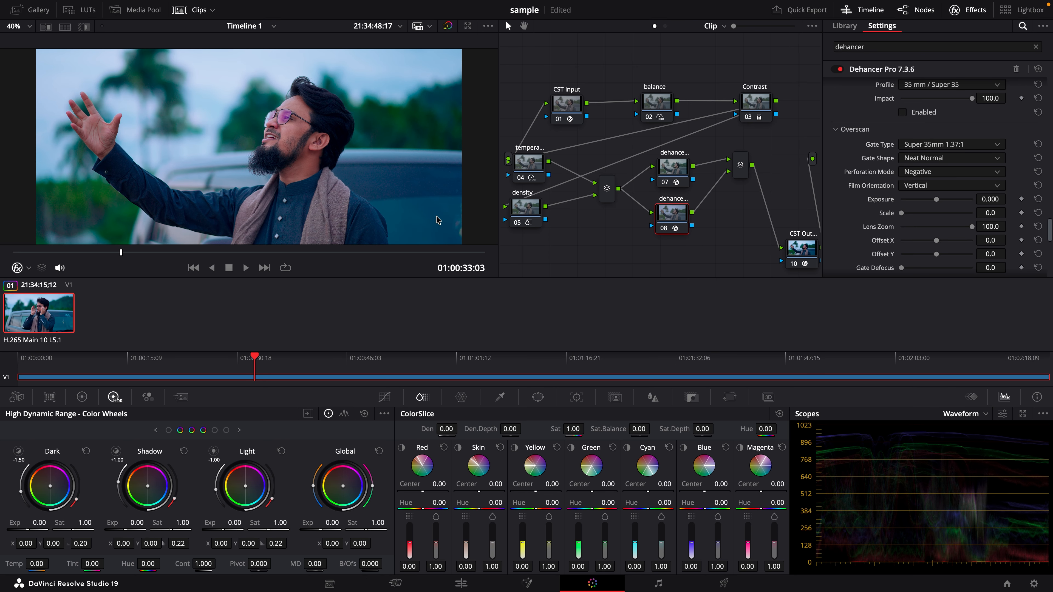
pyautogui.scroll(-1, 436, 224)
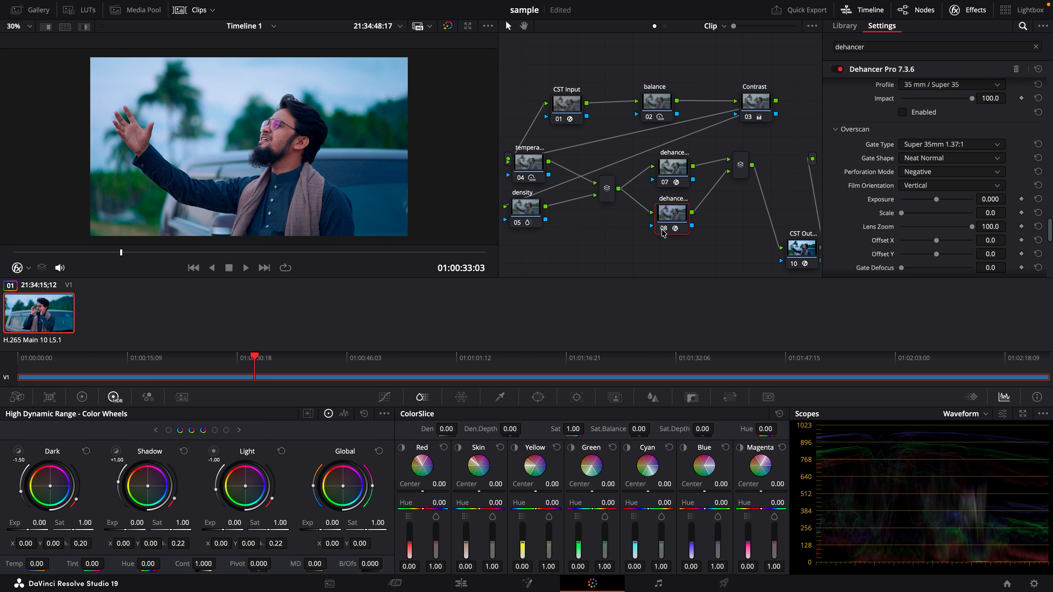
pyautogui.click(664, 229)
pyautogui.click(664, 229)
pyautogui.scroll(-5, 857, 228)
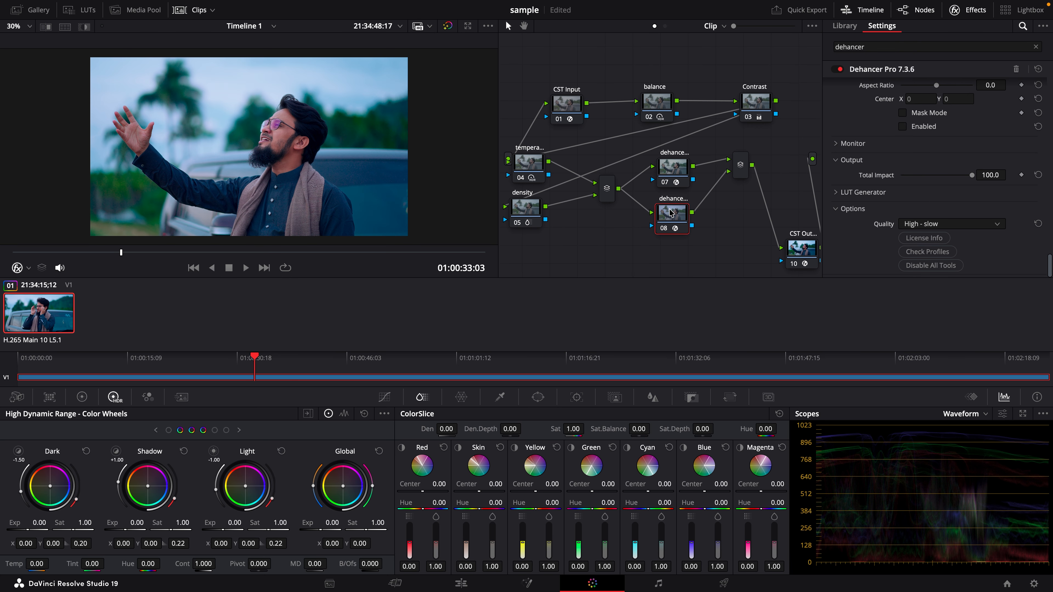
# - Add a serial node after the Dehancer parallel mixer and adjust its primary color wheels
pyautogui.click(740, 163)
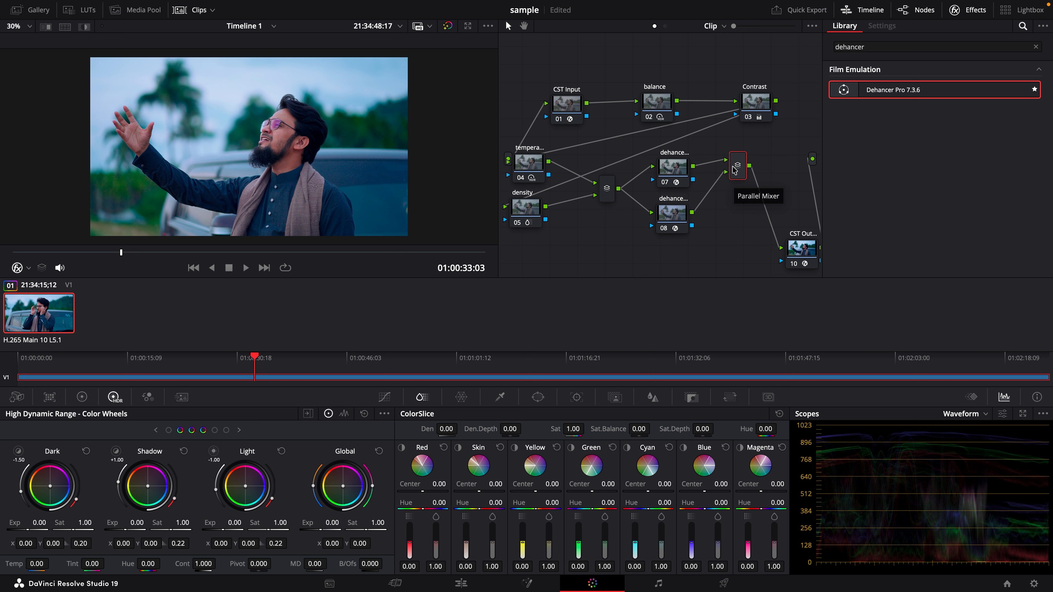
pyautogui.hotkey('alt', 's')
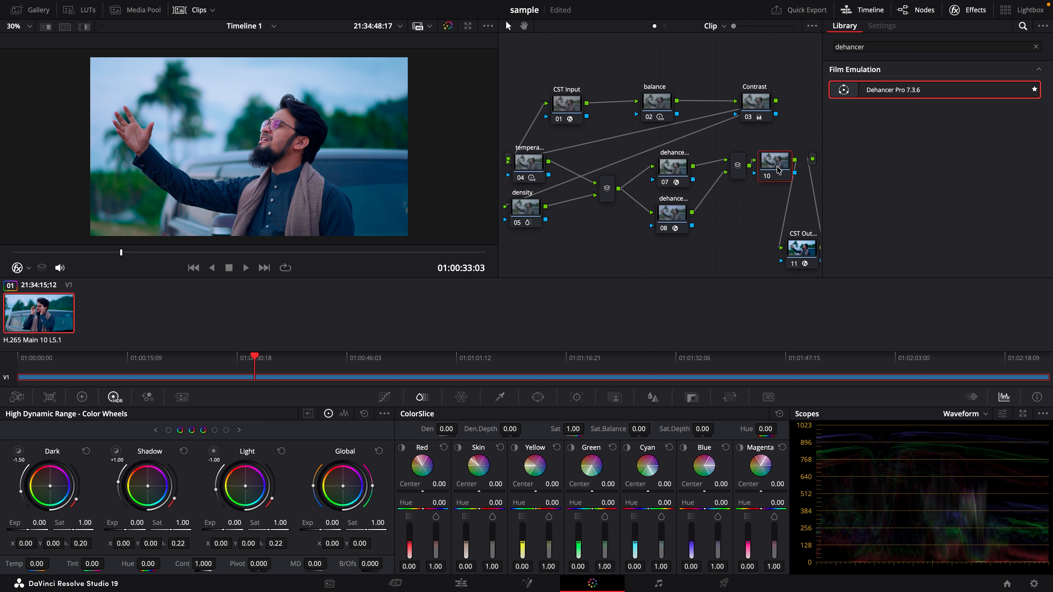
pyautogui.click(83, 399)
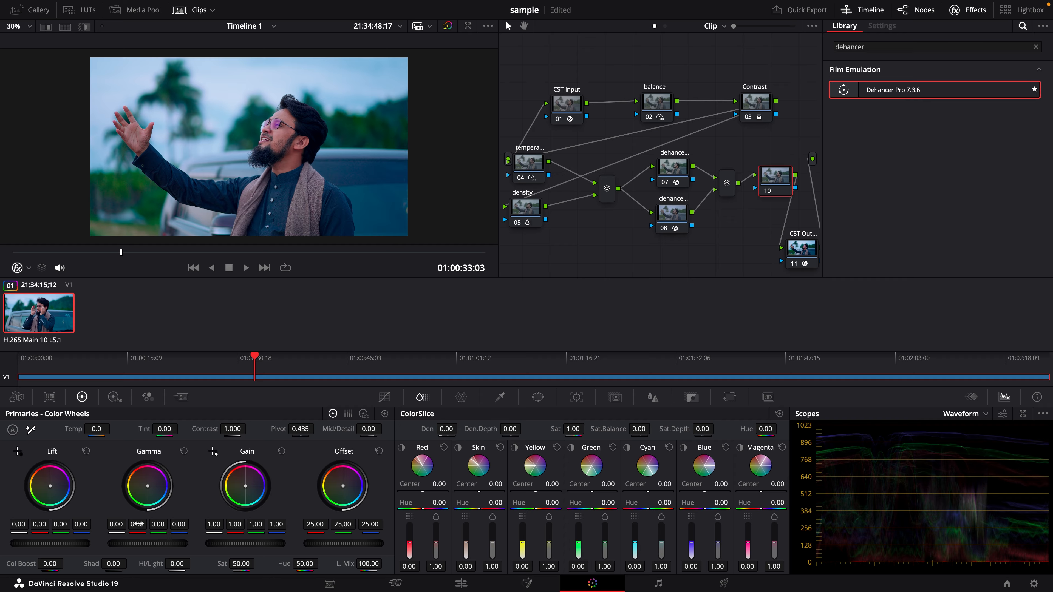
pyautogui.moveTo(40, 526); pyautogui.dragTo(133, 526)
# - Add another serial node and arrange both new nodes in a row before CST Output
pyautogui.moveTo(796, 261); pyautogui.dragTo(786, 255)
pyautogui.moveTo(770, 191); pyautogui.dragTo(770, 193)
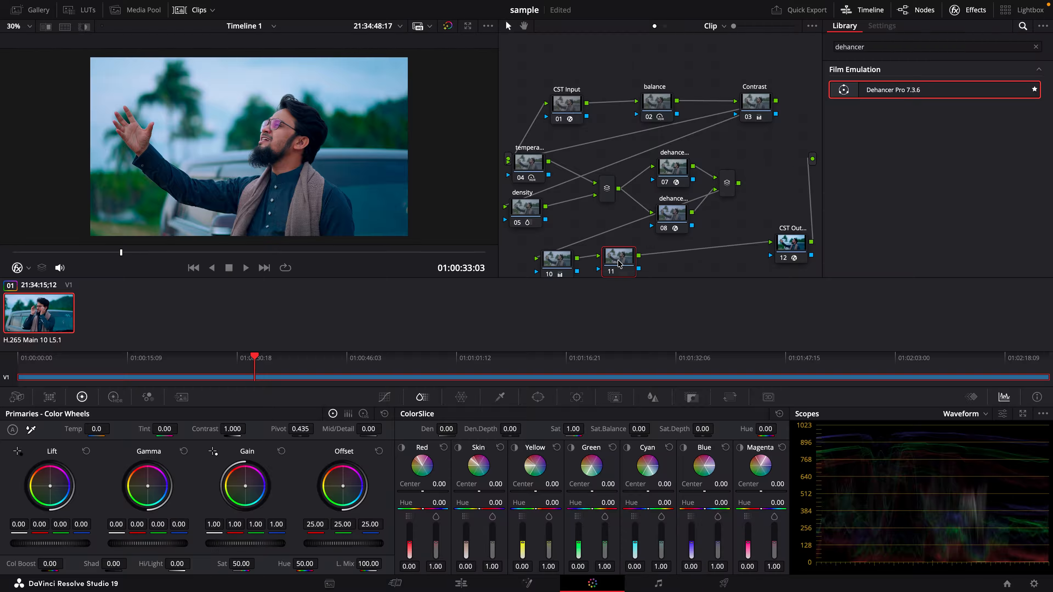
pyautogui.moveTo(618, 262); pyautogui.dragTo(560, 256)
pyautogui.click(551, 255)
pyautogui.click(607, 256)
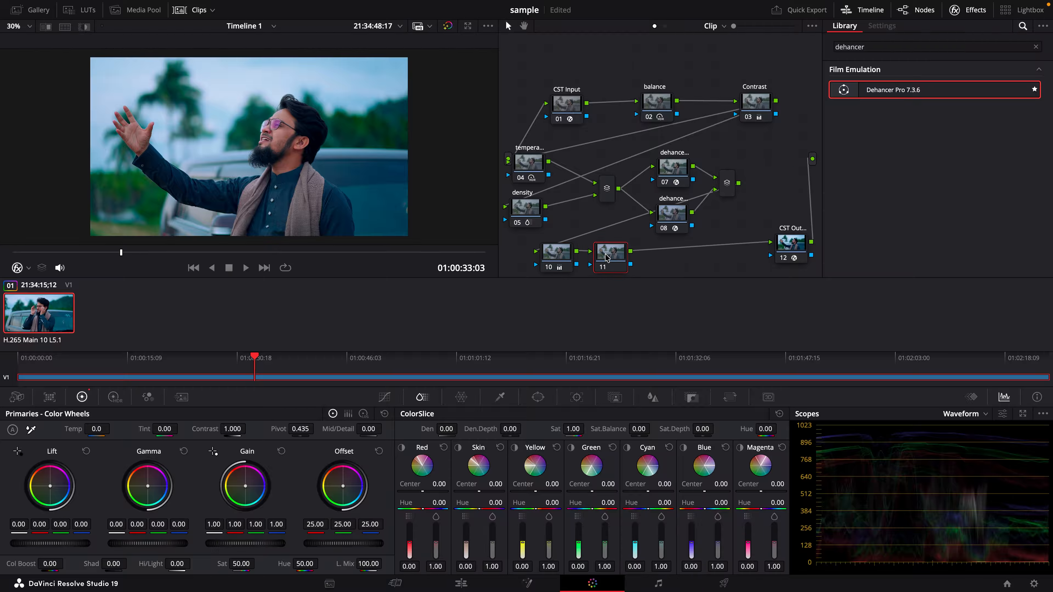
# - Set node 11's Offset to 24.90, 24.73, 24.58 and Hi/Light to -10.50, and adjust the placement of node 11 and CST Output
pyautogui.moveTo(344, 488); pyautogui.dragTo(342, 488)
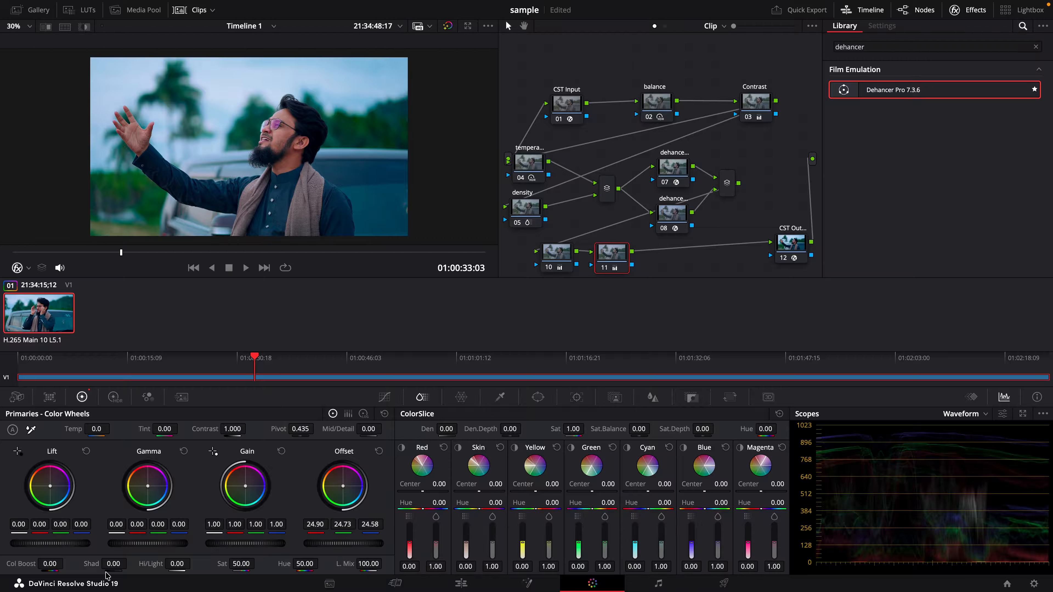
pyautogui.moveTo(154, 566)
pyautogui.mouseDown()
pyautogui.moveTo(139, 566)
pyautogui.moveTo(165, 567)
pyautogui.moveTo(149, 567)
pyautogui.mouseUp()
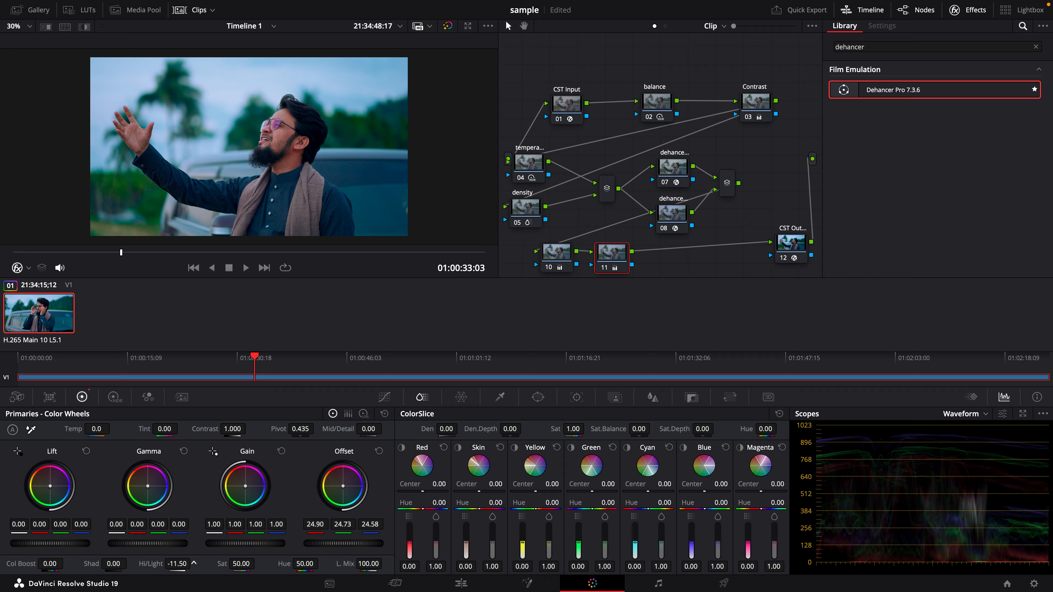
pyautogui.click(604, 268)
pyautogui.click(604, 268)
pyautogui.moveTo(605, 261); pyautogui.dragTo(610, 261)
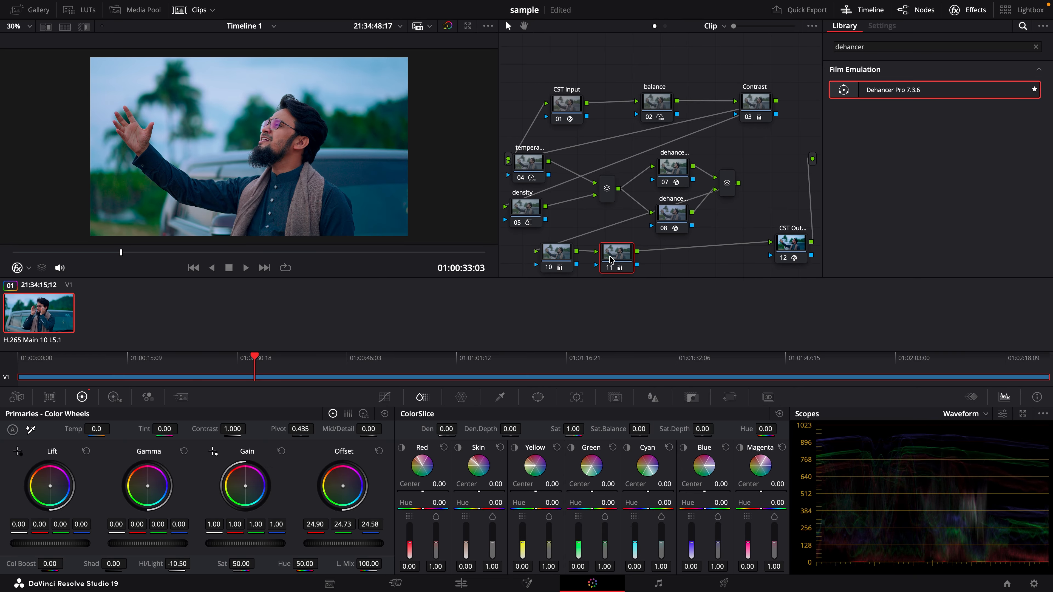
pyautogui.moveTo(794, 251); pyautogui.dragTo(779, 258)
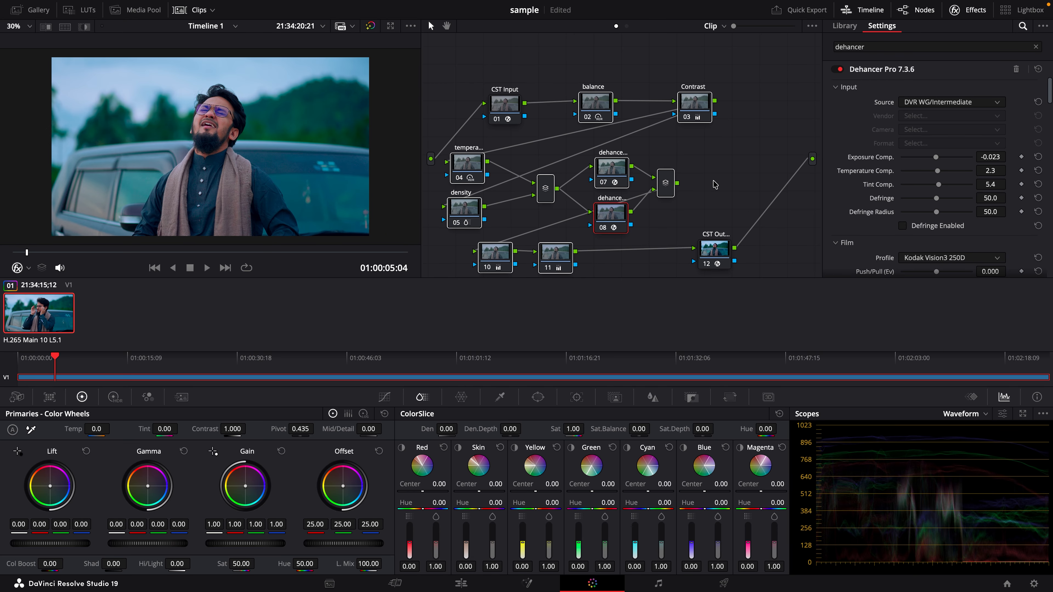
# - Move to the shot at 01:00:15:01 and set the Dehancer vignette Exposure on node 08 to -0.078
pyautogui.moveTo(28, 252); pyautogui.dragTo(53, 253)
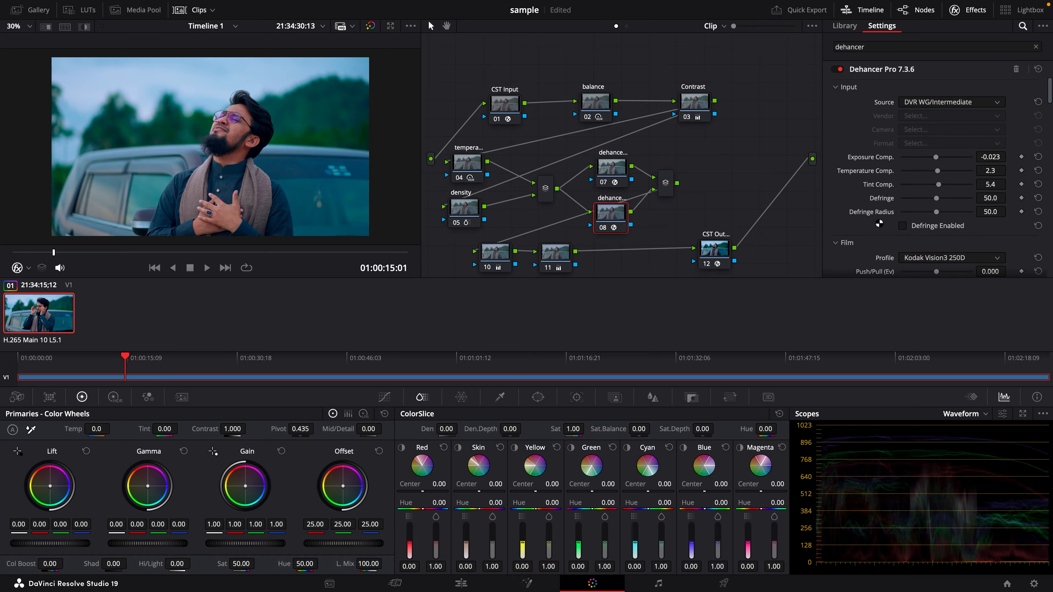
pyautogui.scroll(-10, 850, 158)
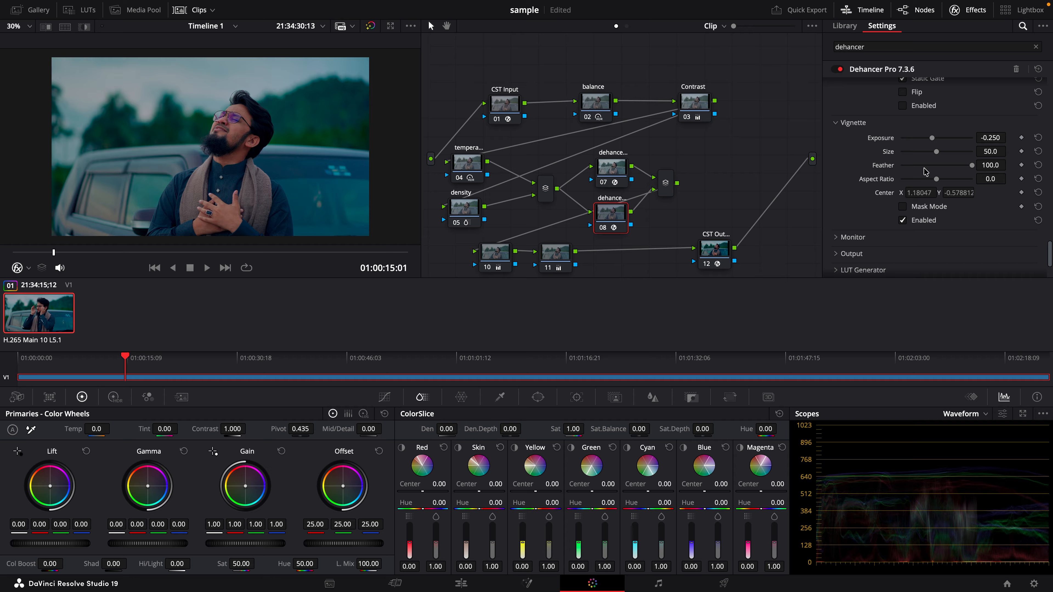
pyautogui.moveTo(930, 140); pyautogui.dragTo(940, 139)
pyautogui.hotkey('ctrl', 'z')
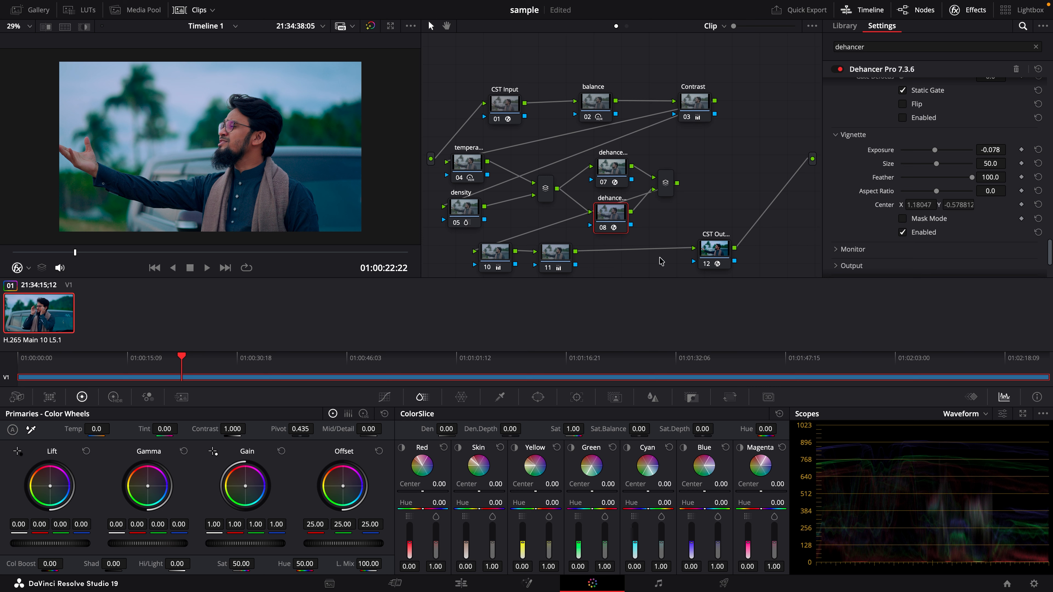
# - Select all grading nodes between CST Input and CST Output and compare the image with them off and on
pyautogui.moveTo(658, 259); pyautogui.dragTo(433, 158)
pyautogui.moveTo(738, 144); pyautogui.dragTo(593, 95)
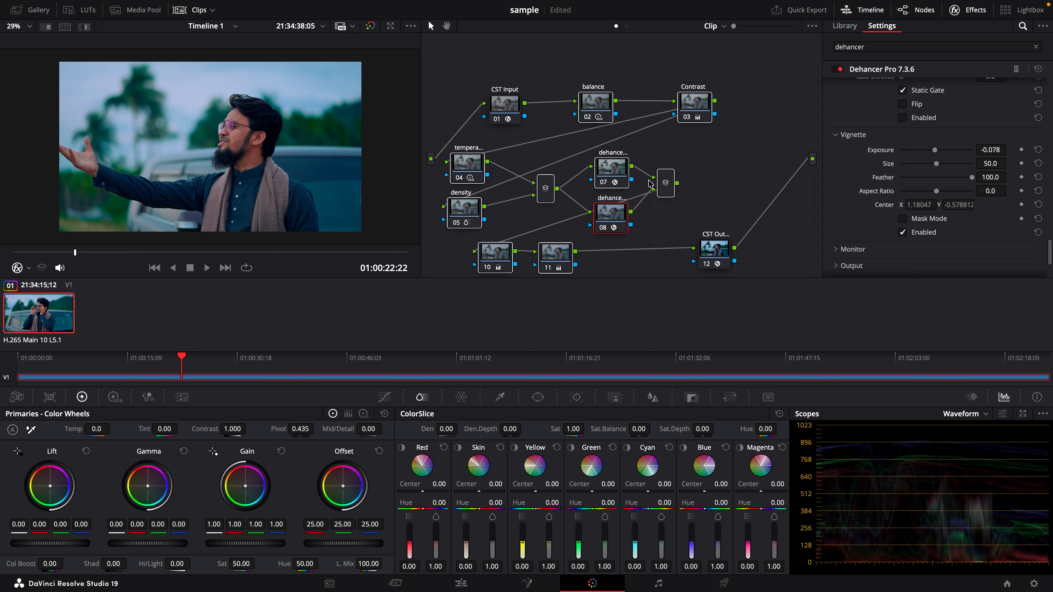
pyautogui.hotkey('ctrl', 'd')
pyautogui.hotkey('ctrl', 'd')
pyautogui.hotkey('ctrl', 'd')
pyautogui.hotkey('ctrl', 'd')
# - Clear the "dehancer" search to list all effects in the library
pyautogui.scroll(10, 851, 193)
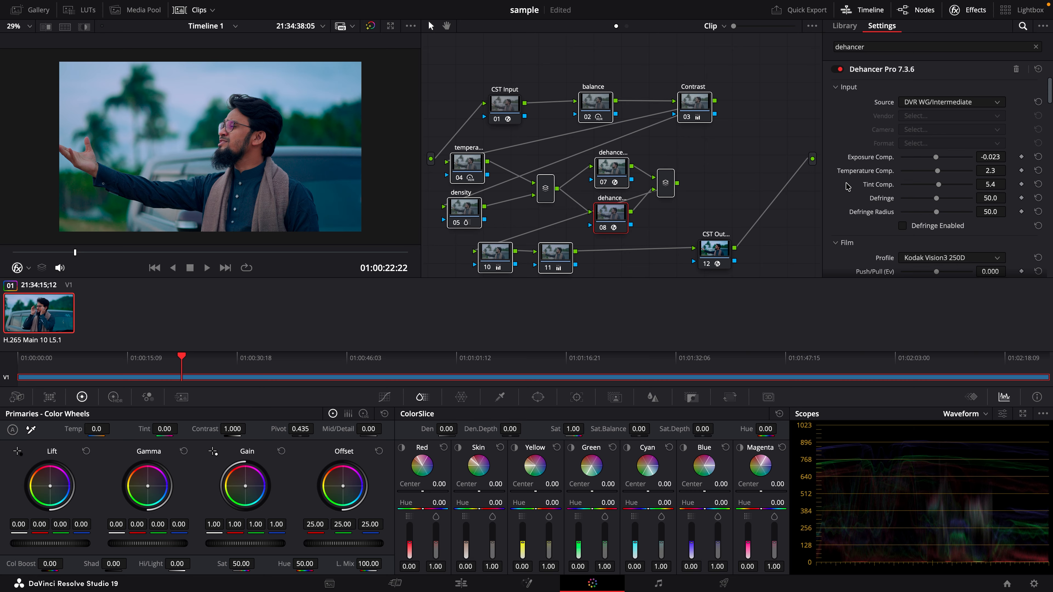
pyautogui.click(1035, 47)
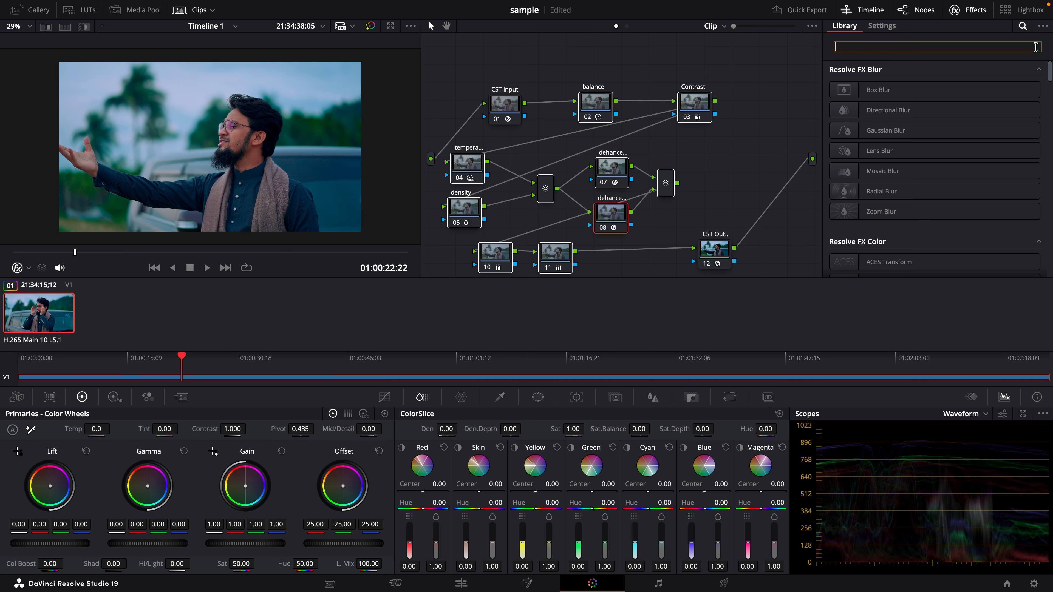